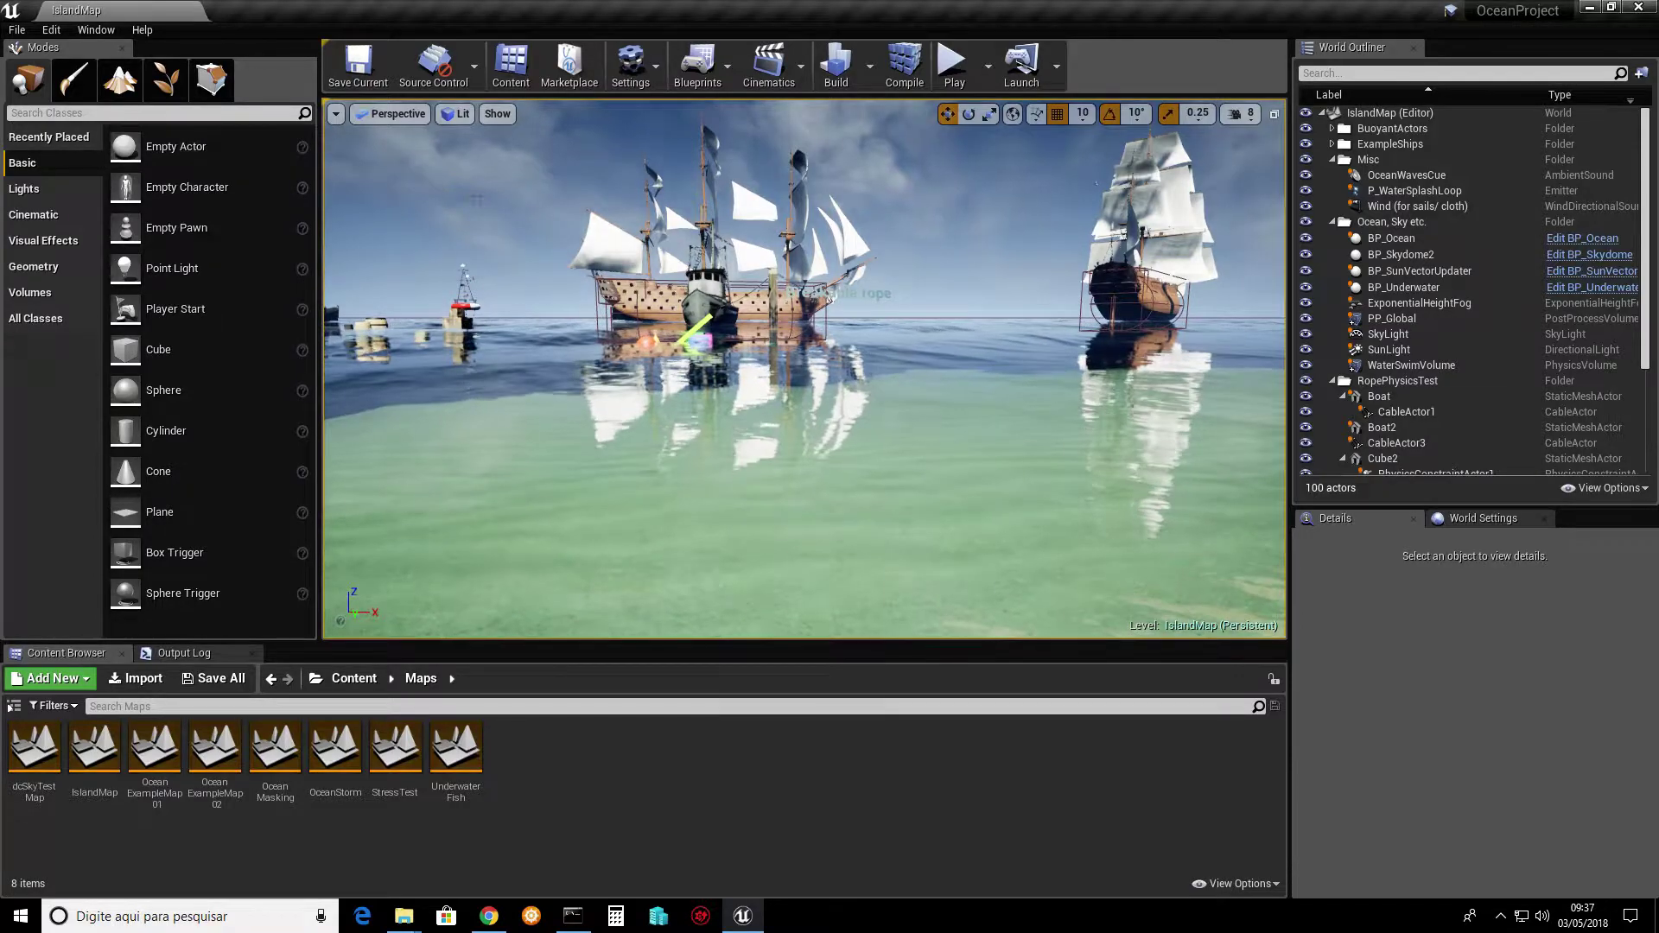
- Open Project Settings on the Engine > Input page and scroll down to the Console Keys section
right_drag(834, 365, 782, 381)
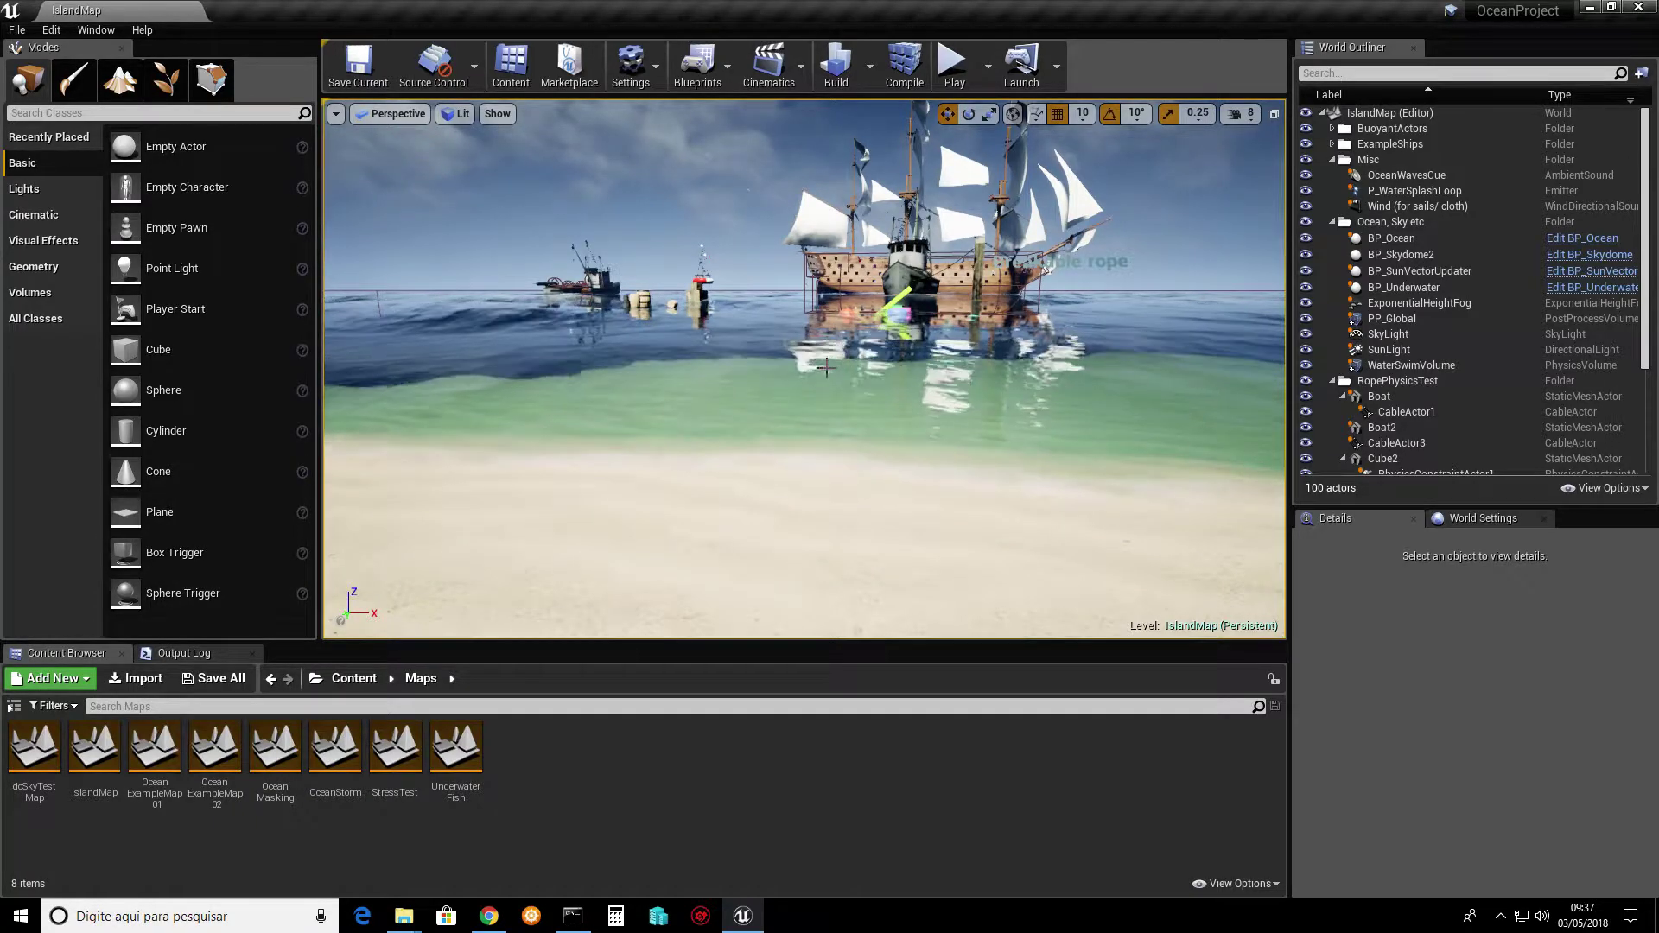
right_drag(826, 367, 854, 357)
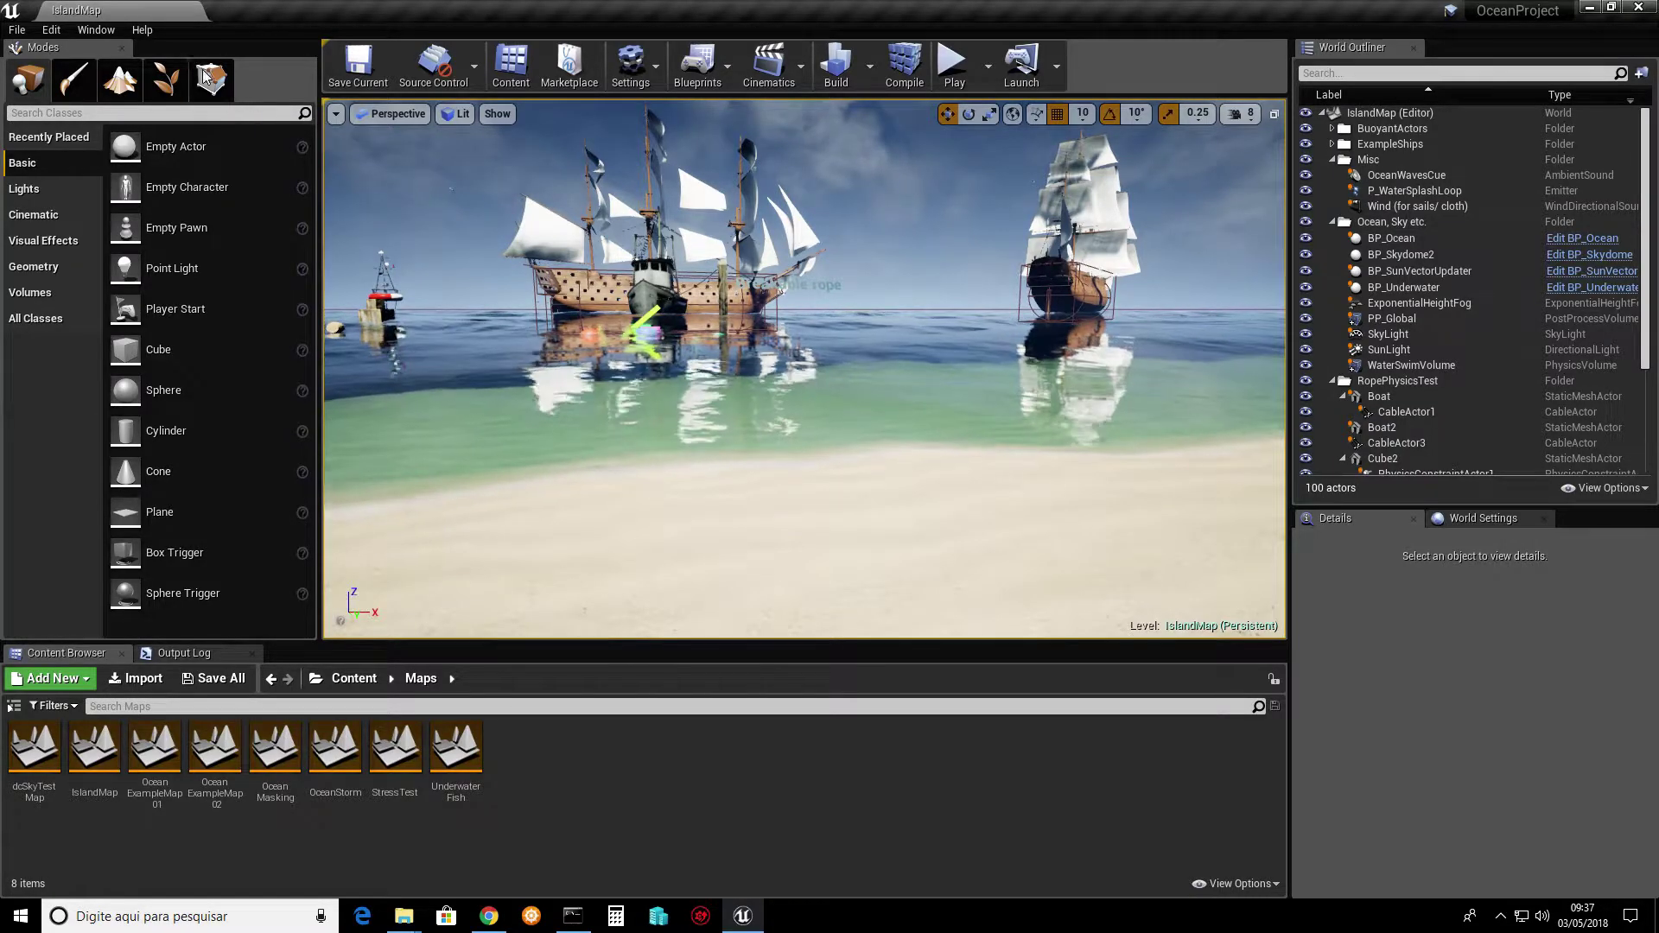
click(51, 29)
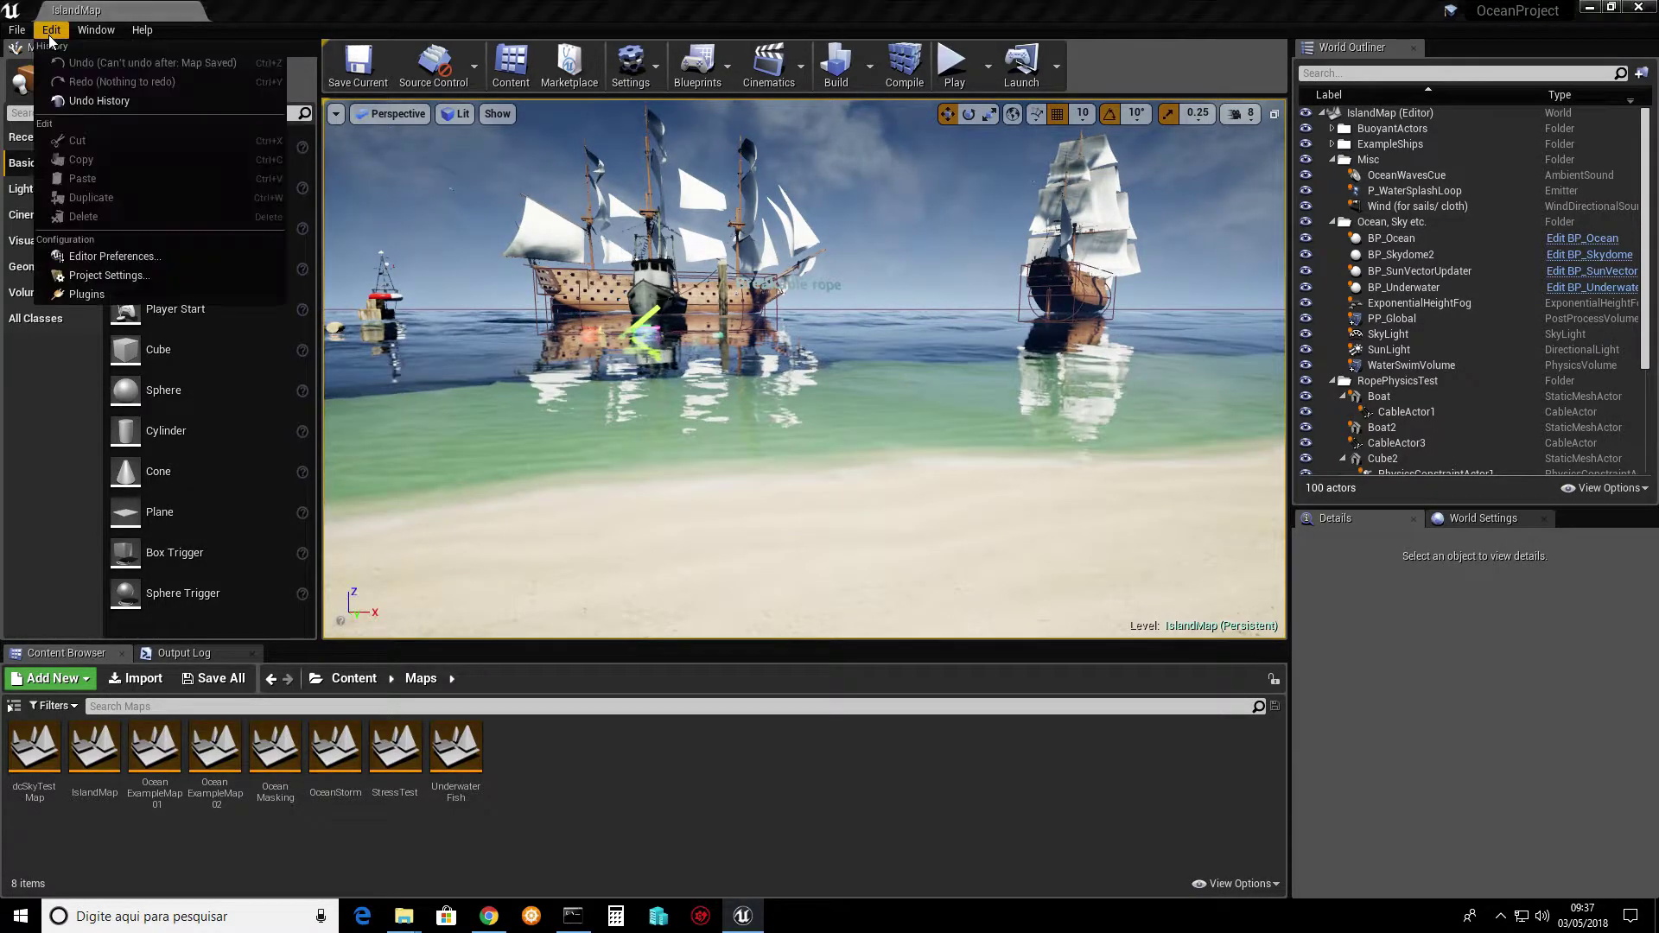
click(122, 282)
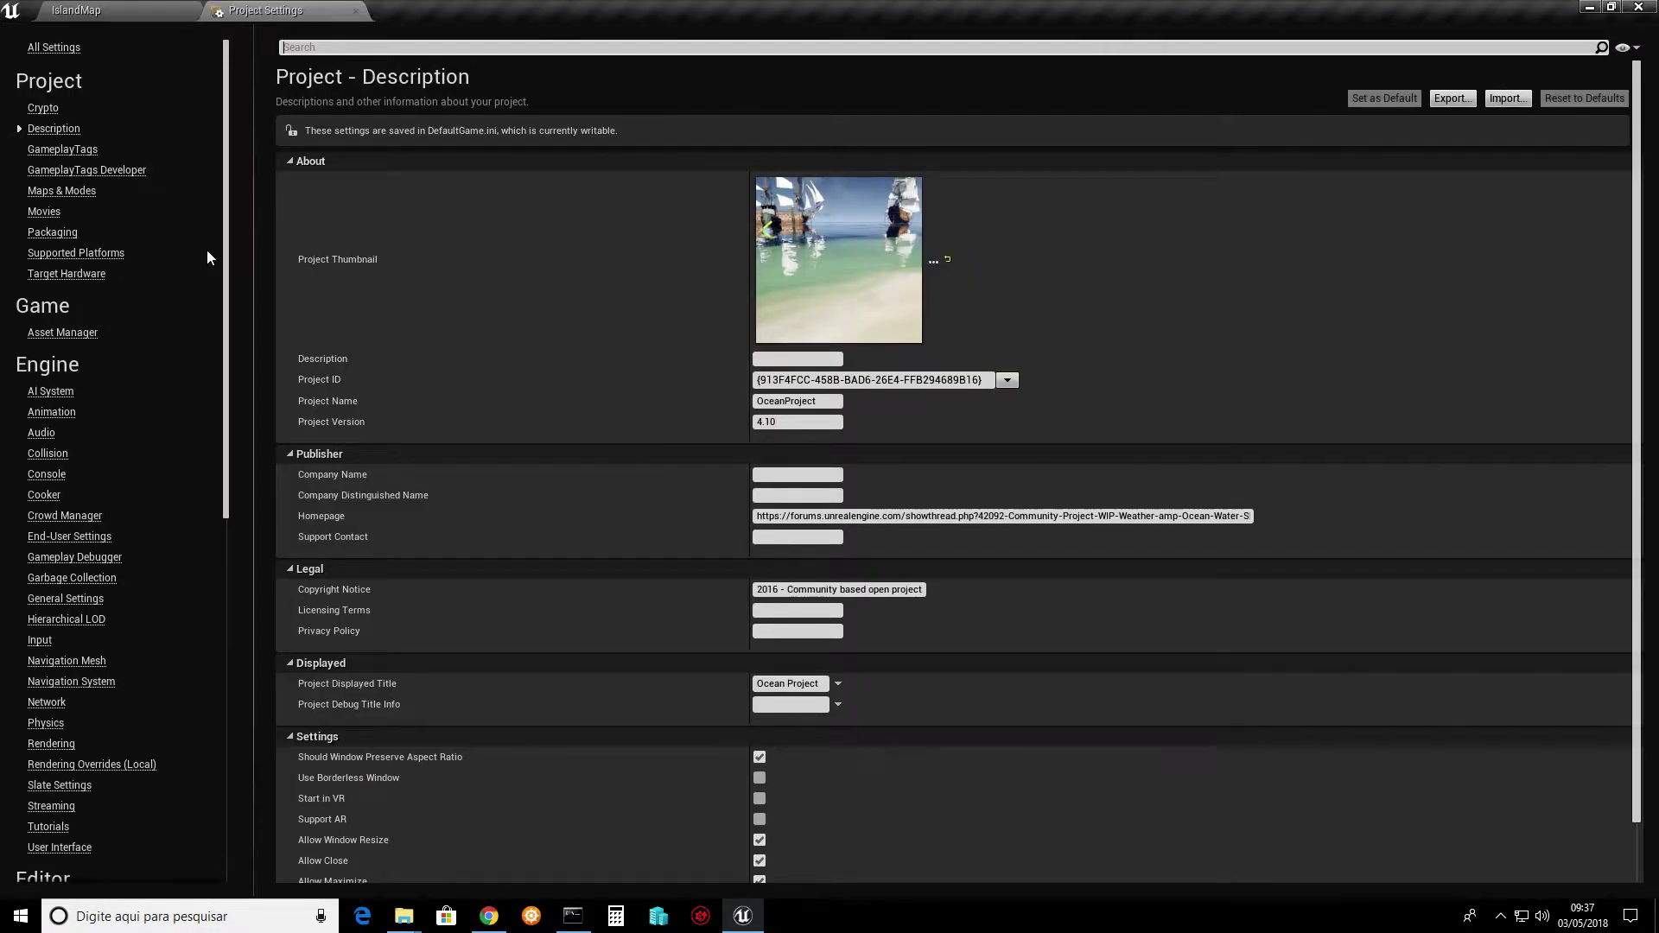
click(41, 641)
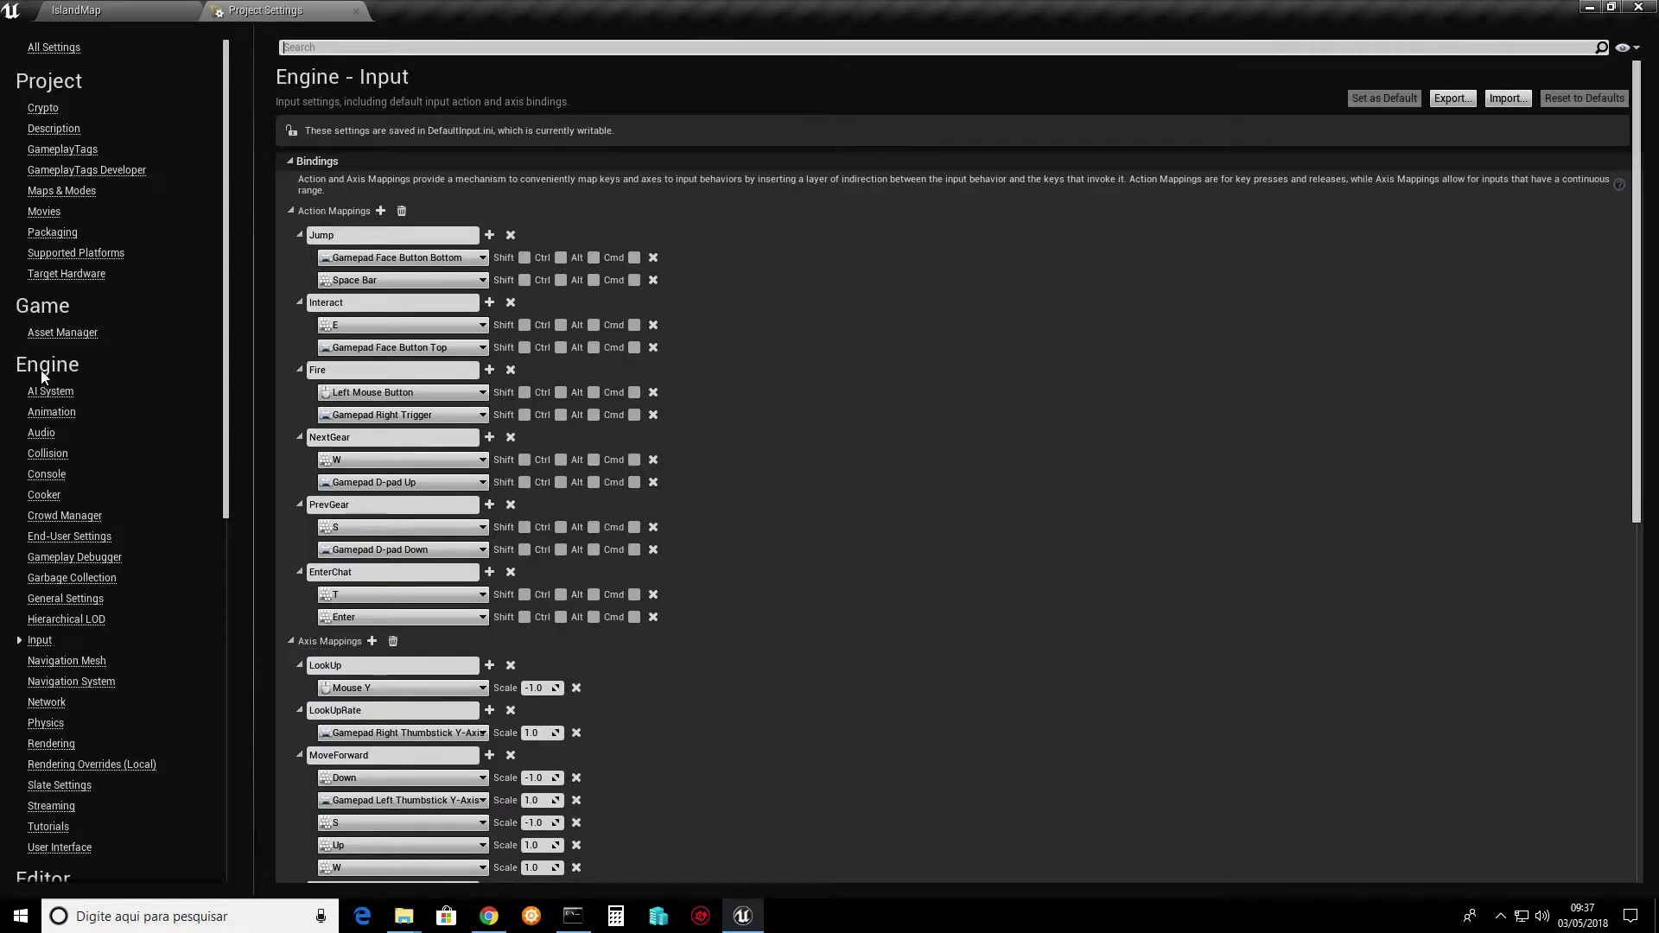
scroll(345, 605, down, 2)
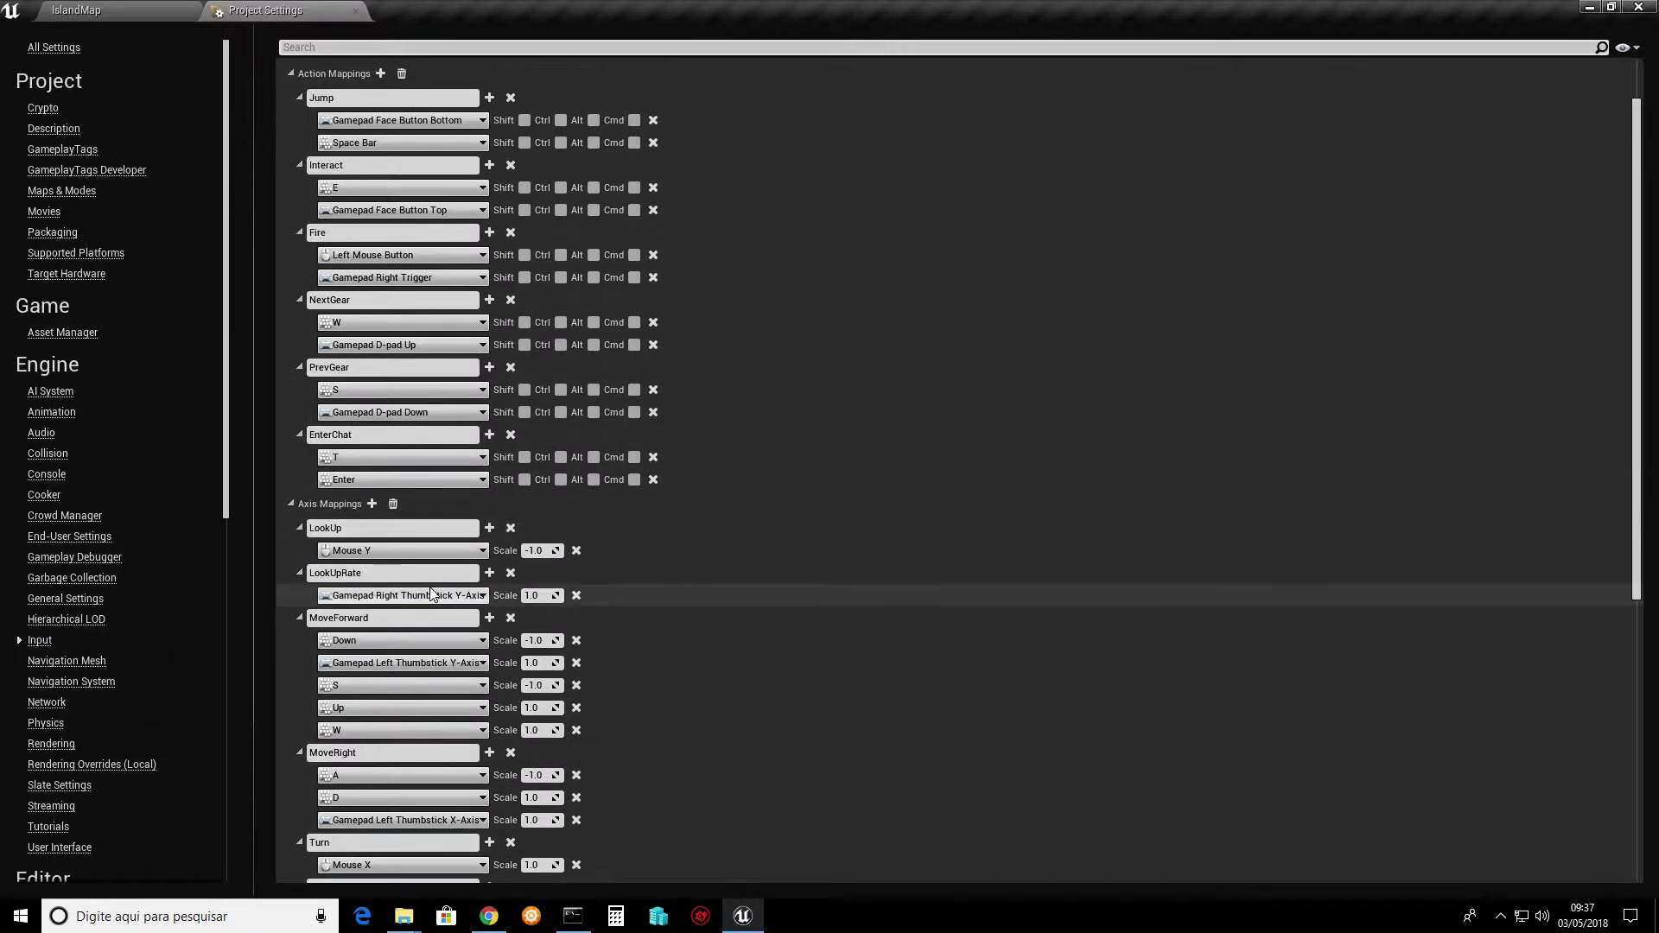
scroll(380, 600, down, 3)
scroll(415, 594, down, 3)
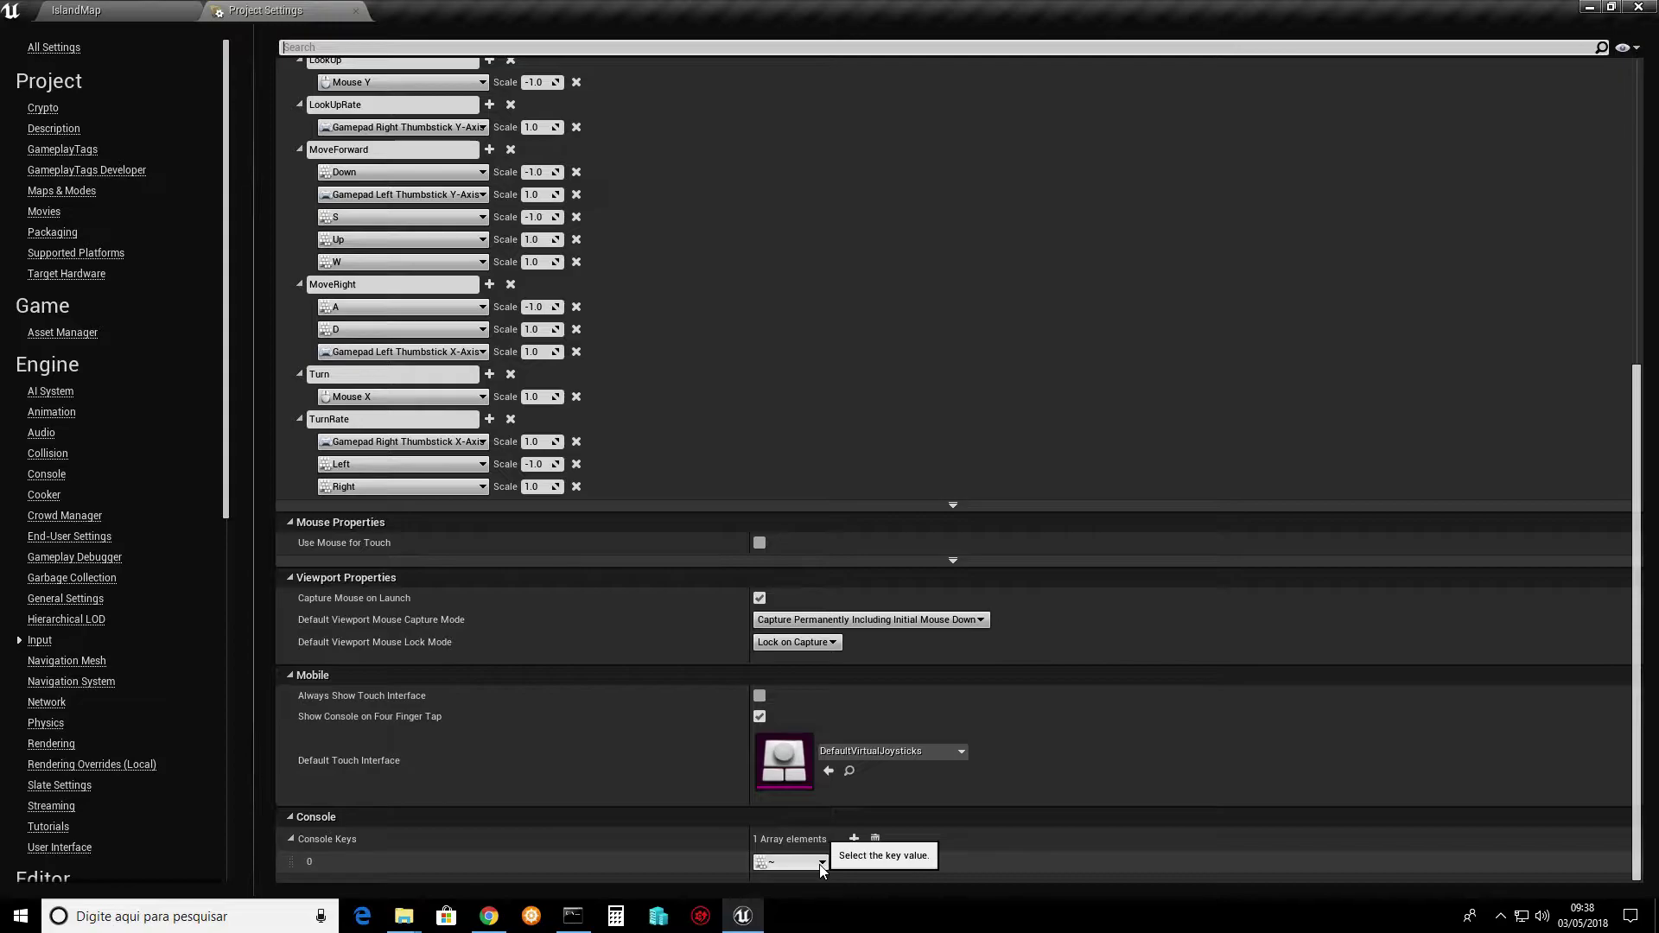
- Rebind the console key from ~ to [ using the Keyboard keys list, then close Project Settings
click(818, 864)
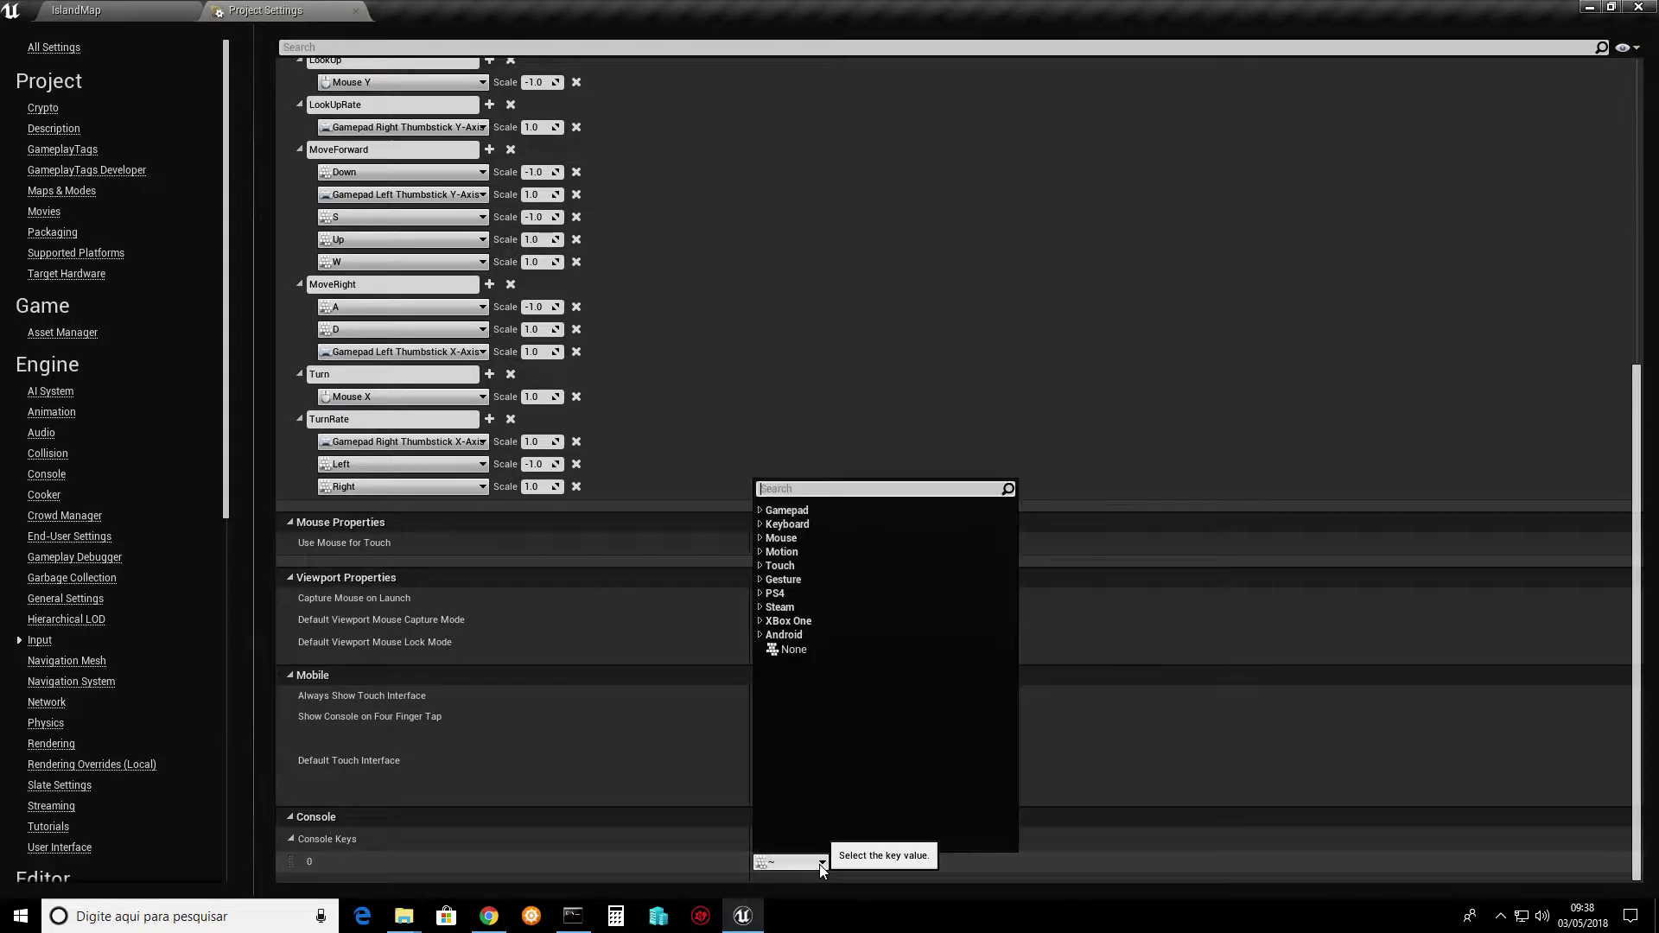
click(765, 527)
scroll(835, 651, down, 2)
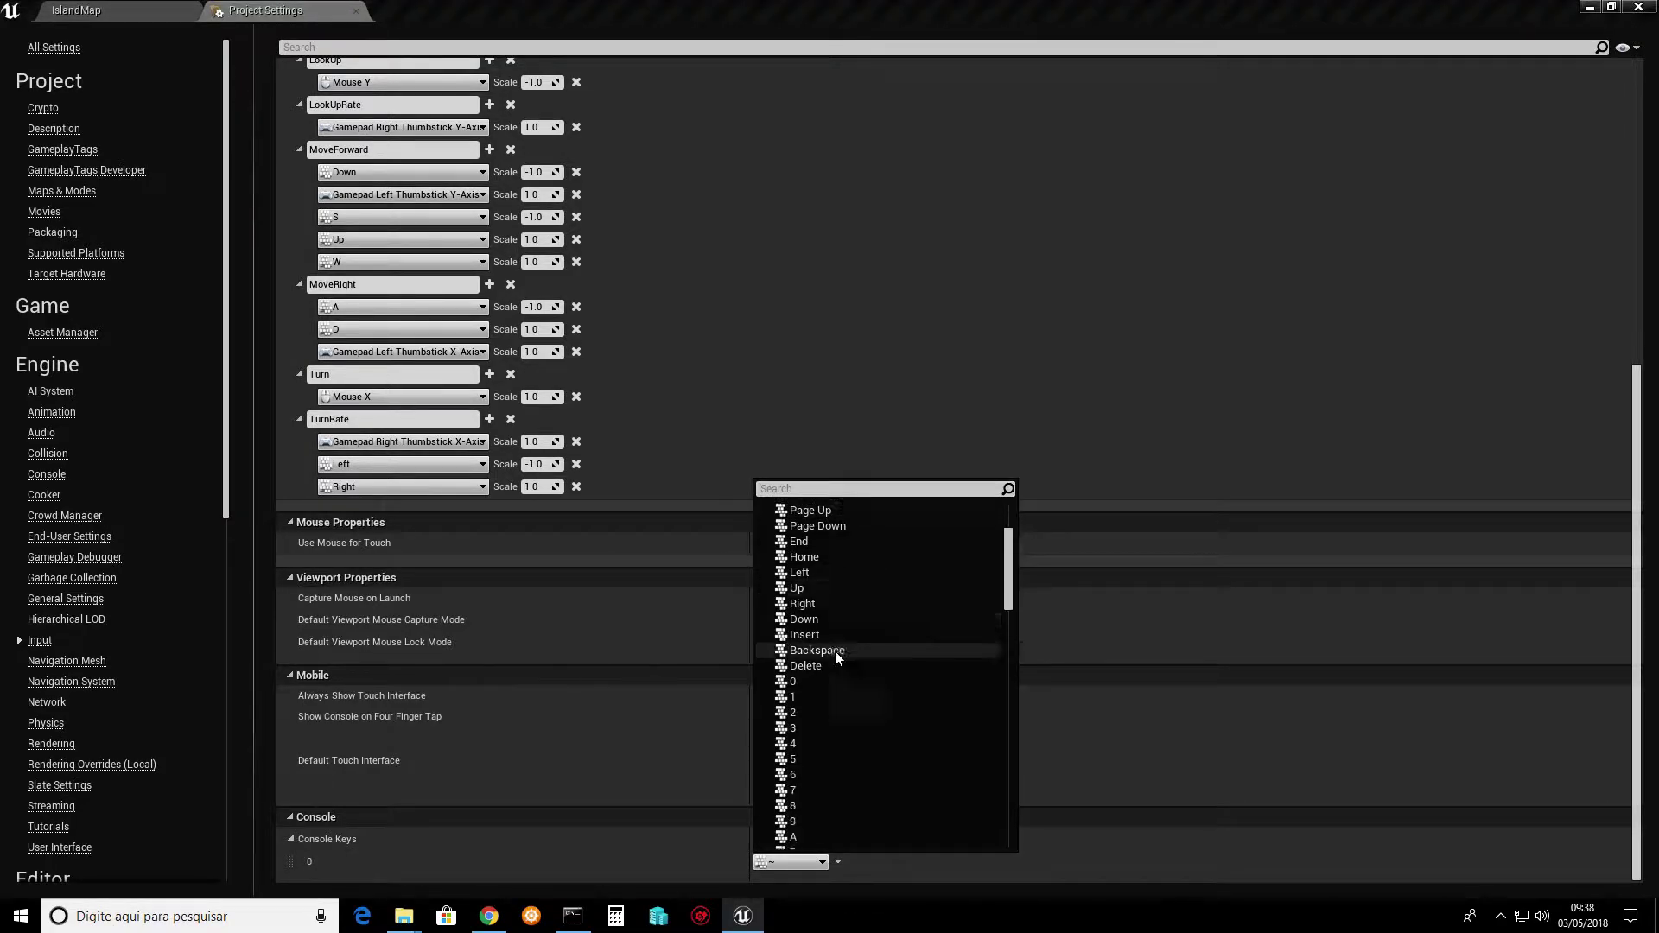
scroll(835, 651, down, 5)
scroll(827, 651, down, 4)
scroll(826, 652, down, 4)
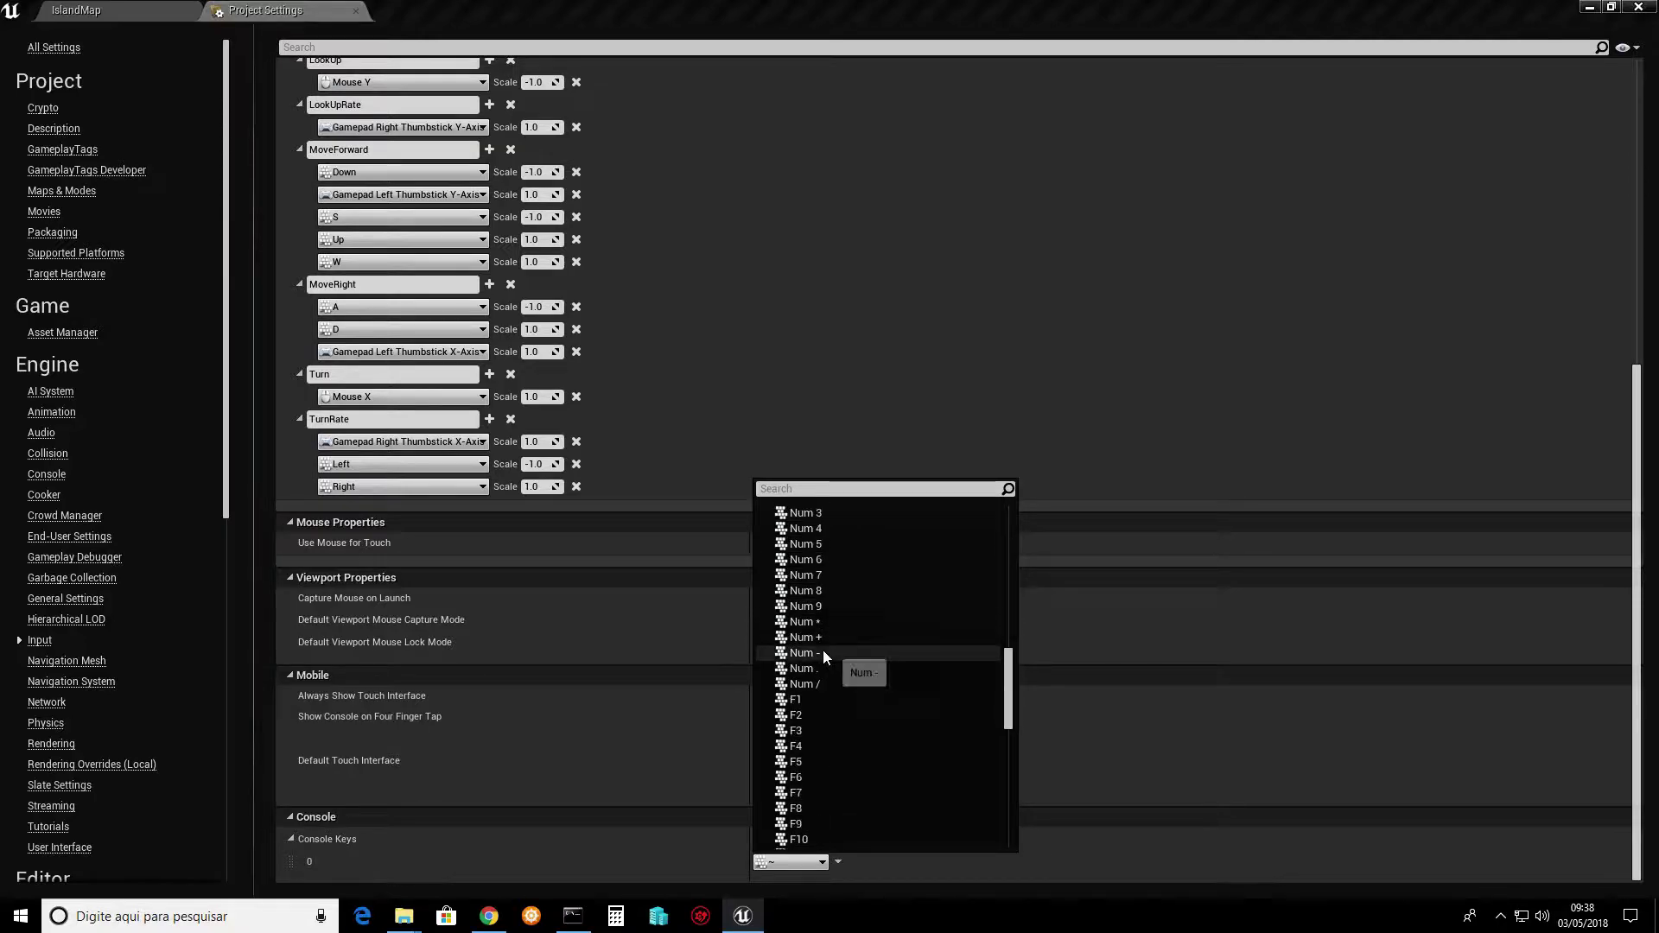
scroll(822, 650, down, 4)
scroll(822, 650, down, 3)
scroll(821, 660, down, 3)
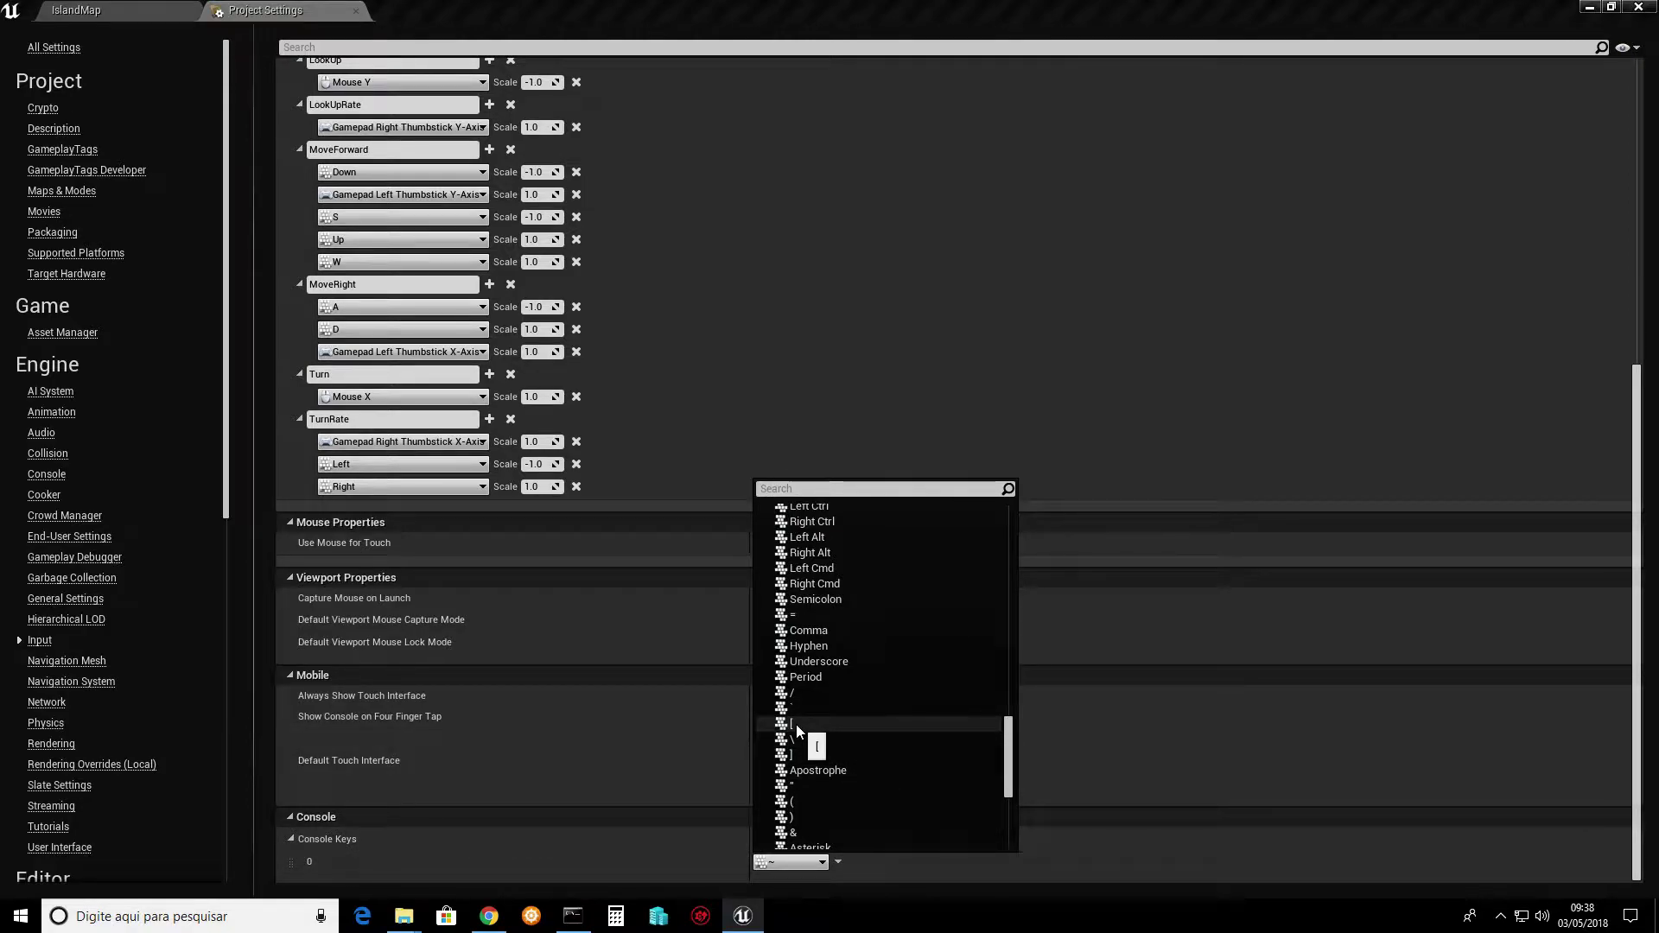
click(797, 724)
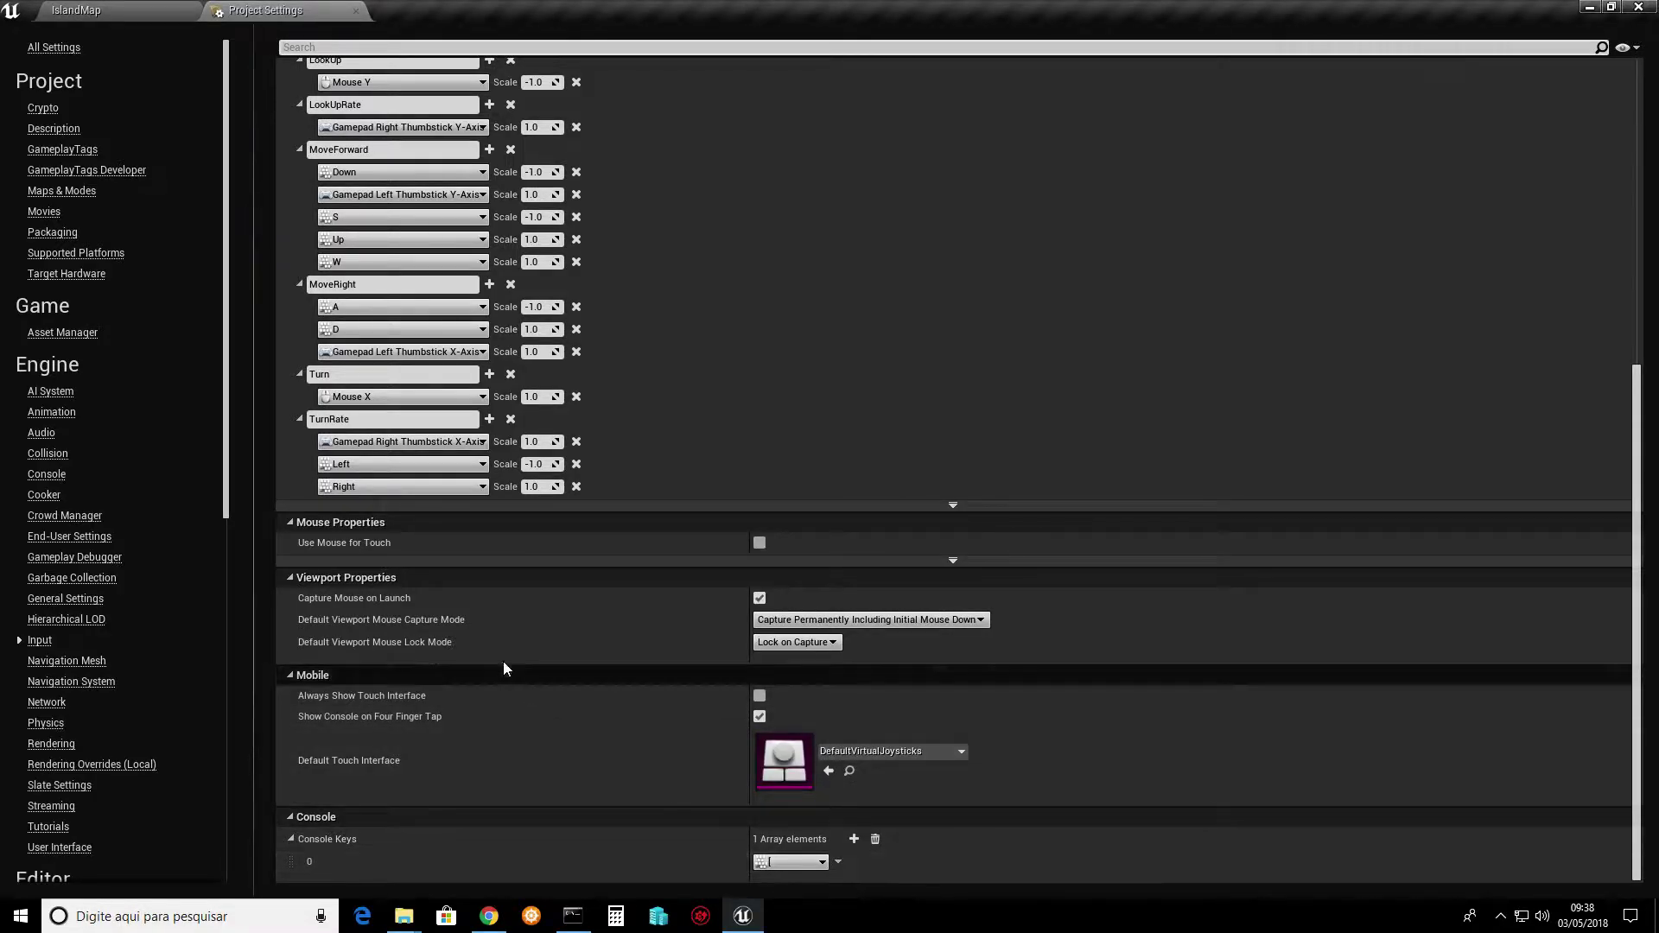
click(355, 11)
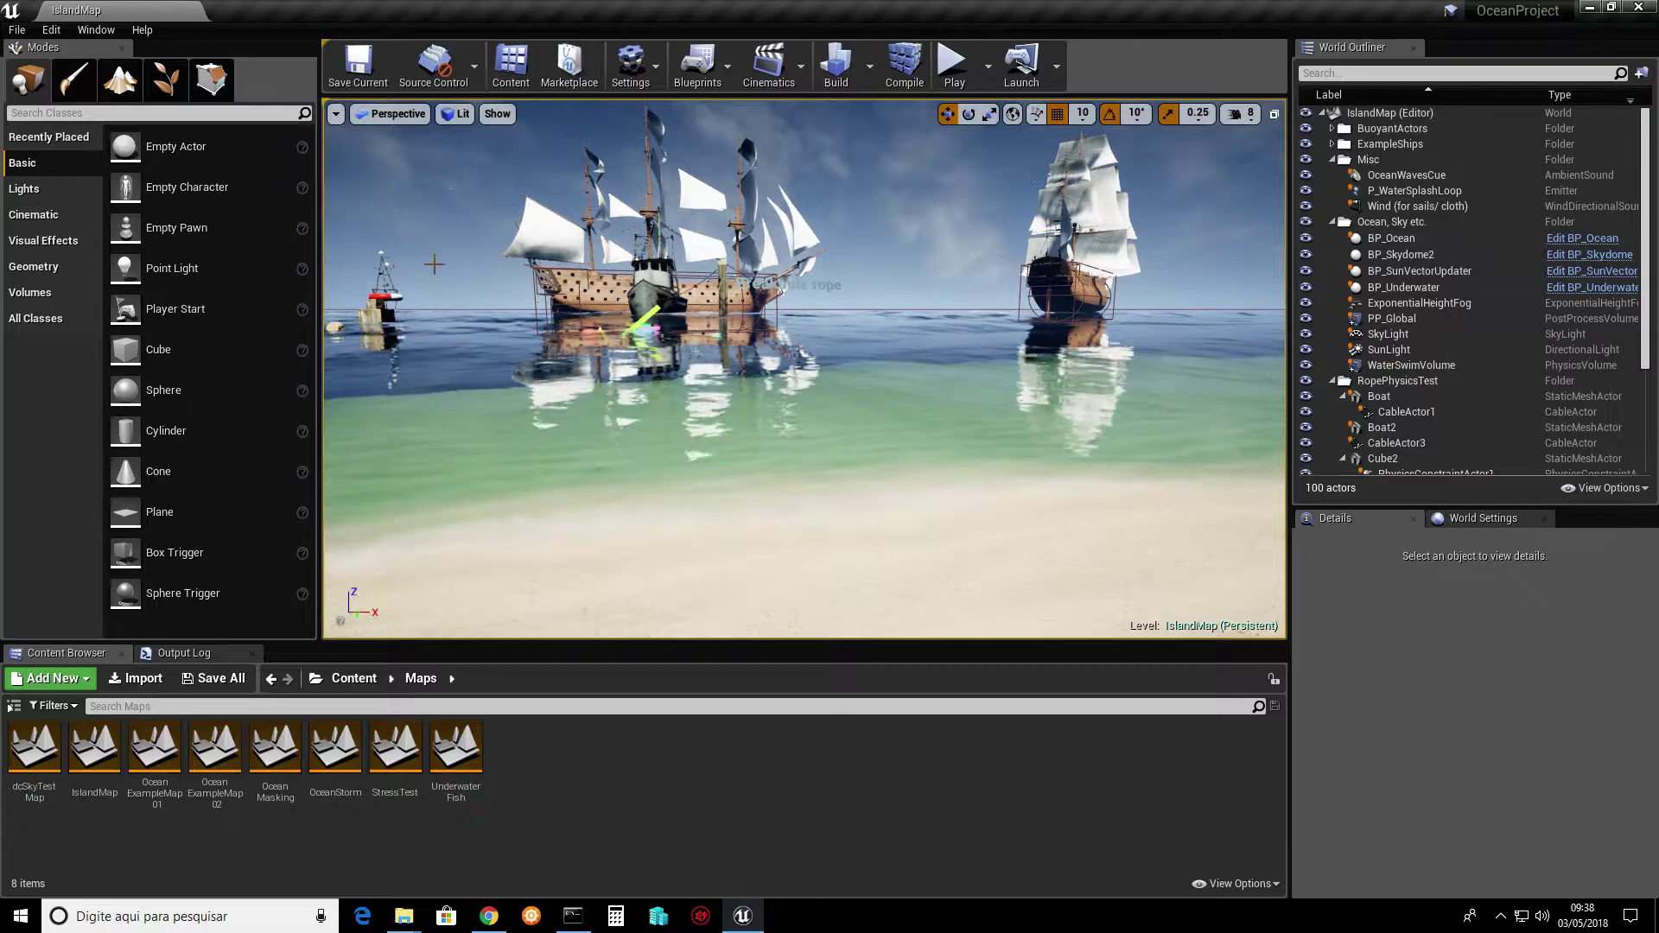
- Open the IslandMap Level Blueprint at 1:1 zoom and bring the Set VSync Enabled node into view
click(717, 79)
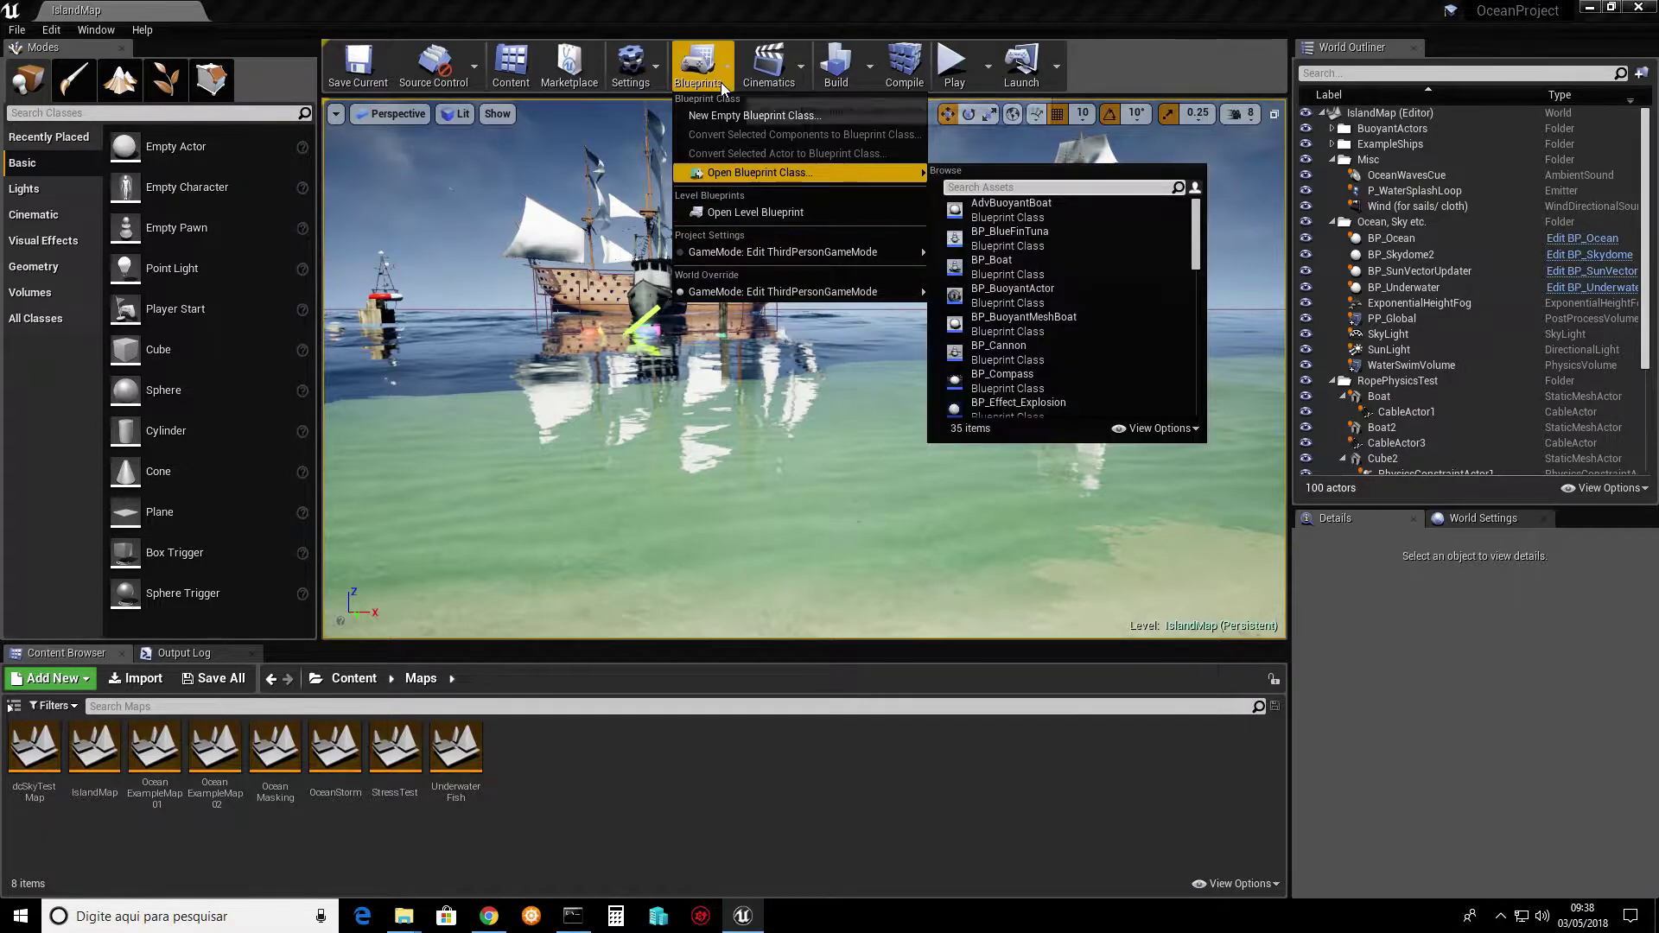
click(729, 211)
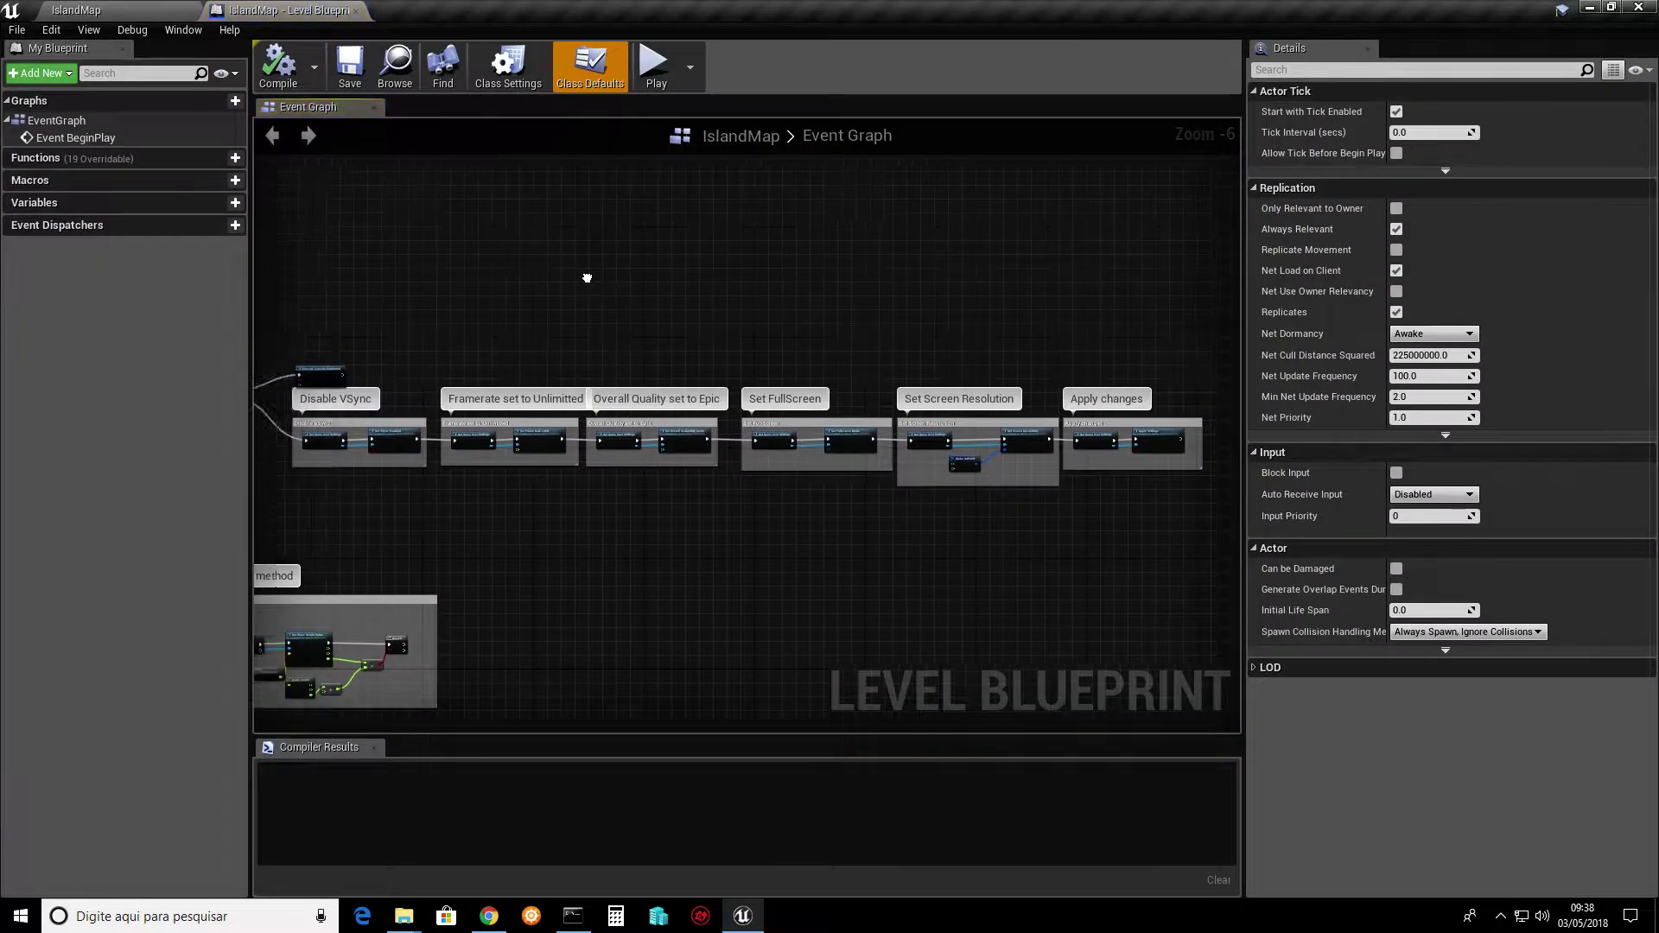
scroll(553, 410, up, 2)
scroll(563, 425, up, 2)
right_drag(563, 425, 475, 338)
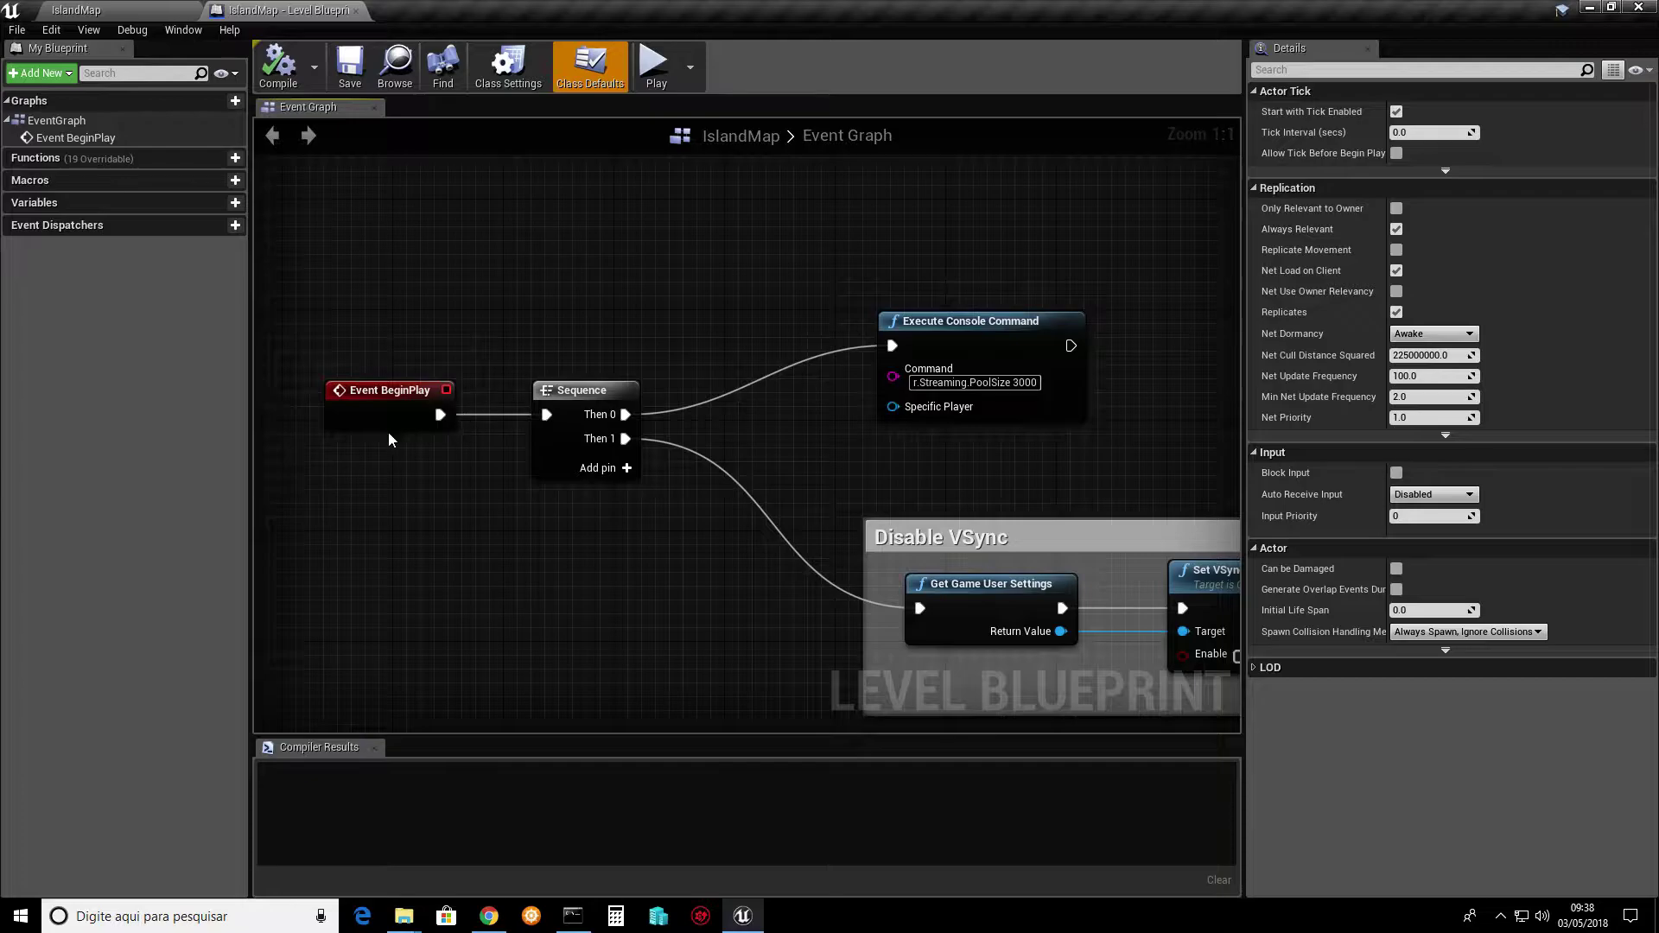
right_drag(849, 439, 821, 398)
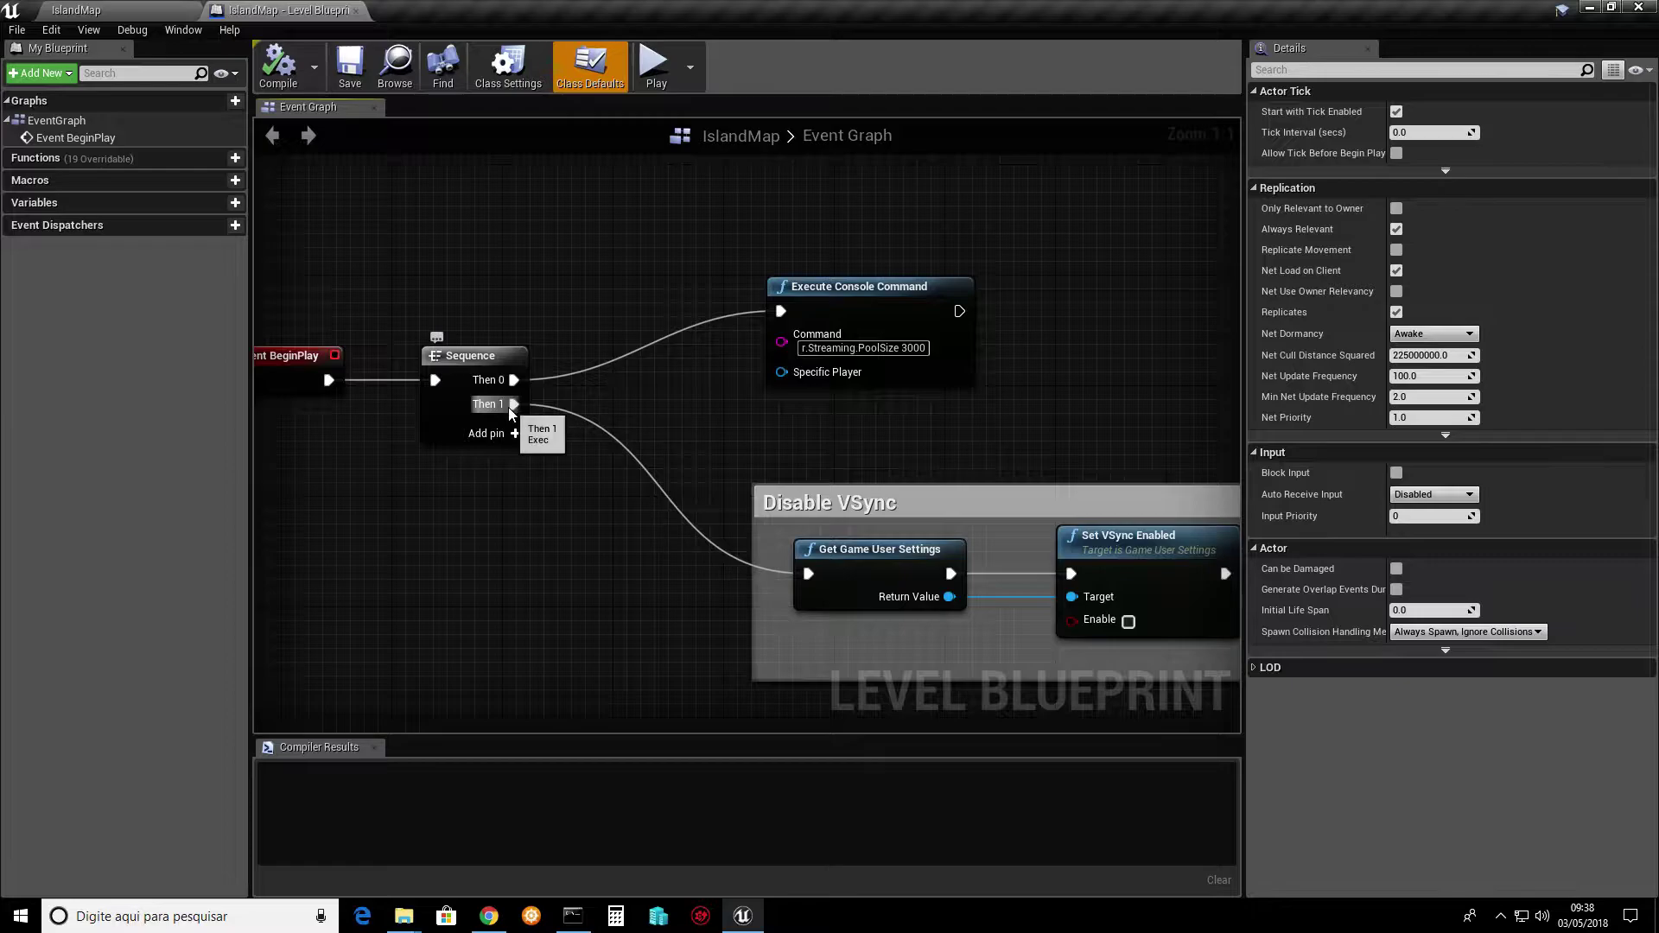
- Pan past the Unlimited framerate and Epic Overall Quality groups to the Set FullScreen group
right_drag(677, 426, 446, 292)
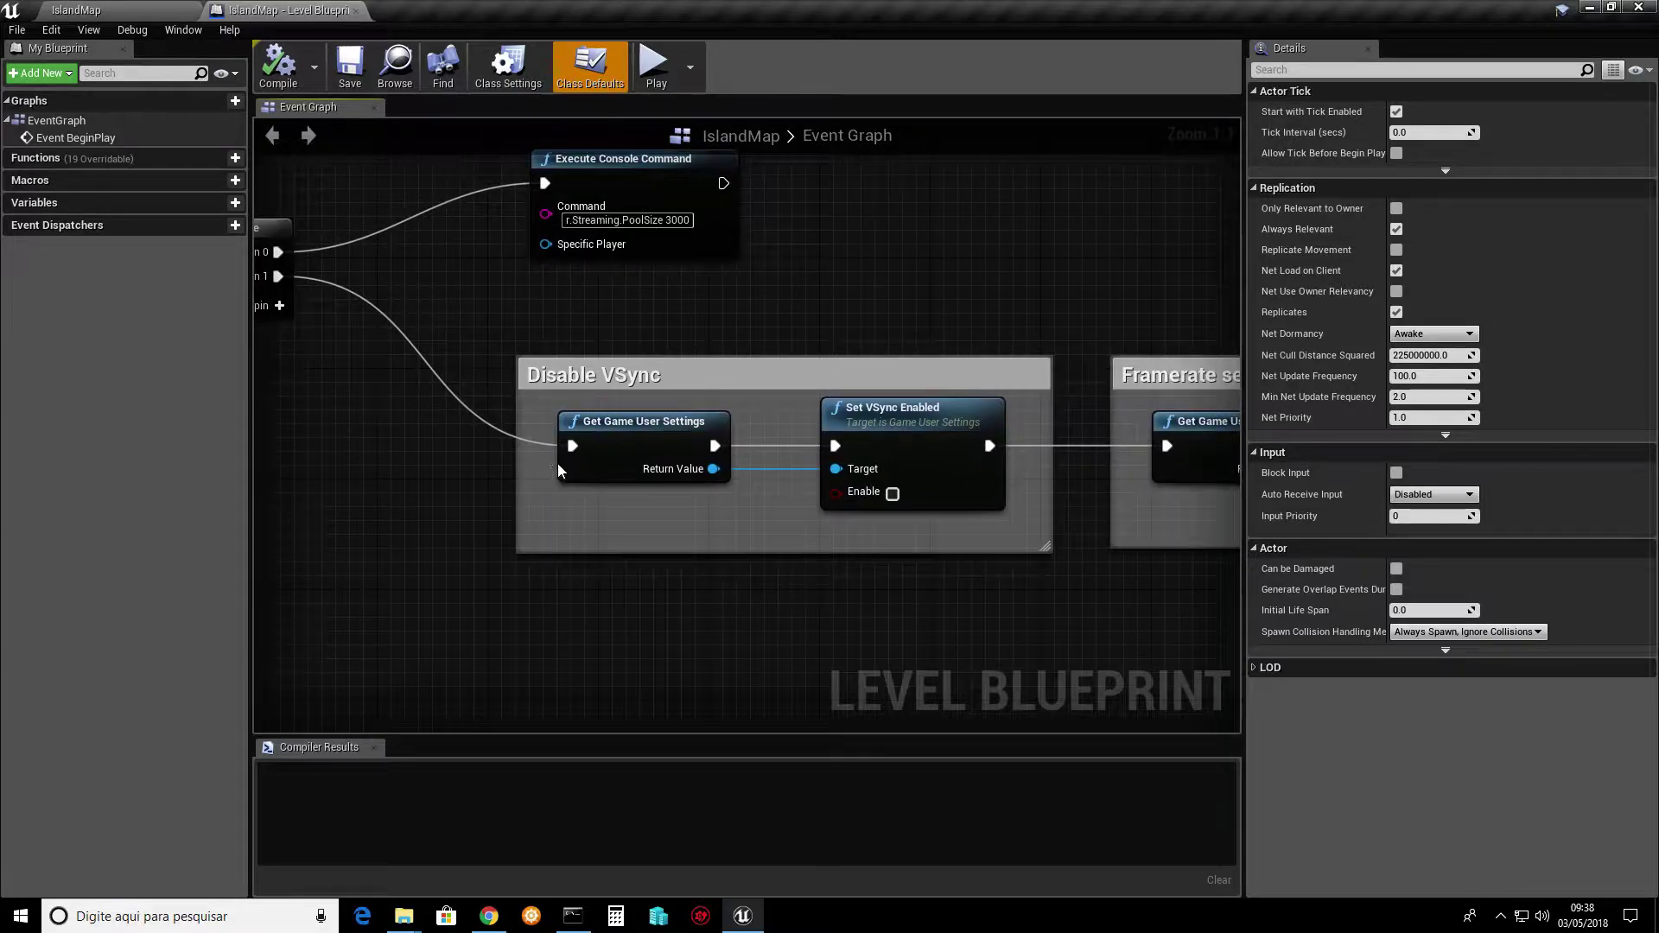
right_drag(757, 525, 655, 488)
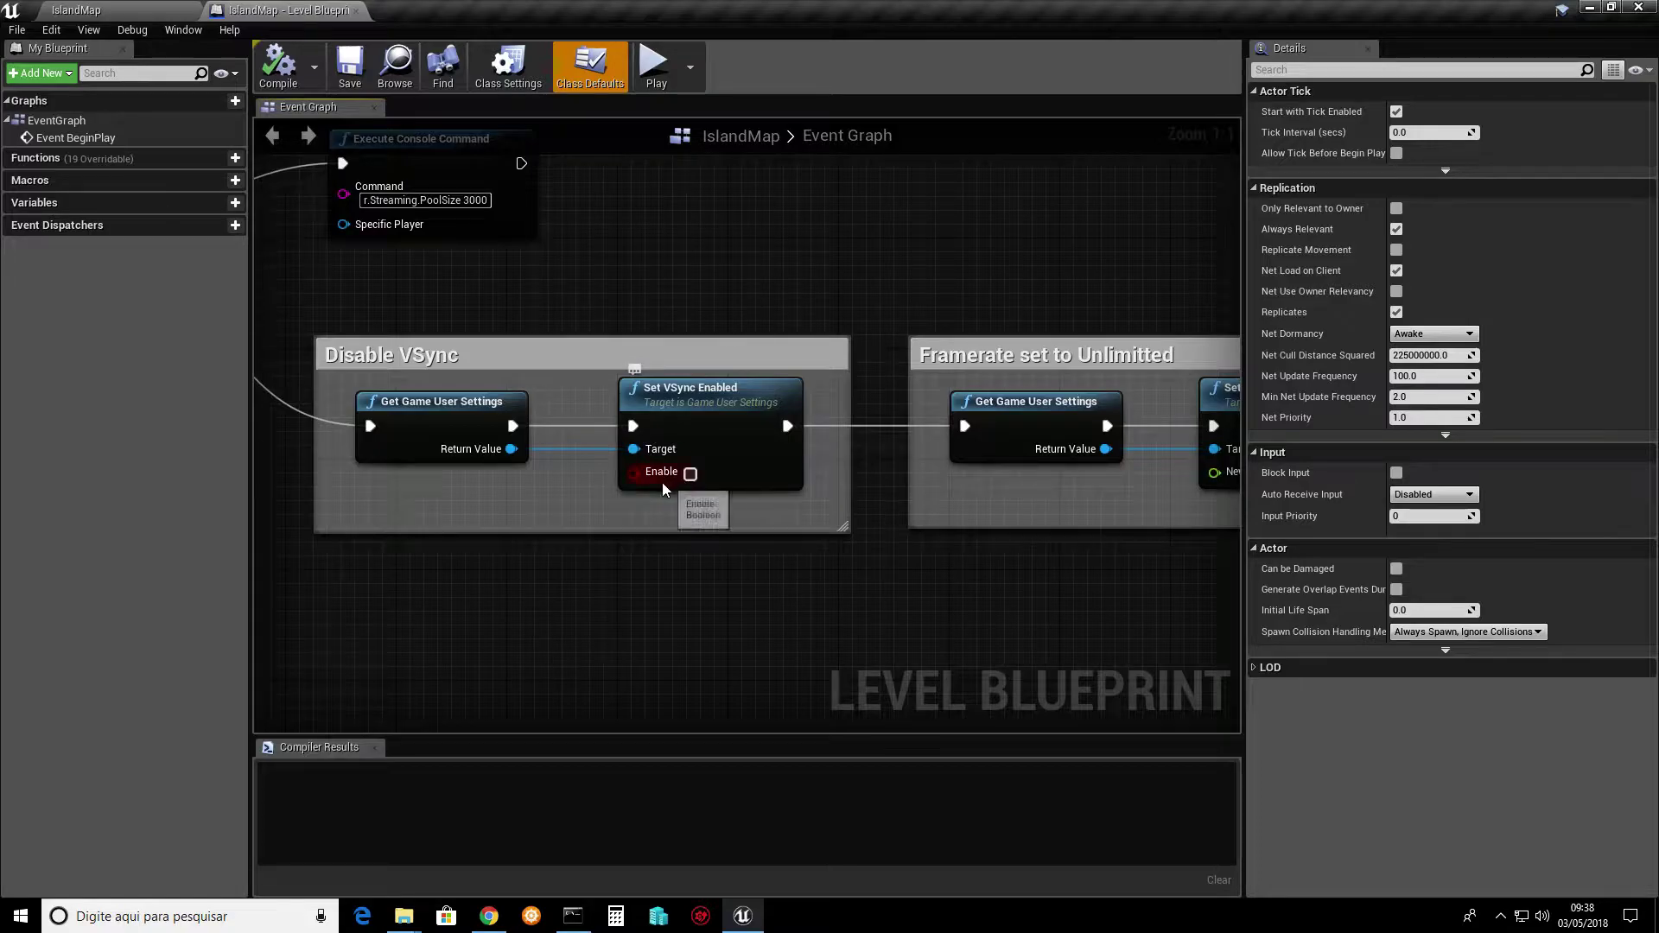
right_drag(753, 445, 490, 469)
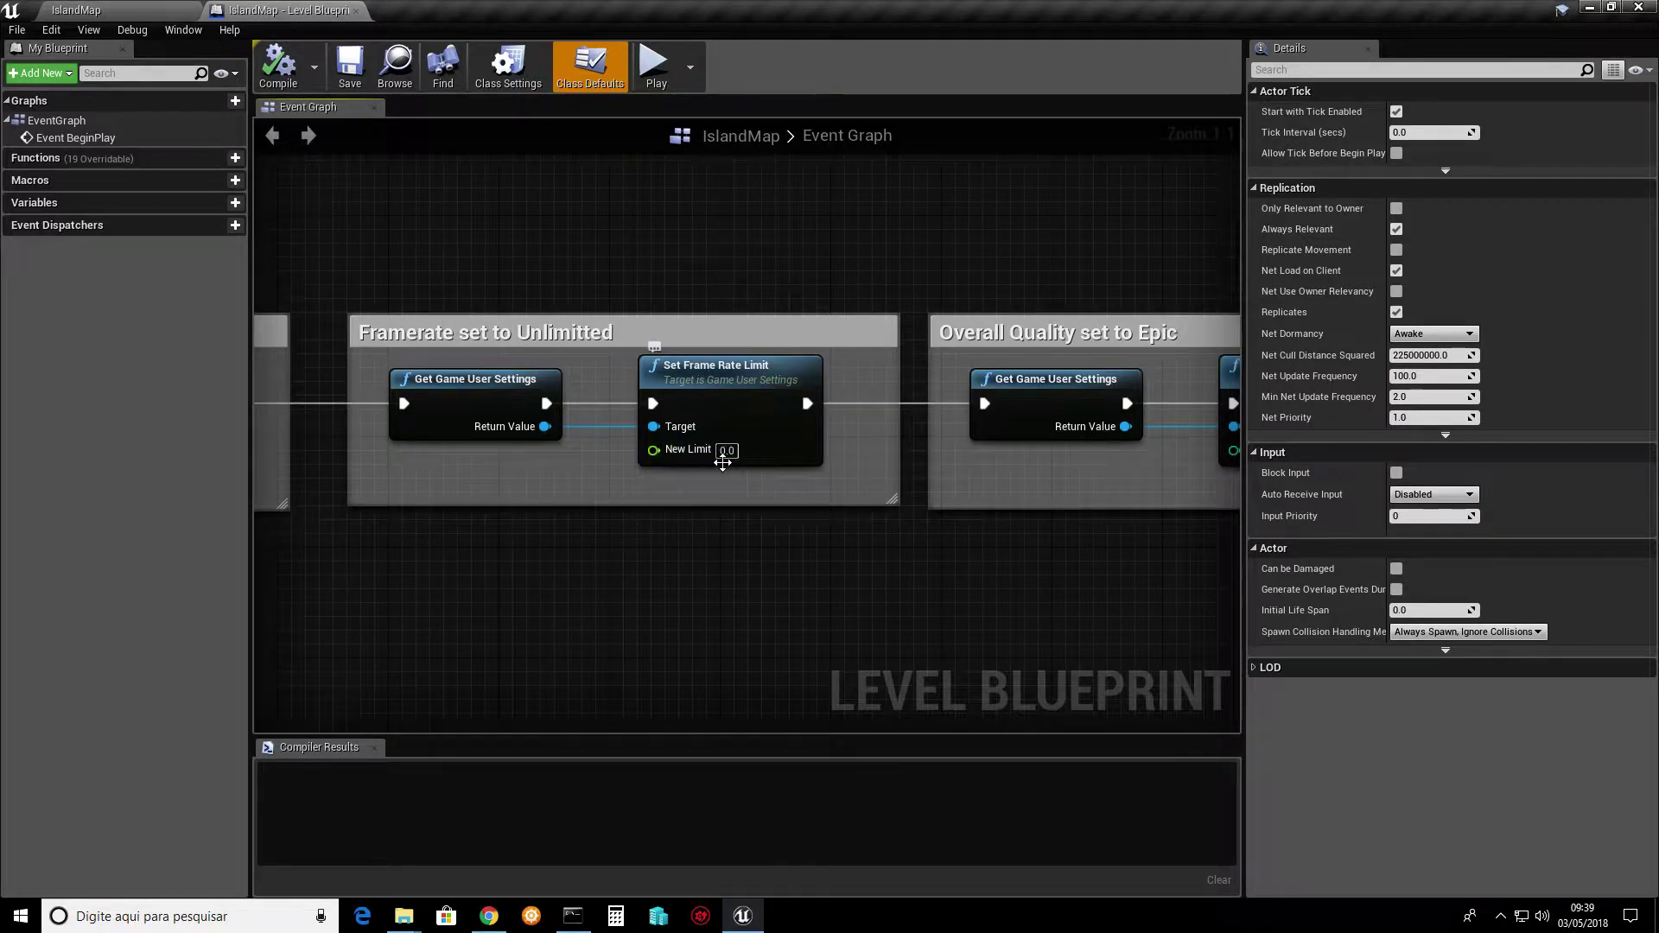
right_drag(845, 463, 422, 438)
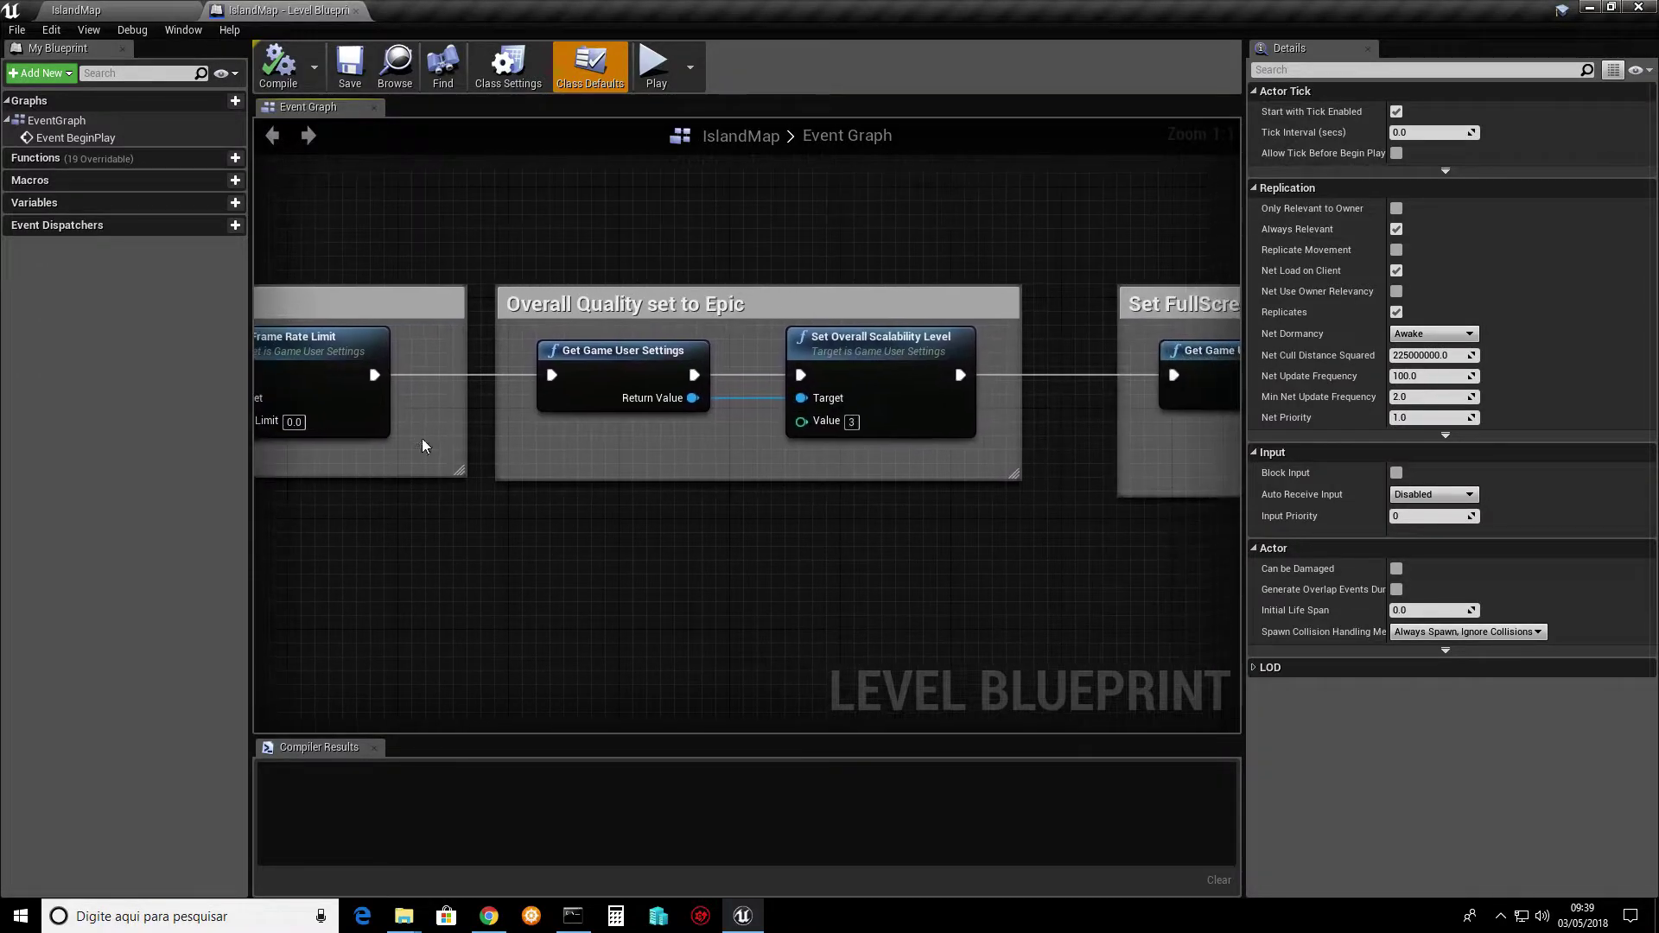
right_drag(666, 429, 671, 475)
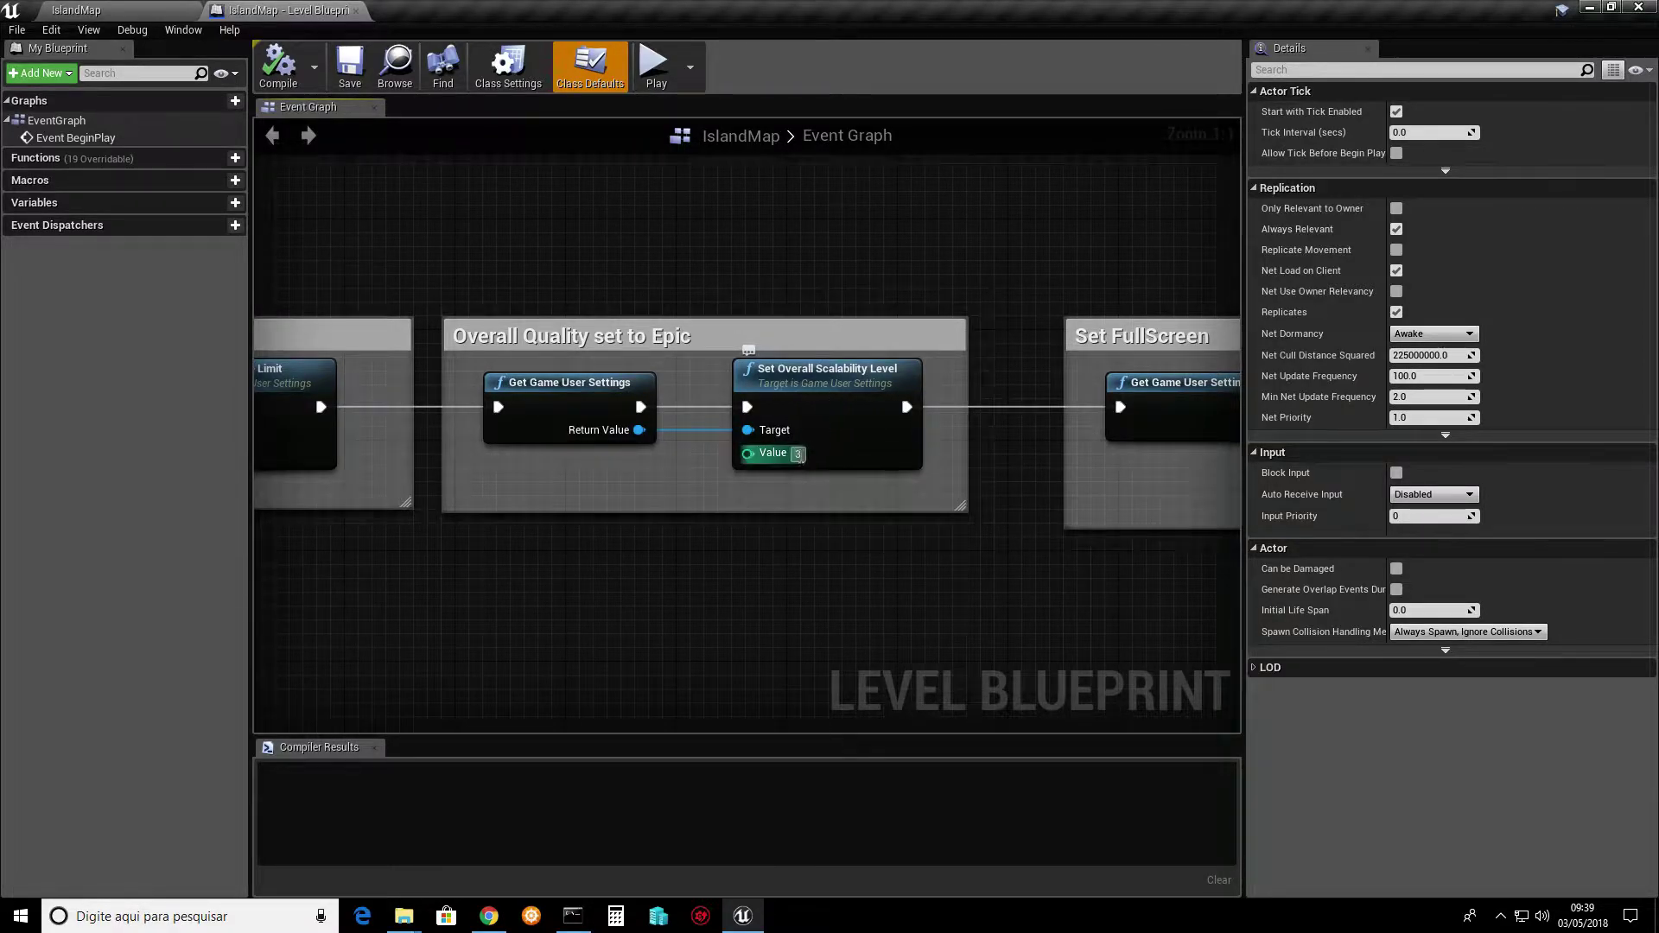
mouse_move(799, 456)
right_down()
mouse_move(566, 455)
mouse_move(655, 452)
right_up()
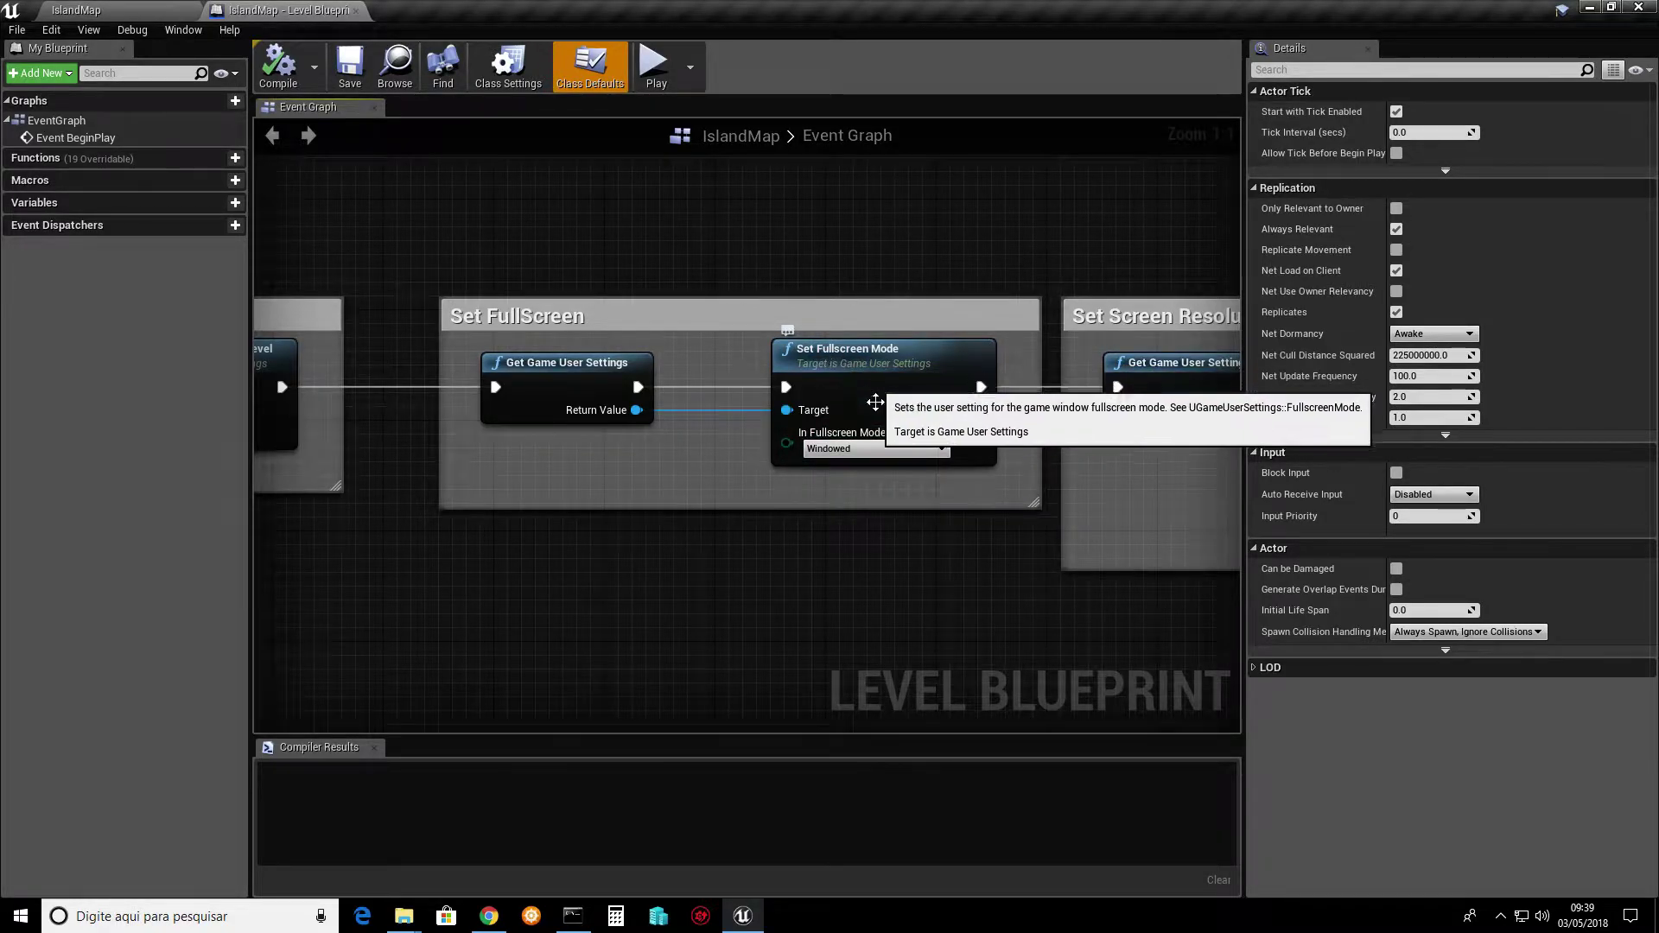
click(931, 451)
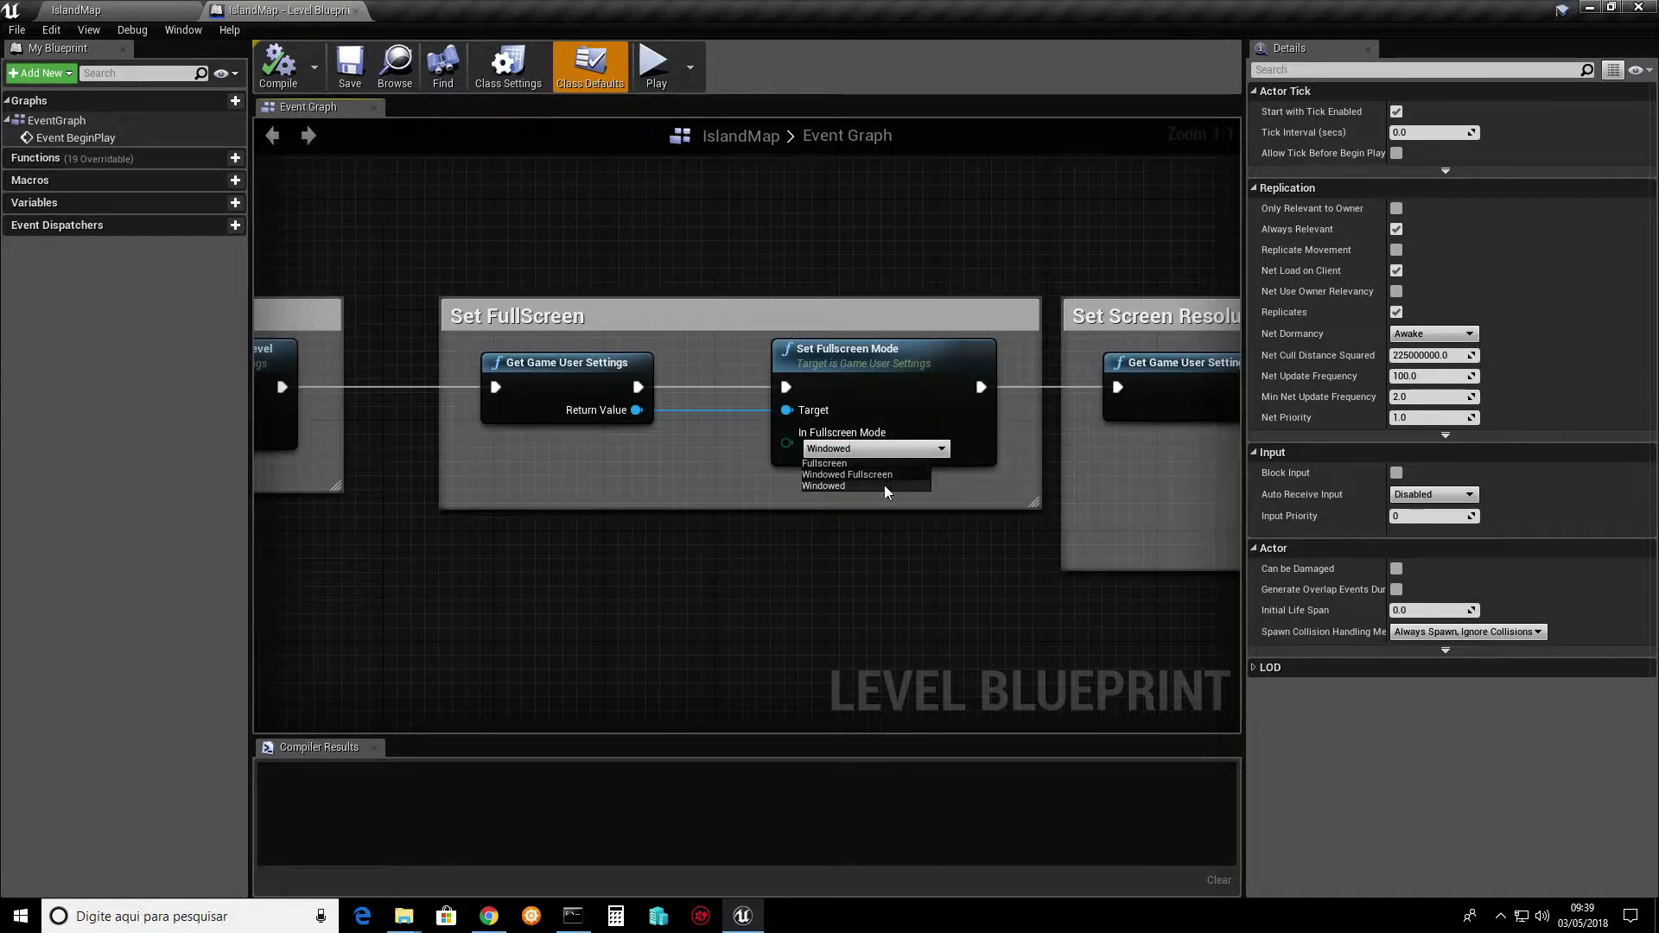
click(933, 433)
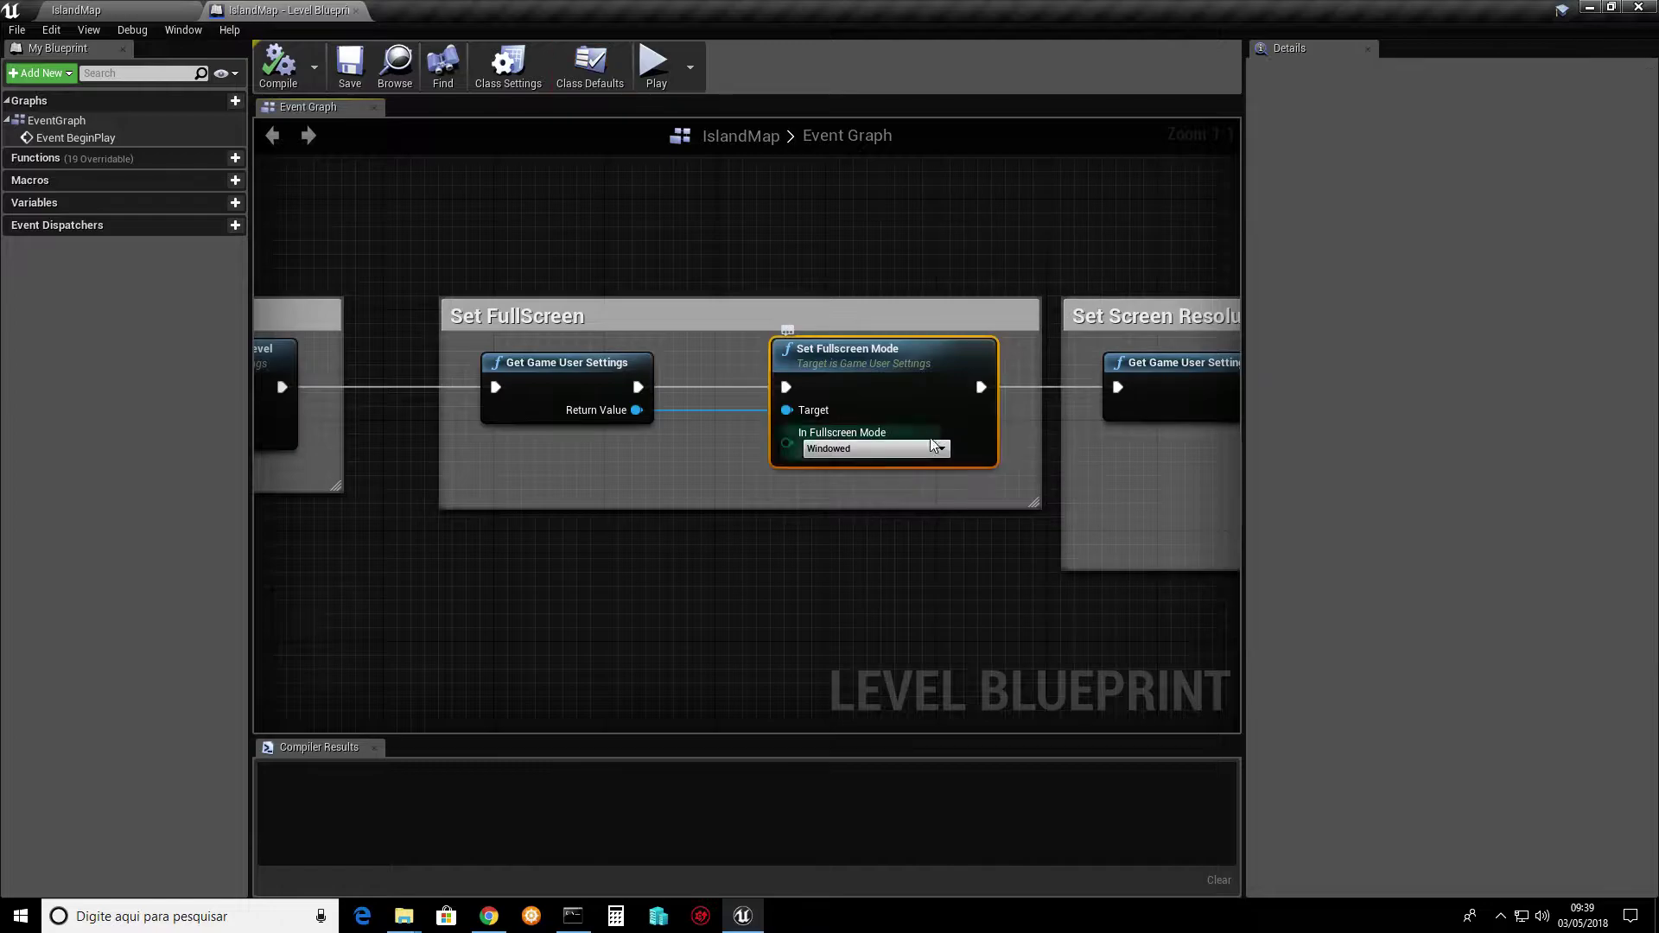
right_drag(942, 553, 602, 558)
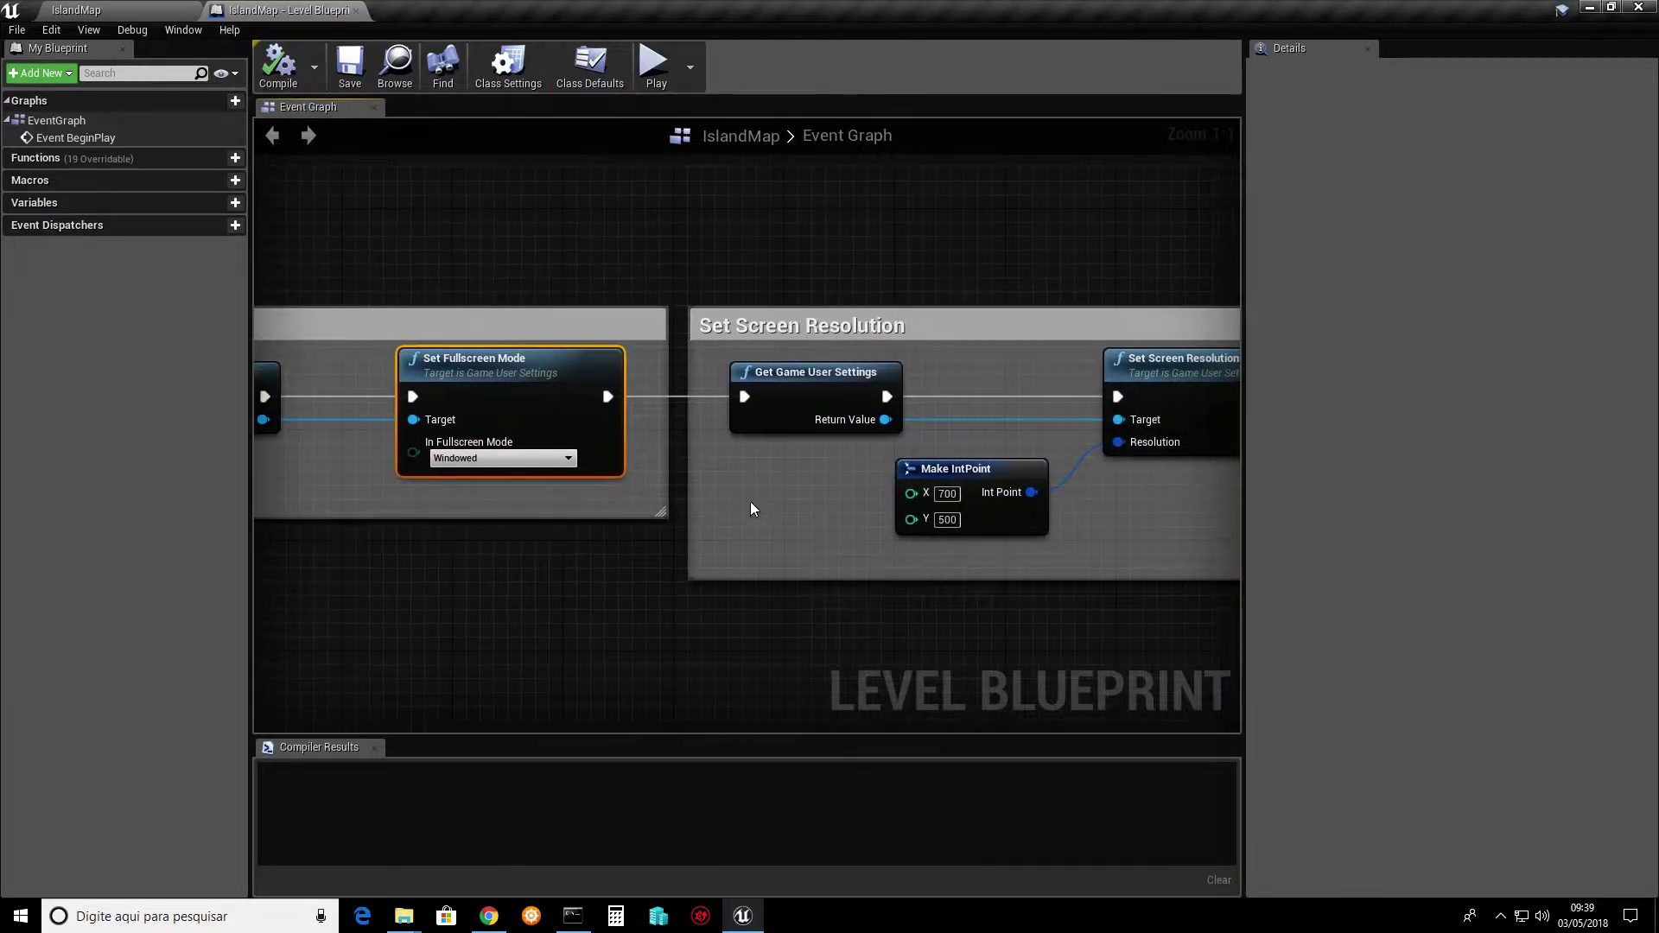
right_drag(779, 489, 553, 439)
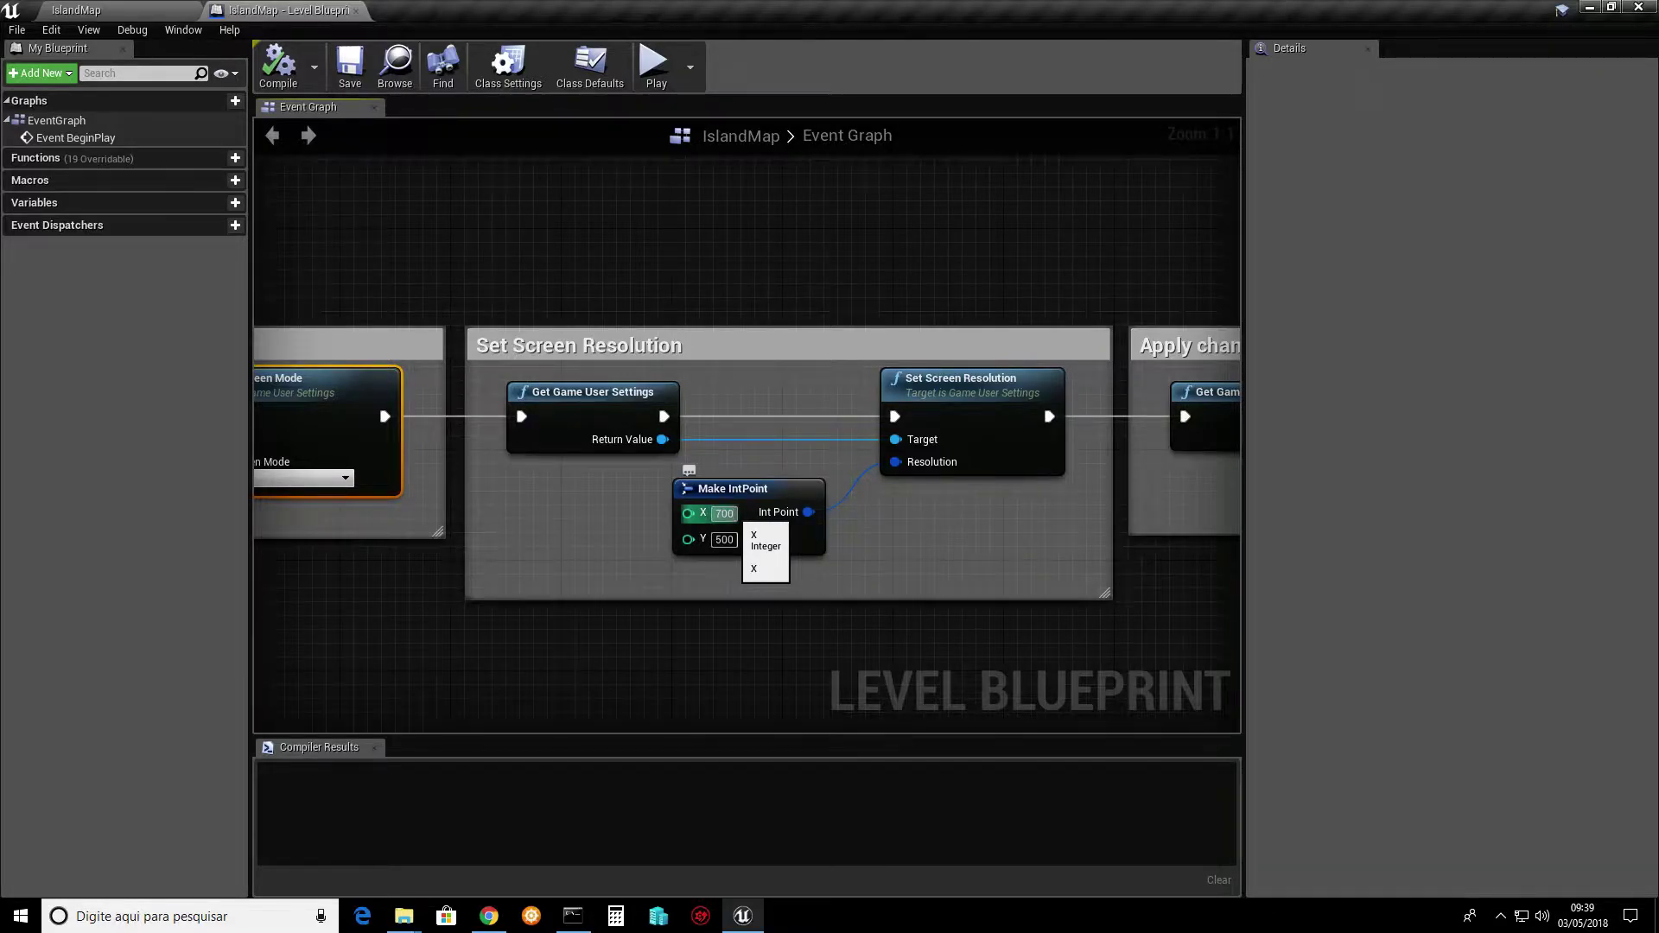
- Change the Set Screen Resolution width to 720
click(724, 514)
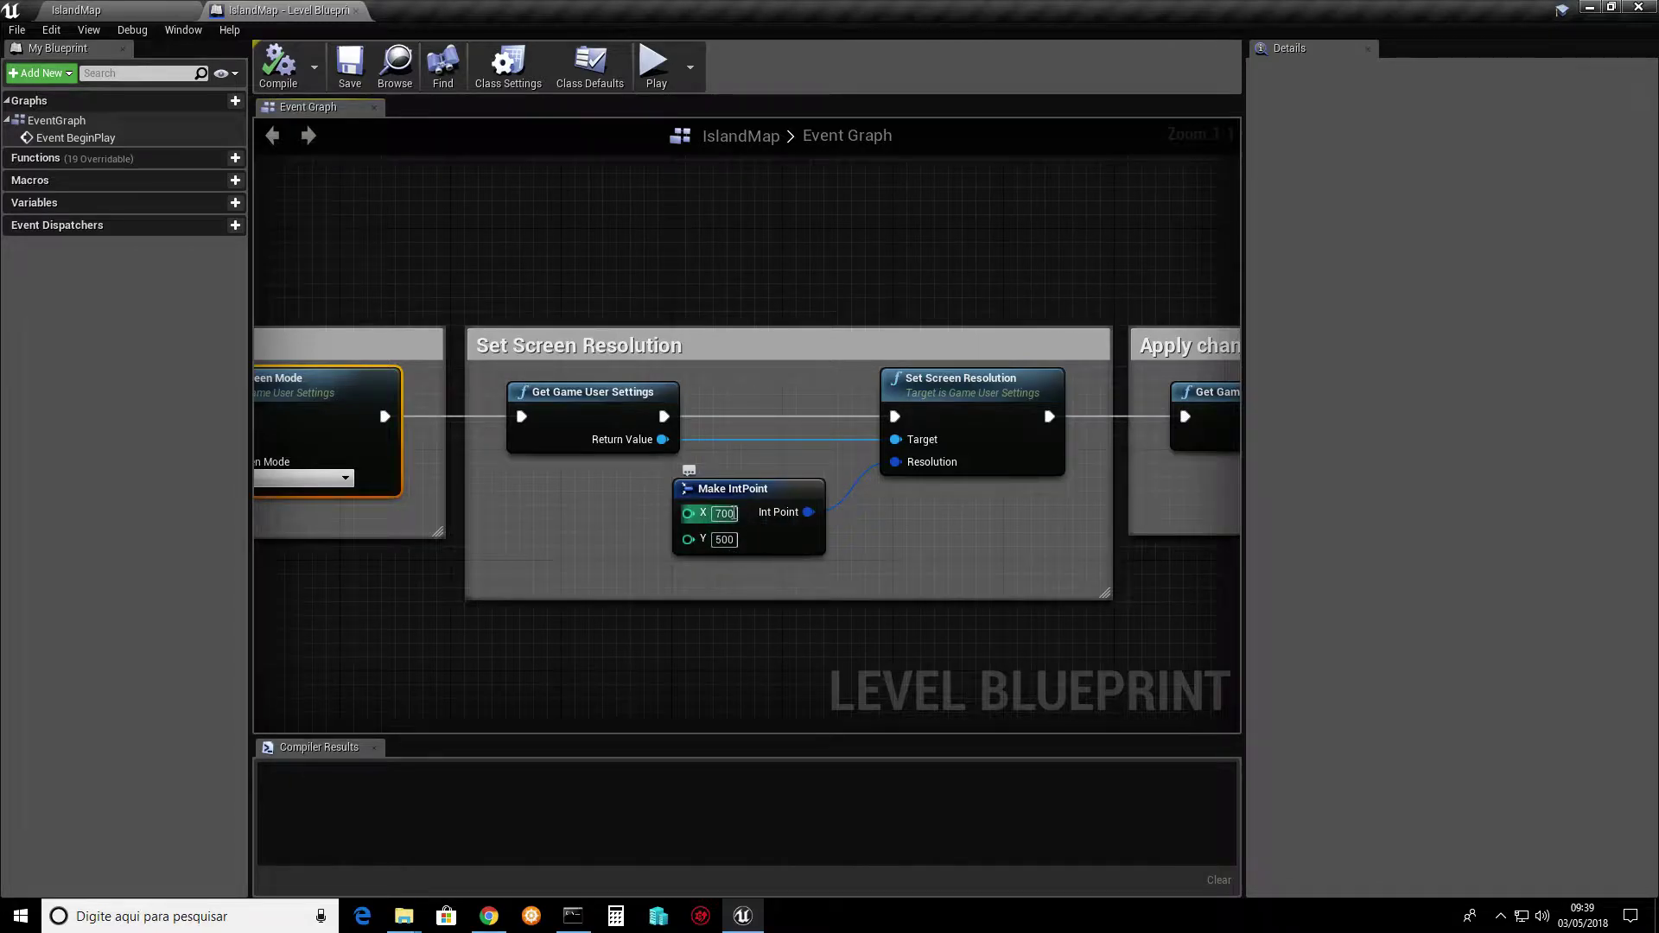
key(Return)
key(ctrl+z)
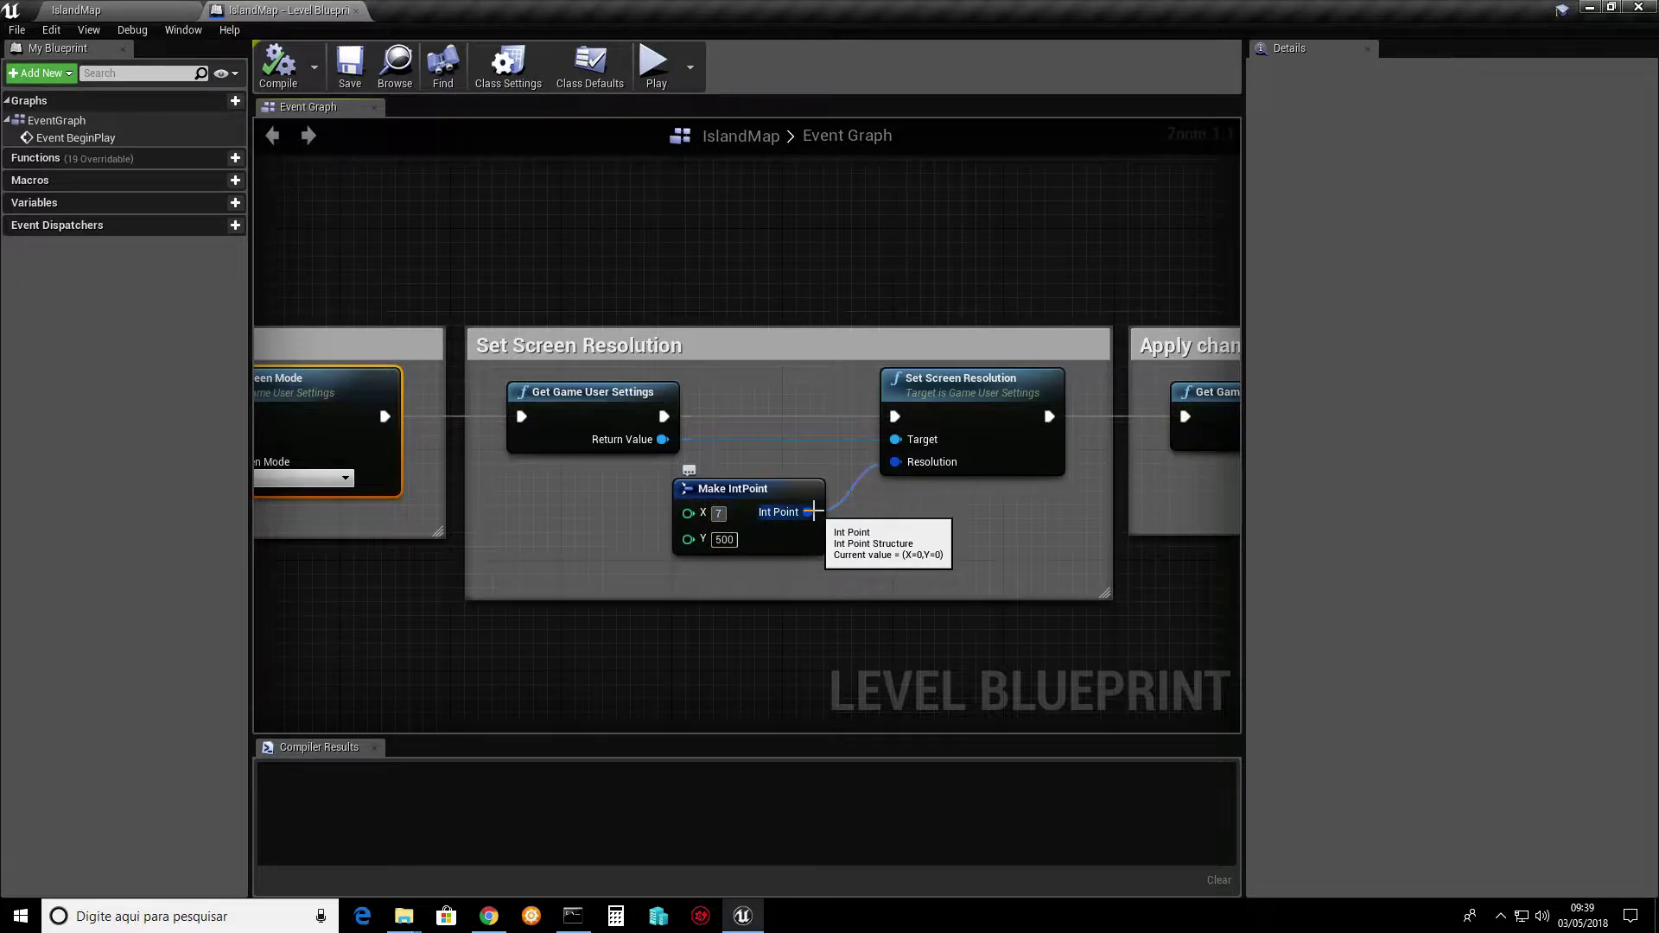
text(20)
key(Tab)
text(480)
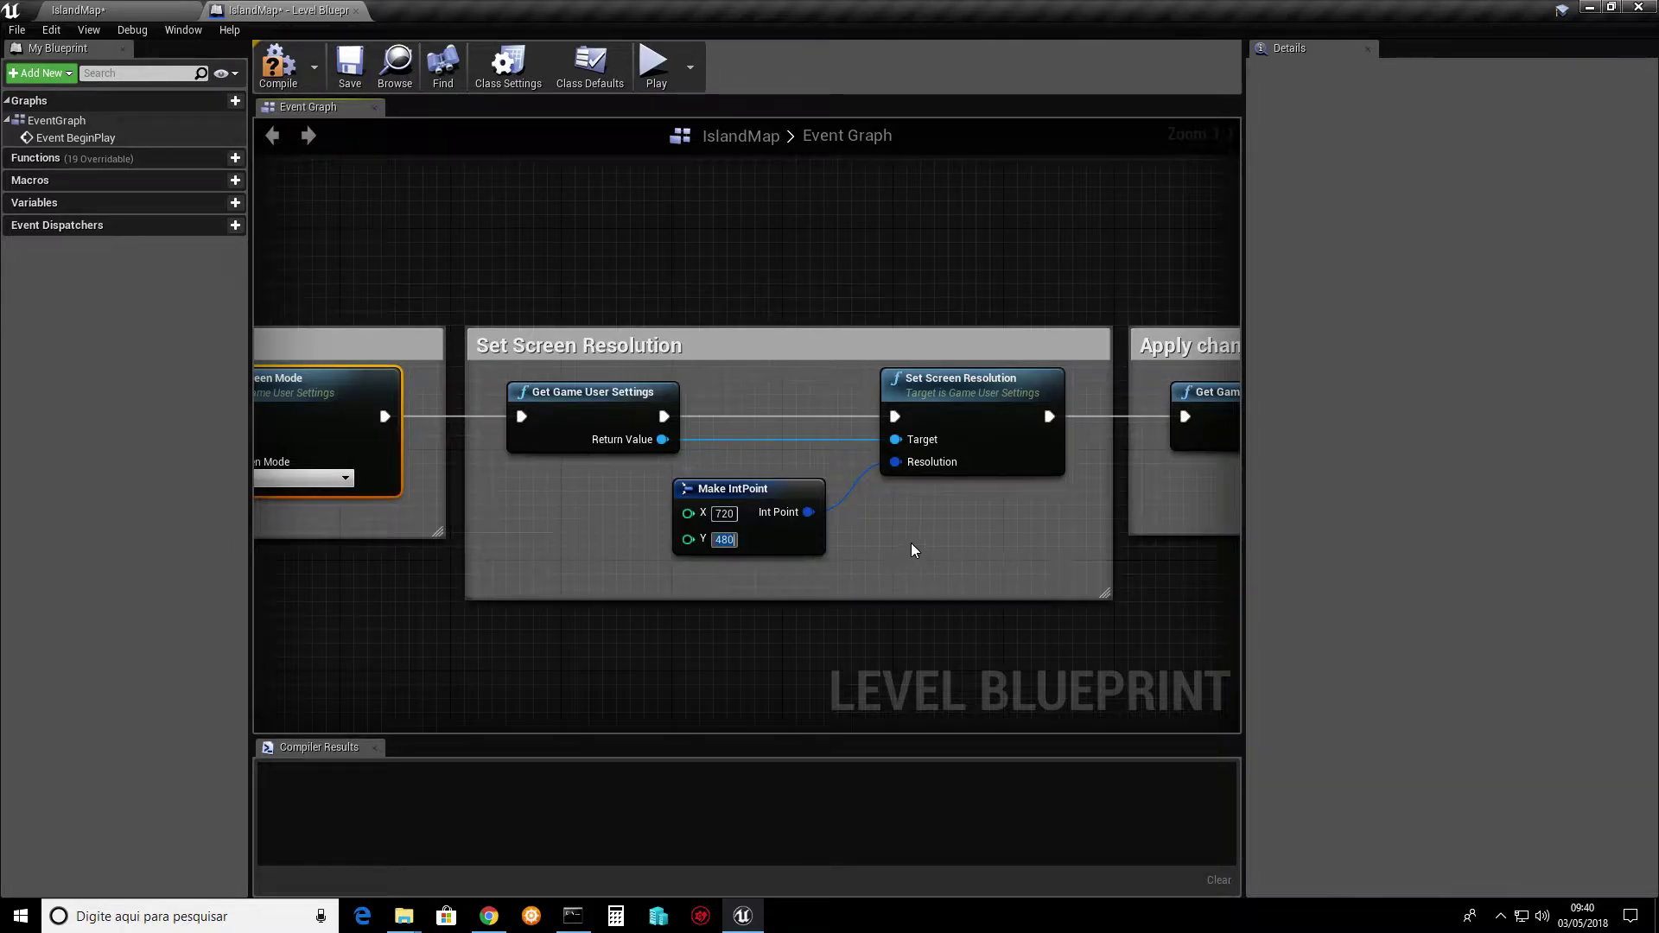
- Inspect the Apply Settings group, then return to the Sequence and Execute Console Command nodes
right_drag(751, 542, 590, 542)
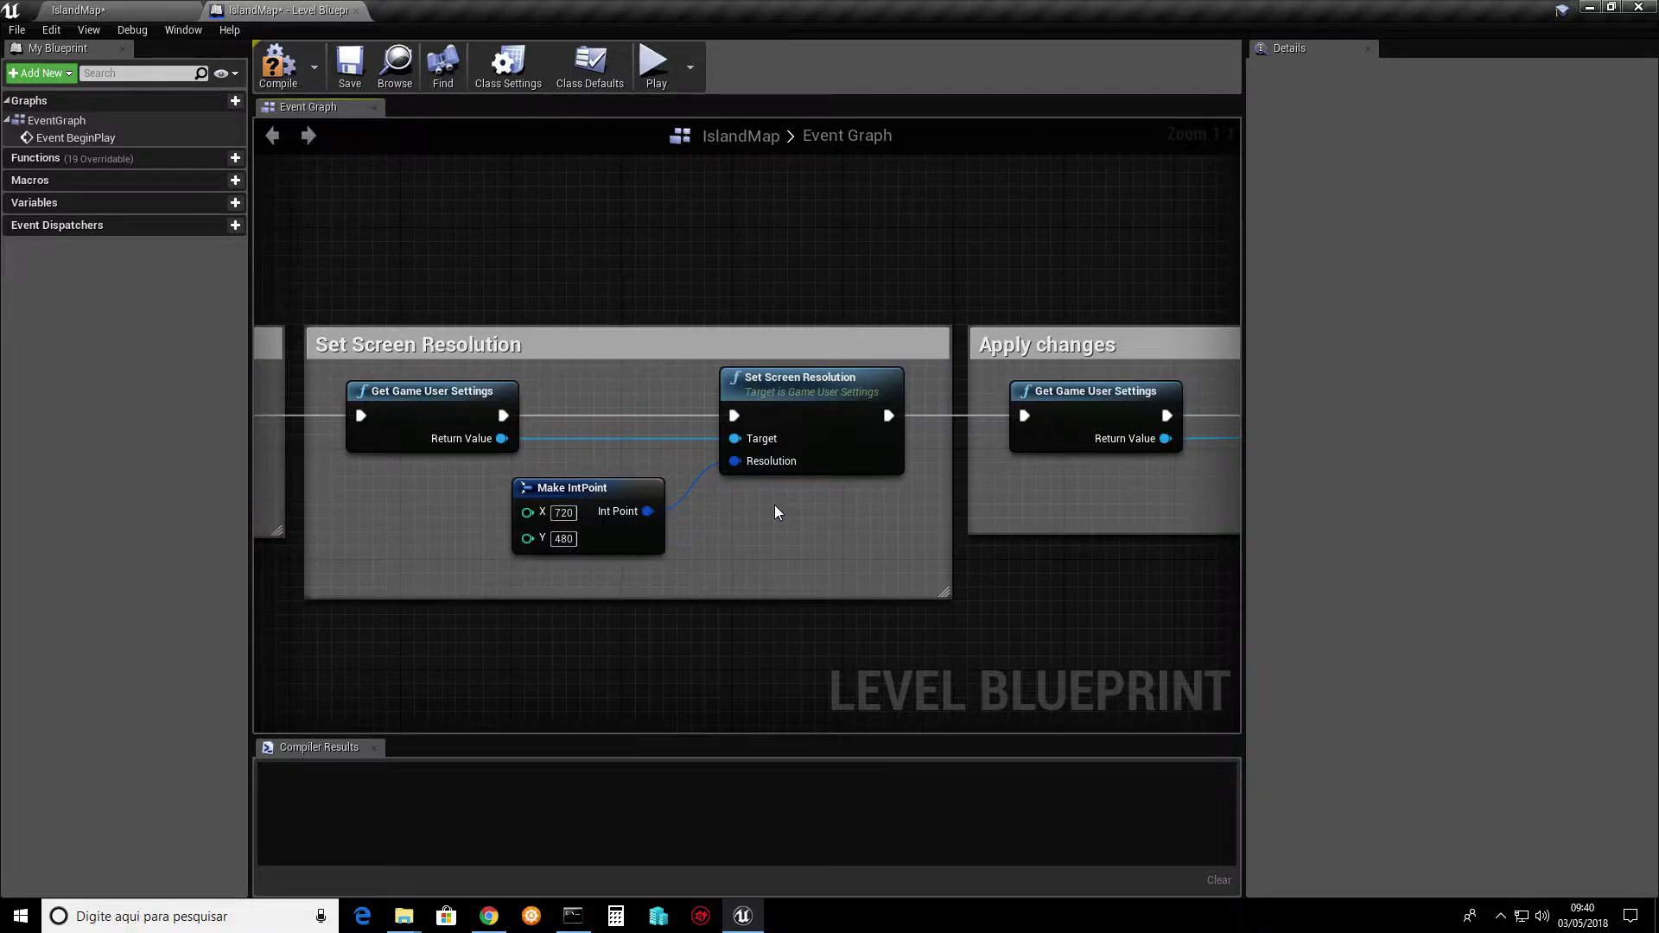
right_drag(775, 513, 666, 515)
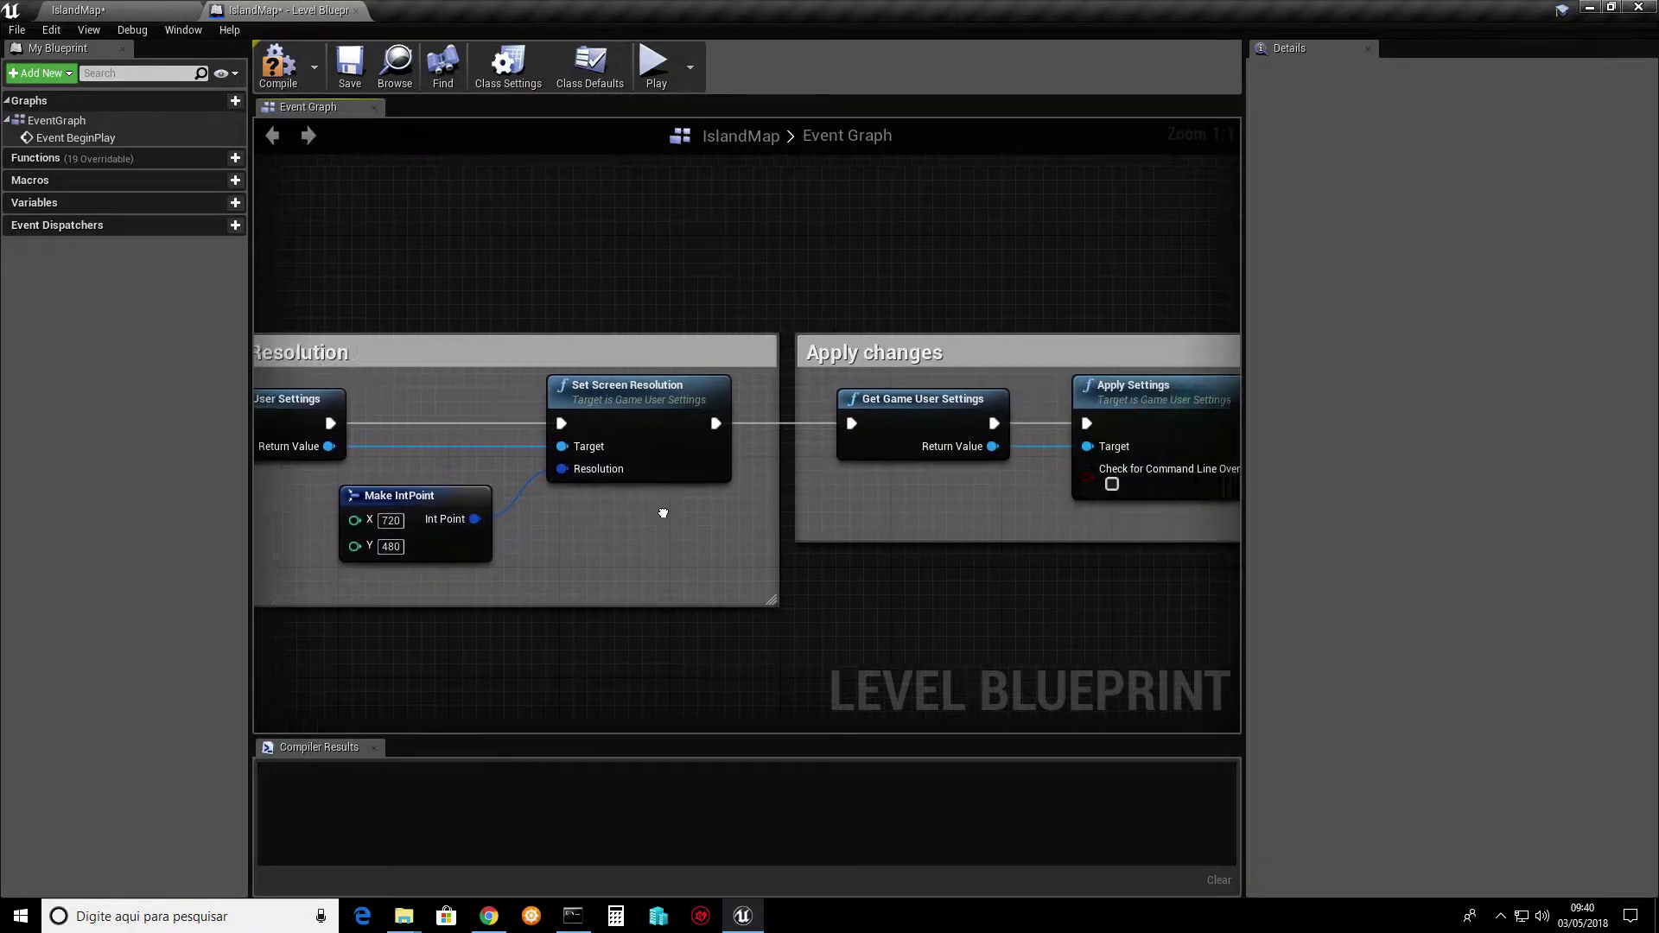
right_drag(829, 519, 579, 529)
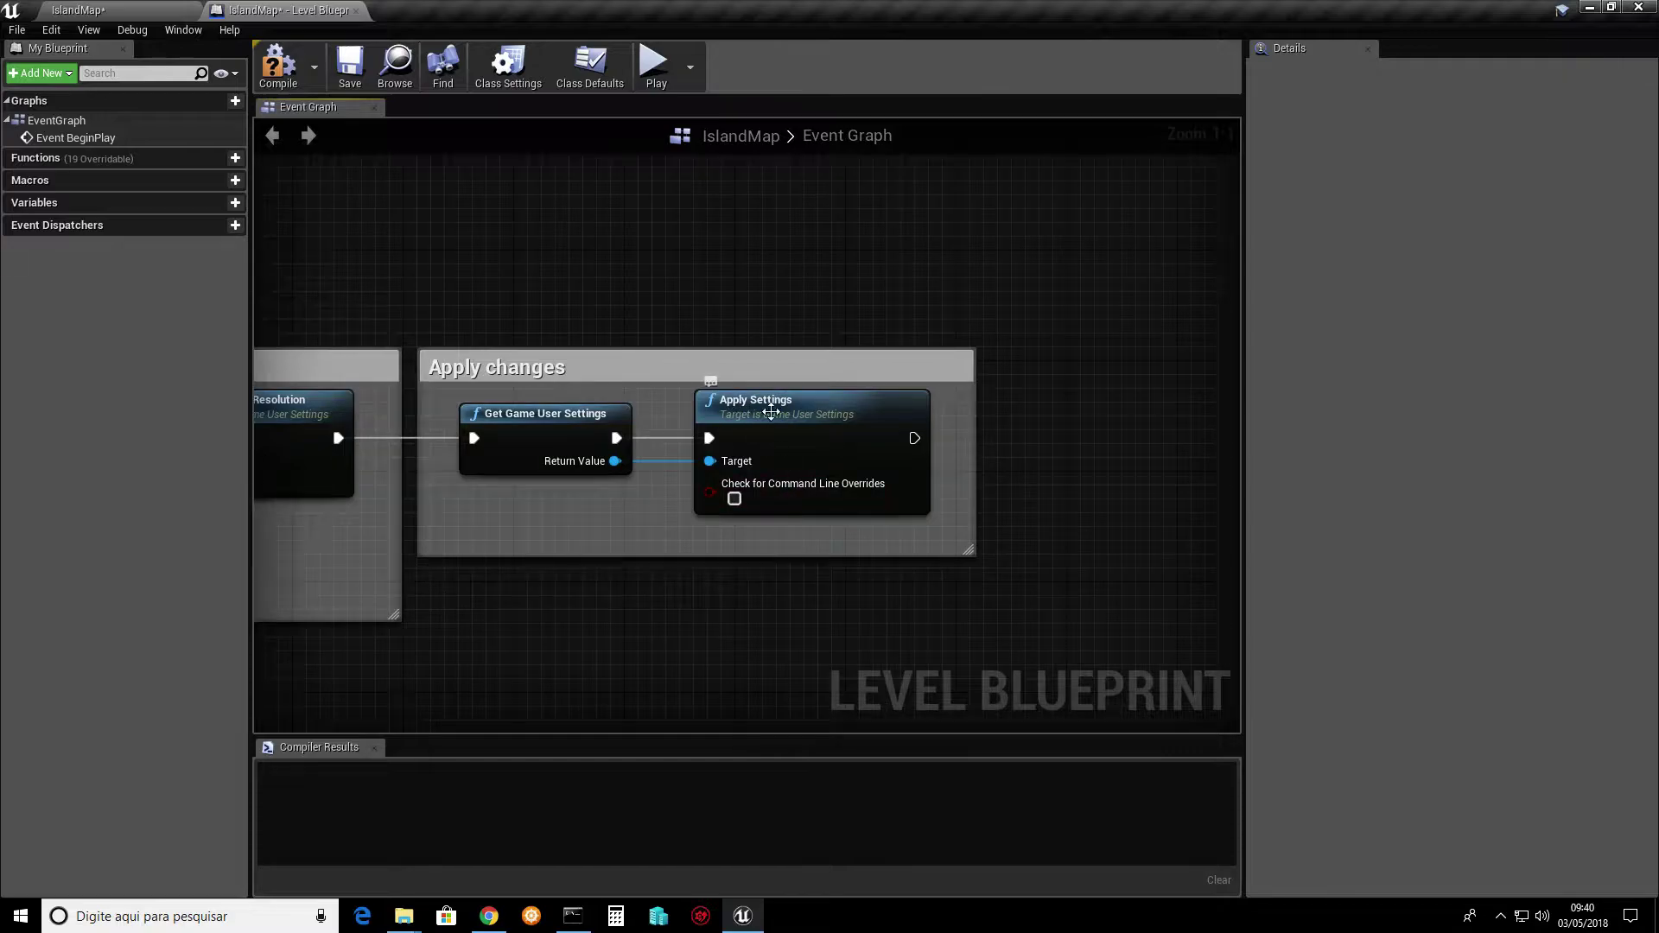
mouse_move(530, 502)
right_down()
mouse_move(597, 525)
mouse_move(1066, 559)
right_up()
scroll(778, 493, down, 2)
scroll(585, 573, down, 2)
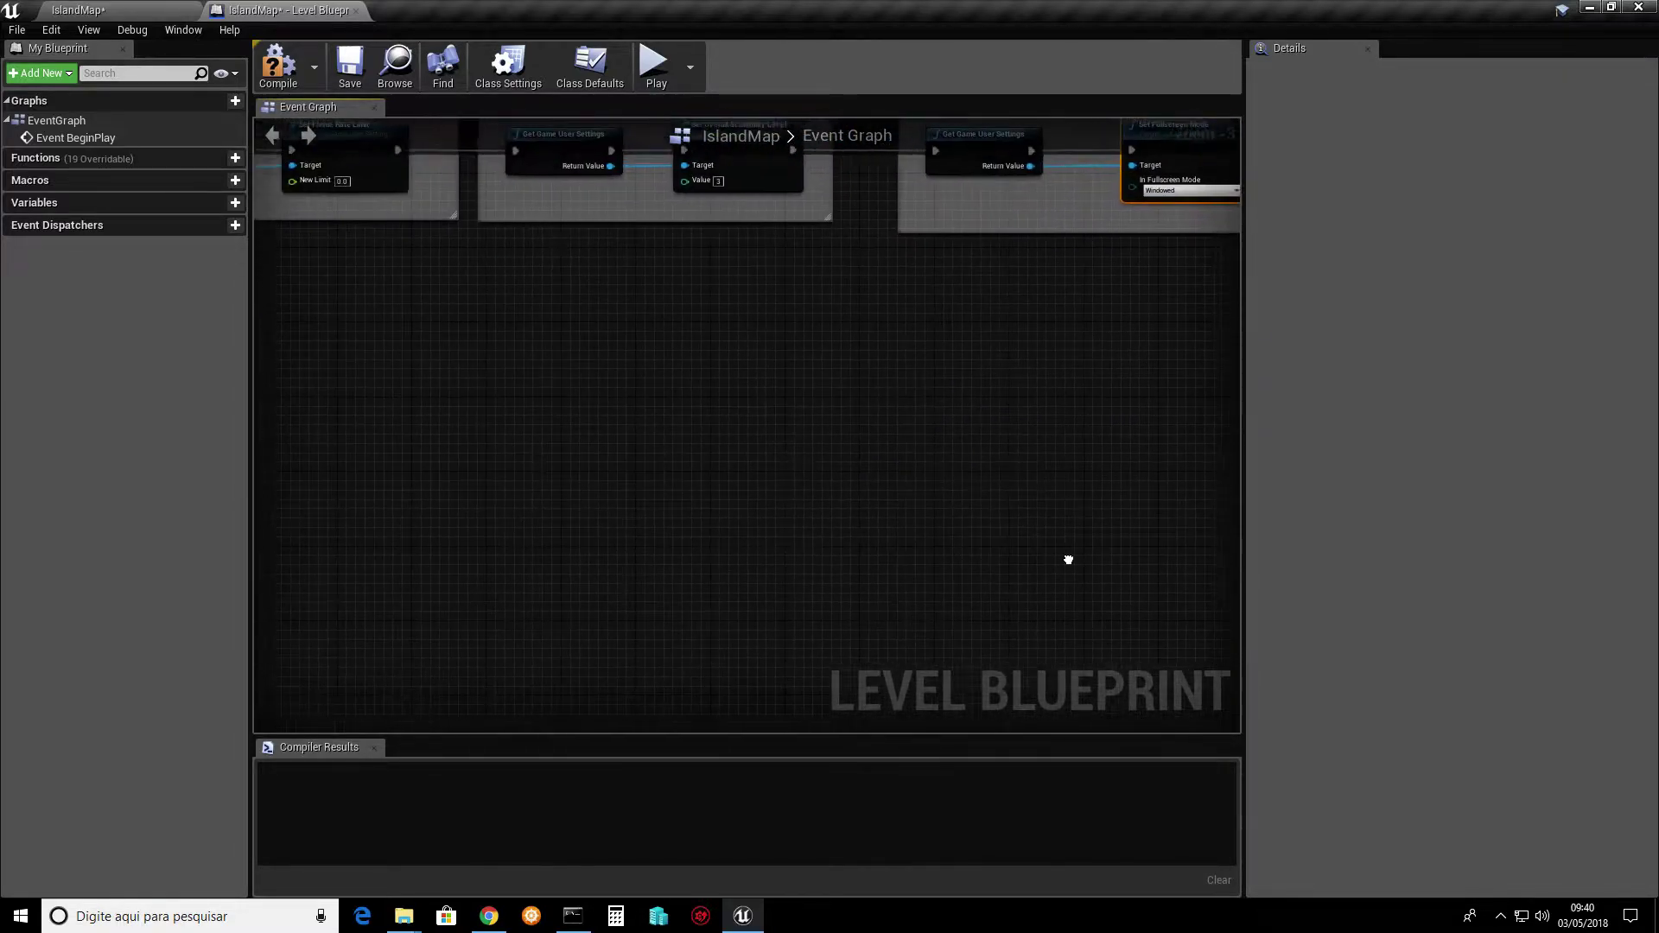
scroll(424, 523, down, 4)
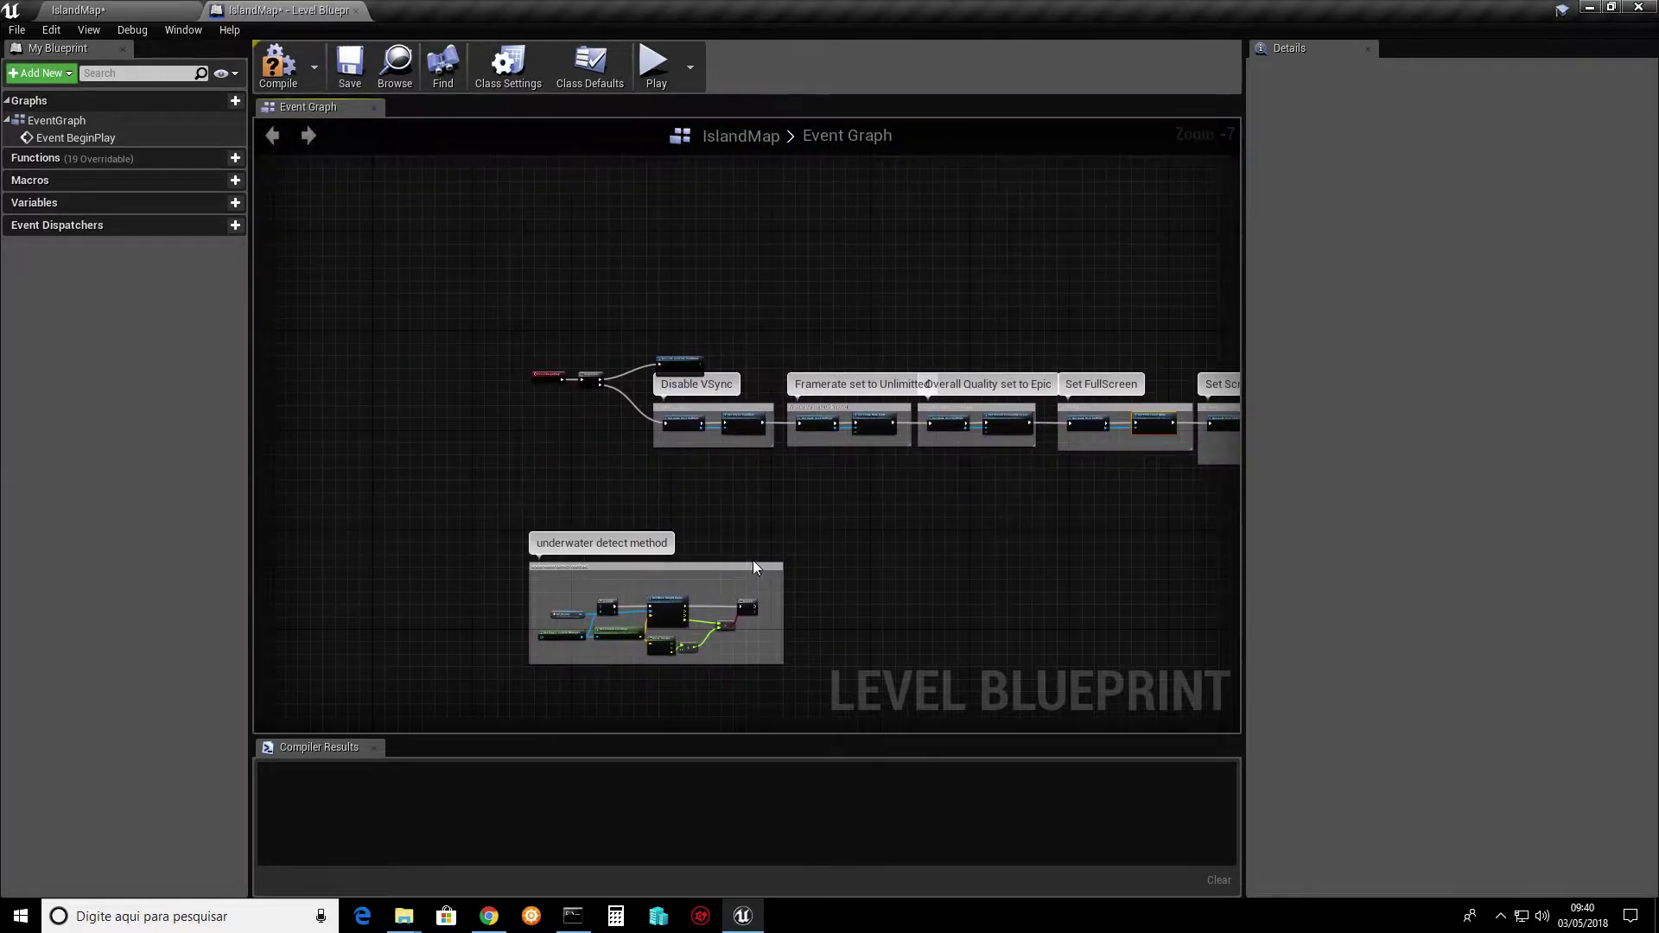
right_drag(593, 519, 460, 598)
scroll(446, 563, up, 4)
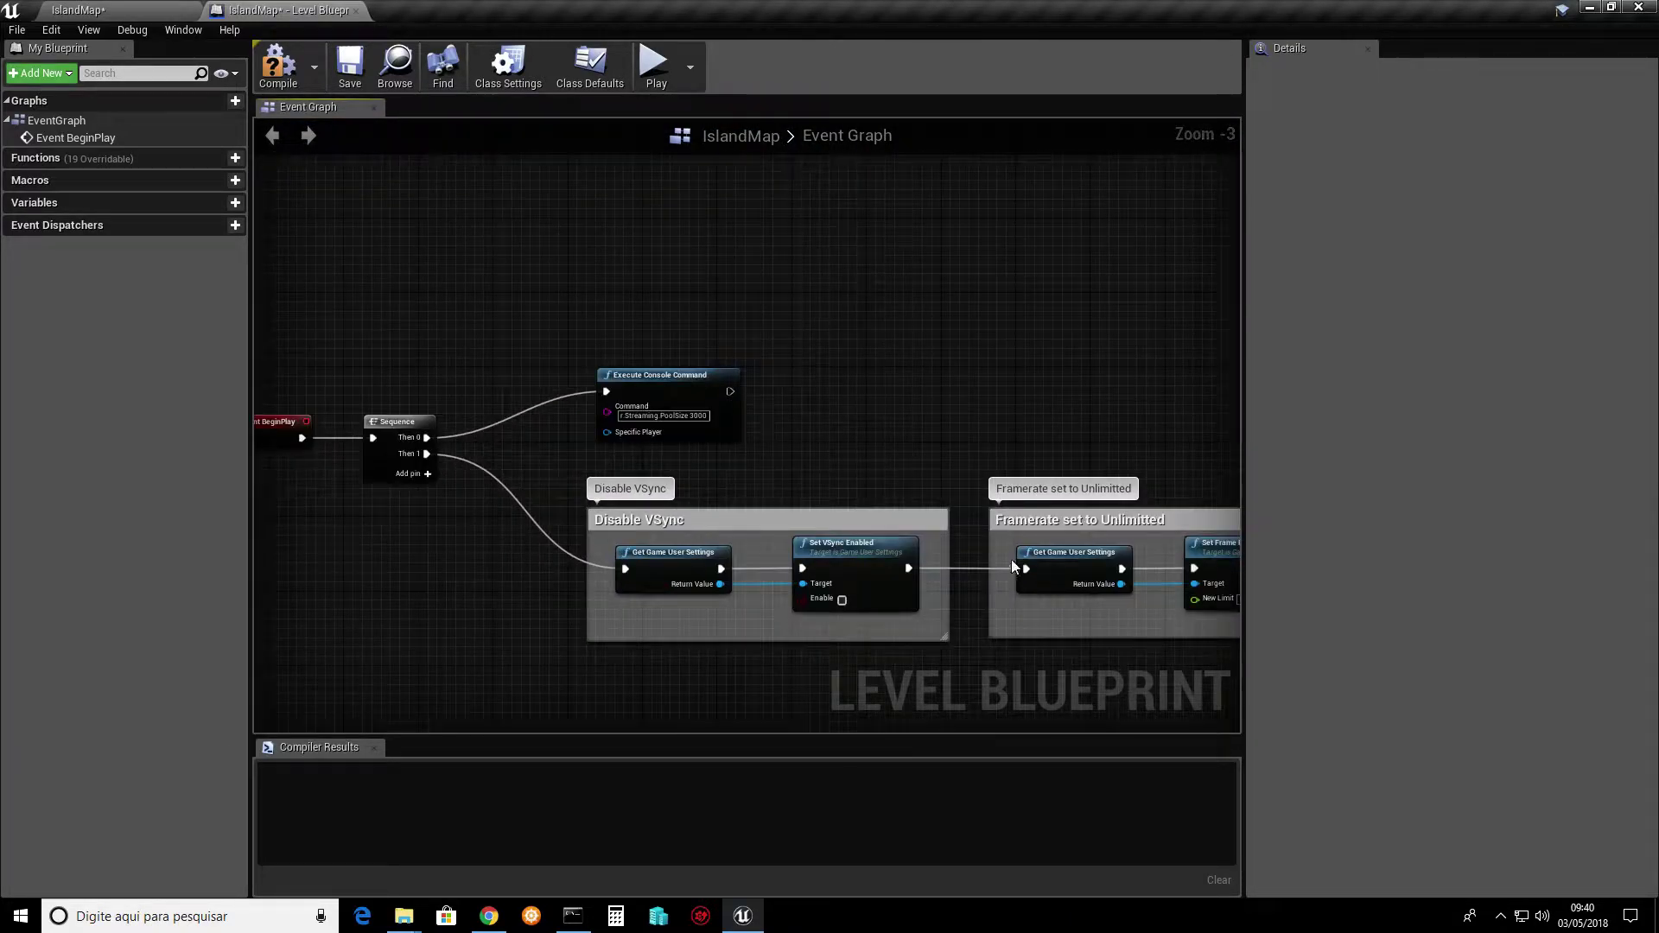
right_drag(749, 453, 638, 422)
scroll(635, 422, up, 2)
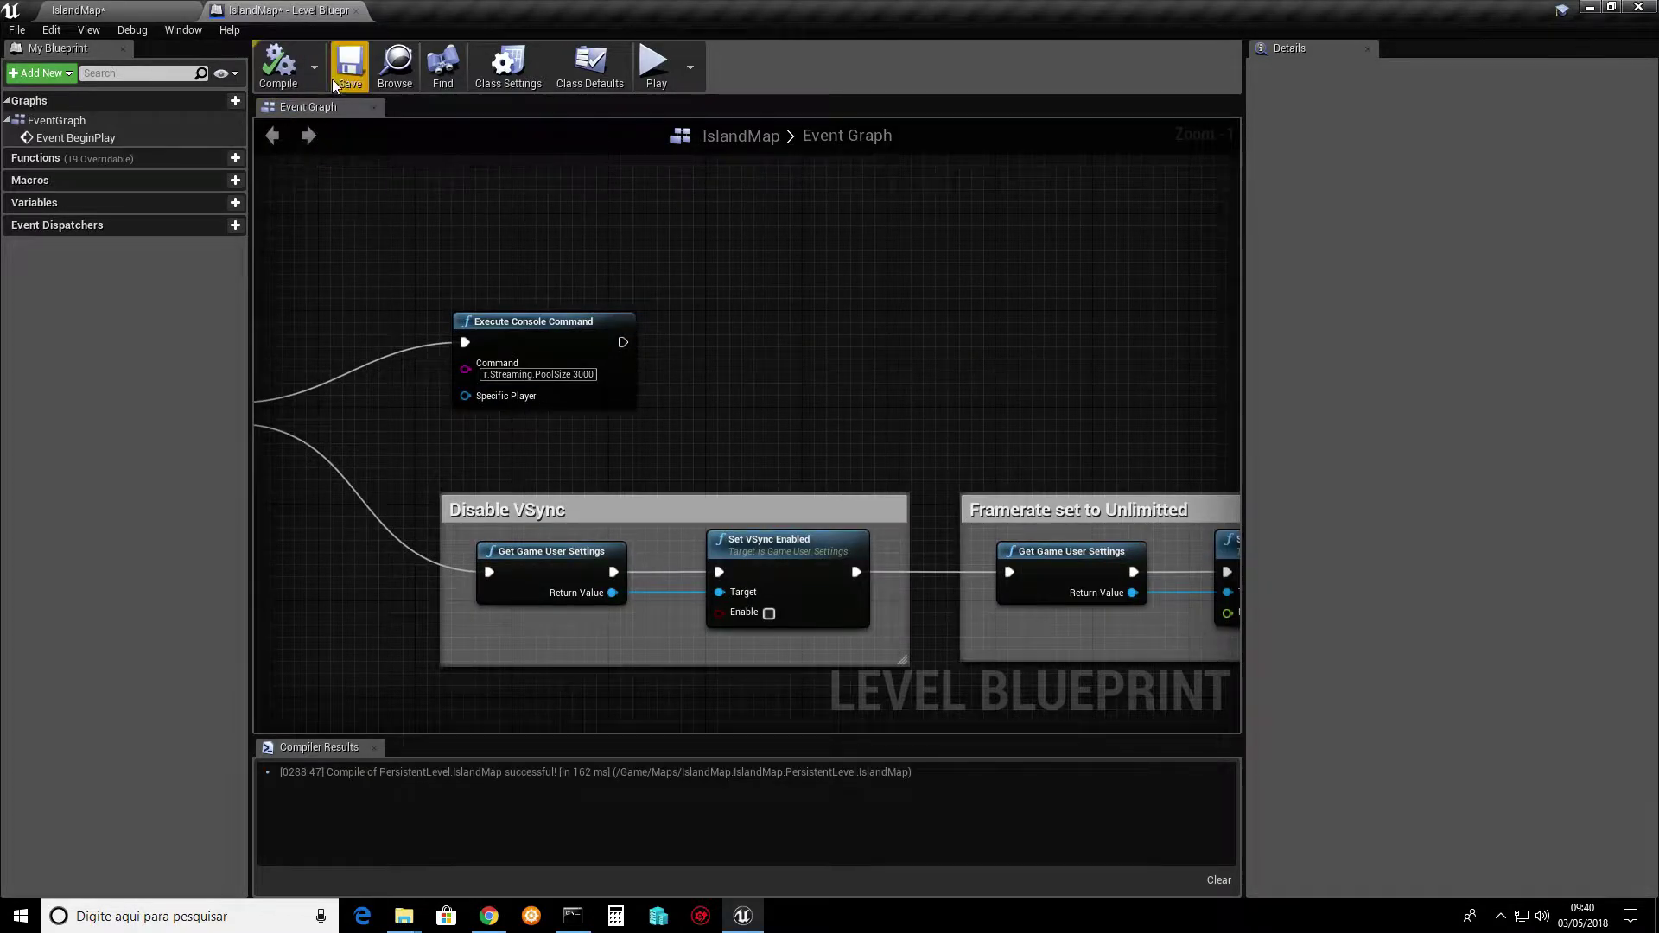
- Save the map, close the Level Blueprint, and package for Windows (64-bit) into the Downloads build folder
click(345, 58)
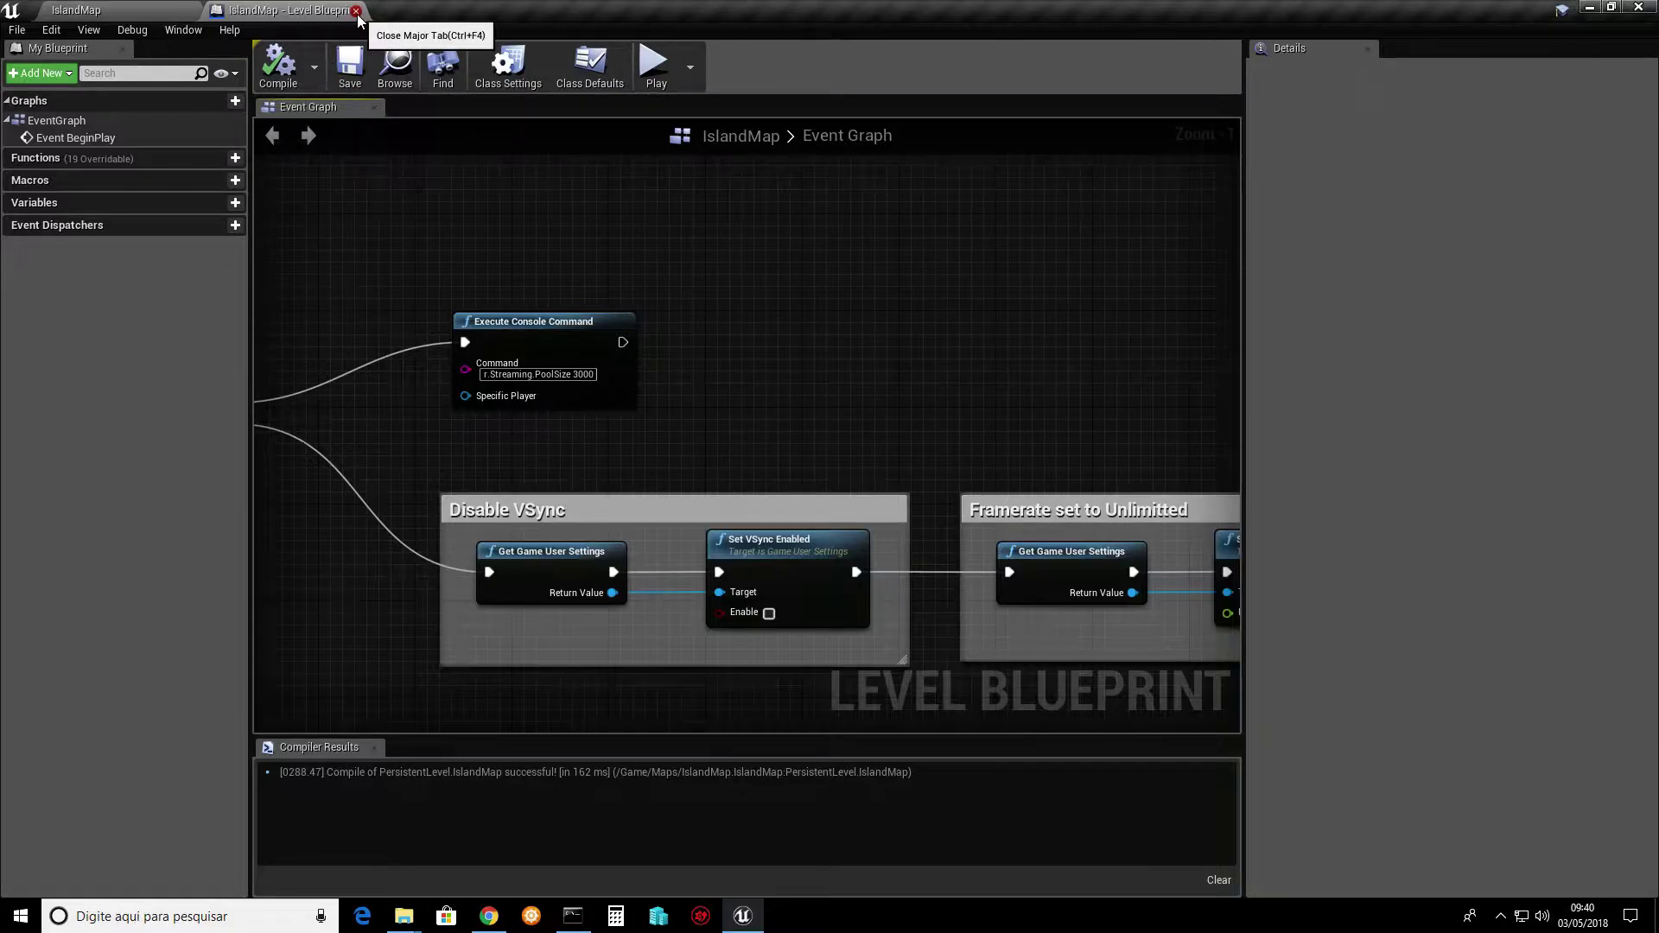
click(356, 11)
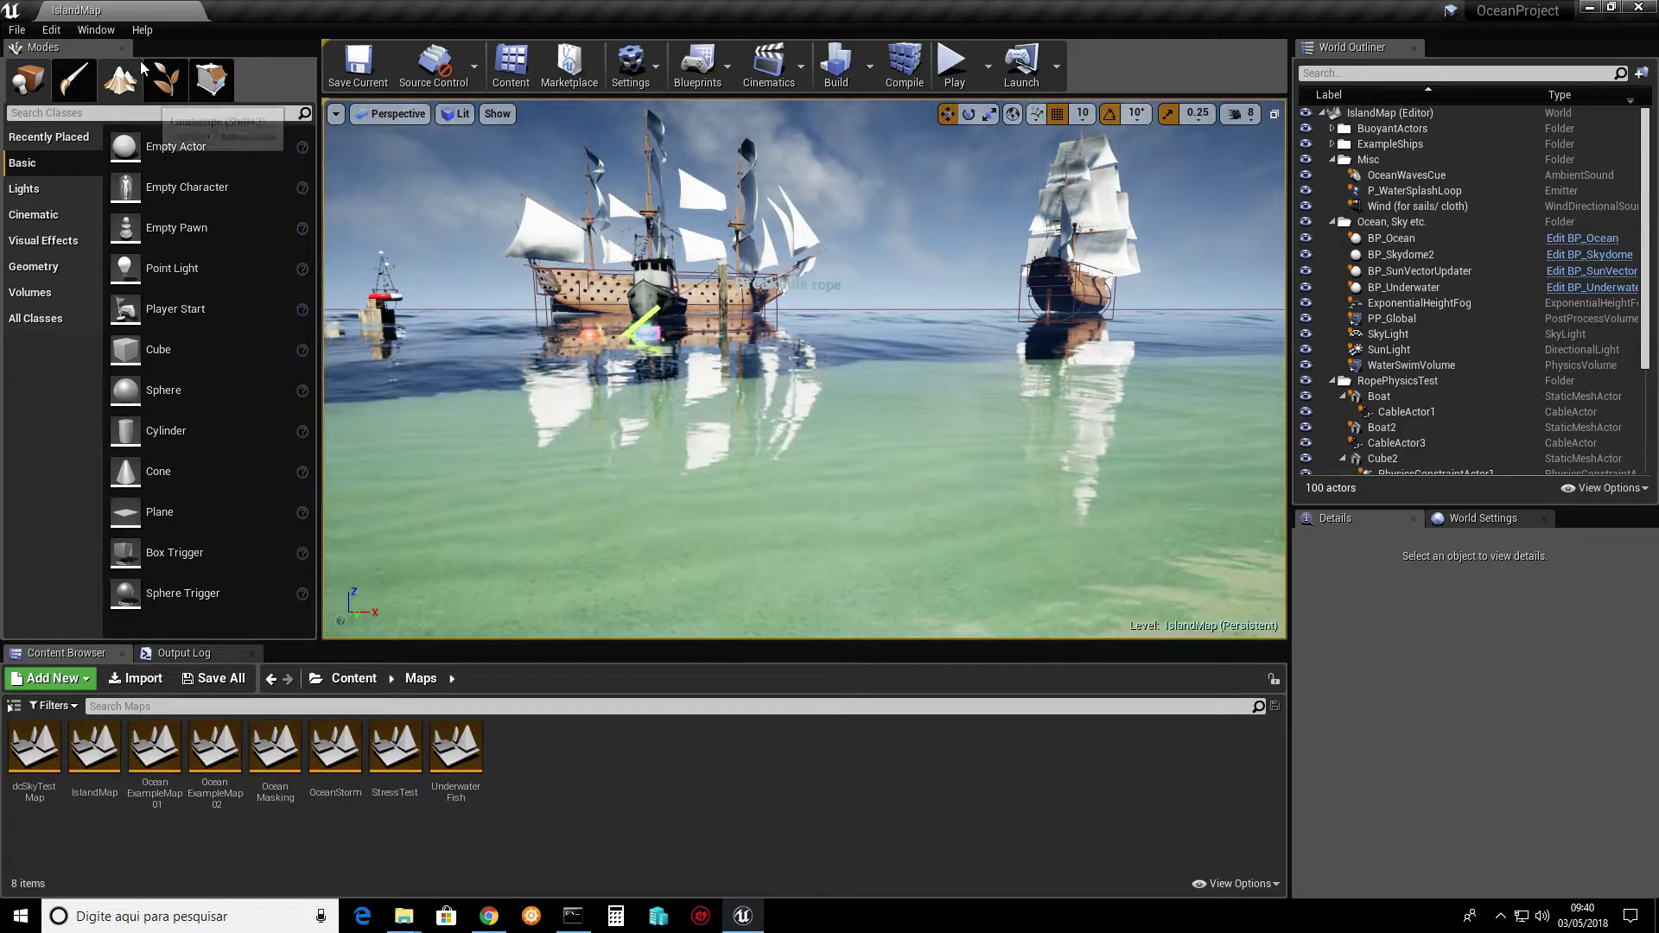
click(19, 31)
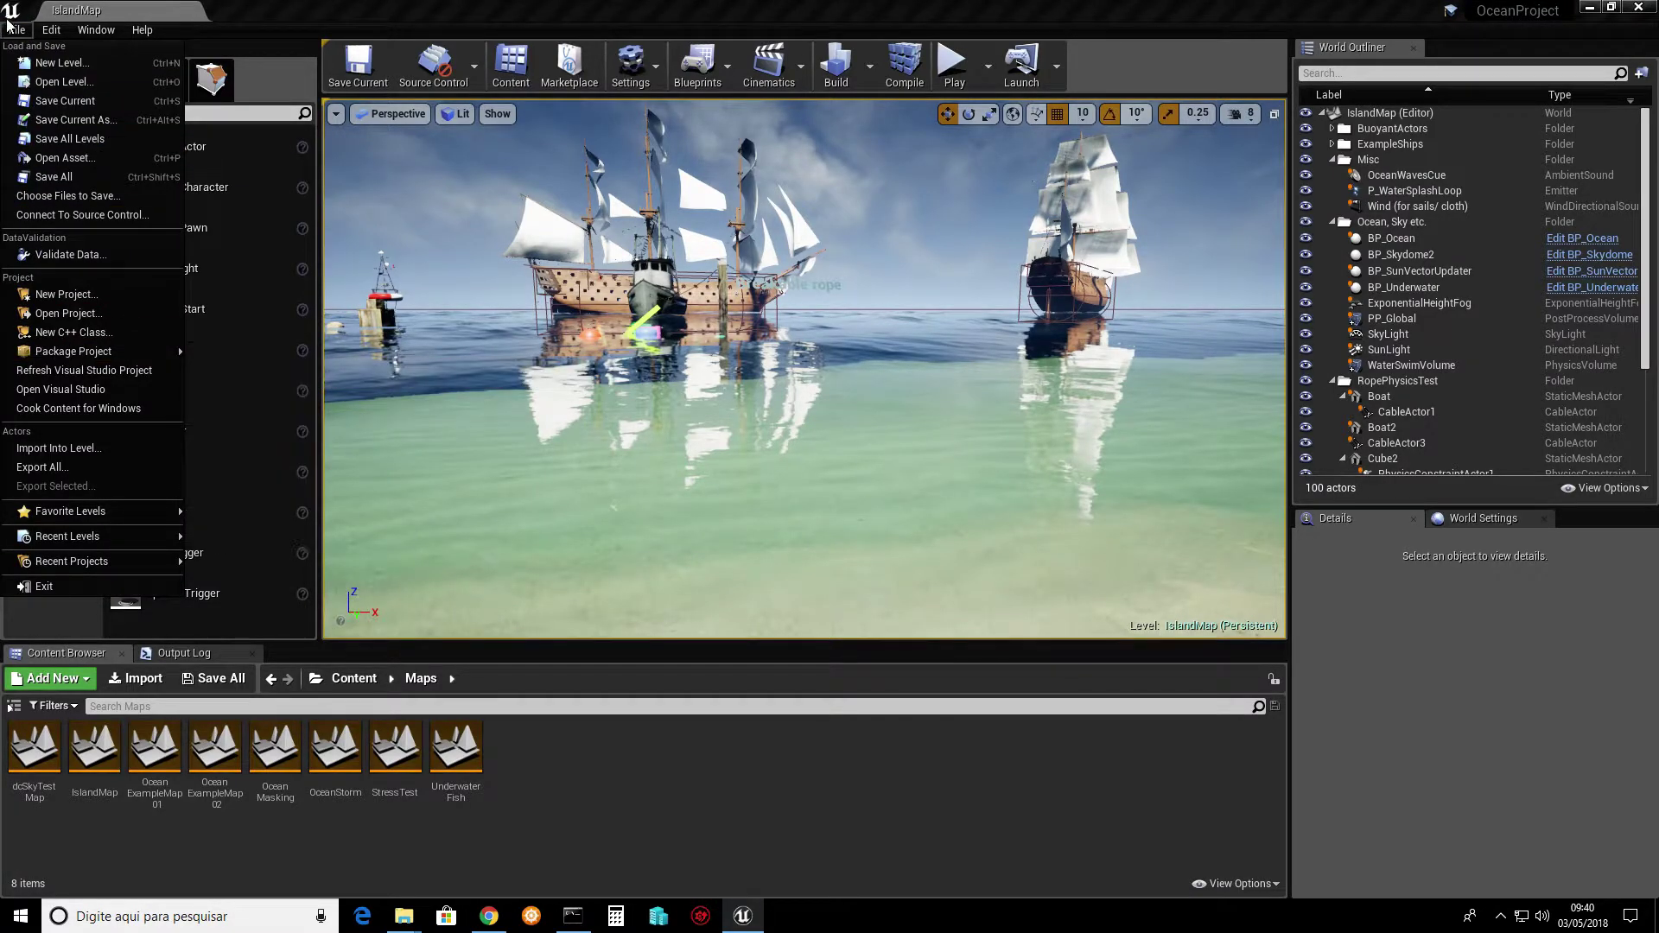
mouse_move(64, 353)
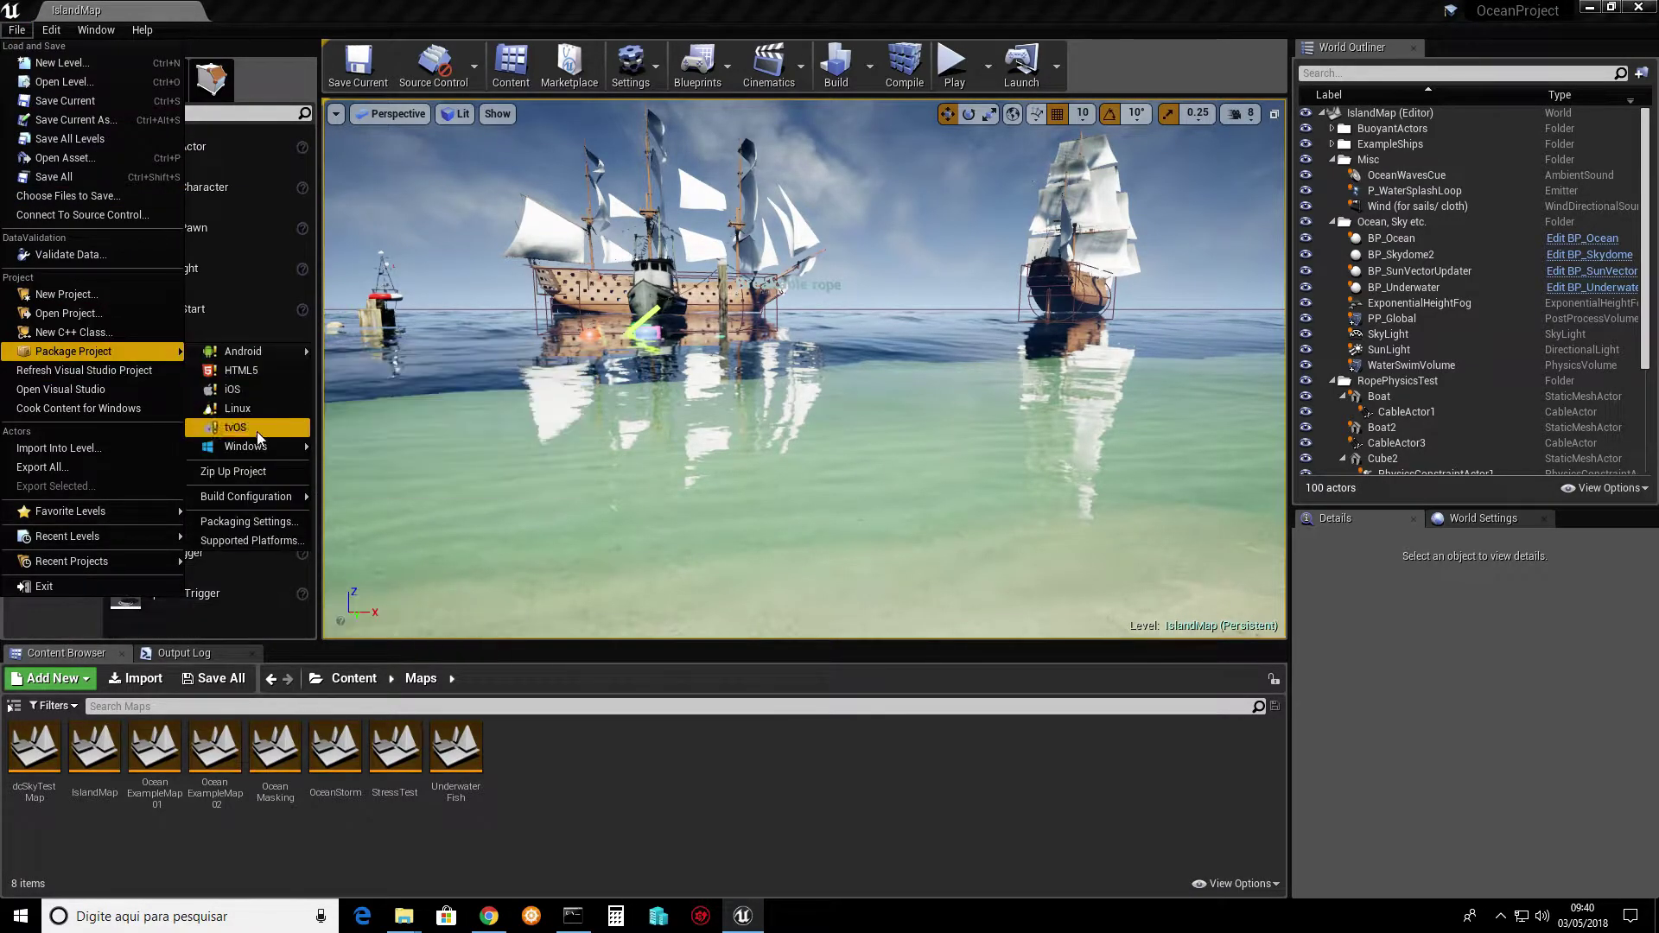
mouse_move(251, 447)
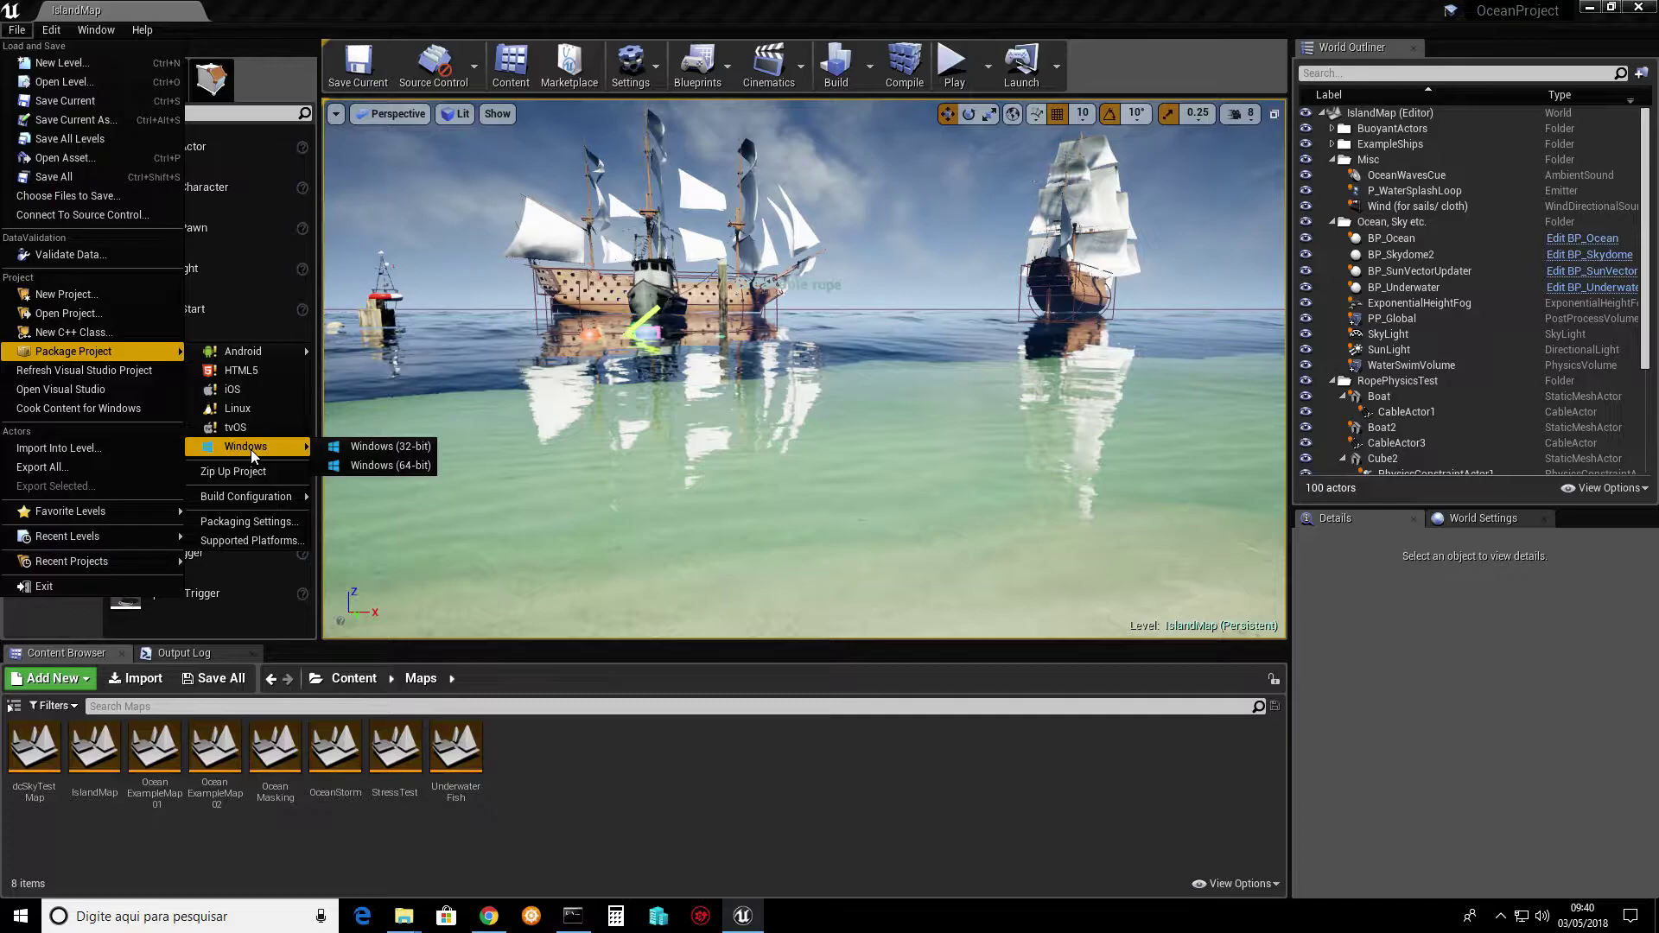
click(372, 465)
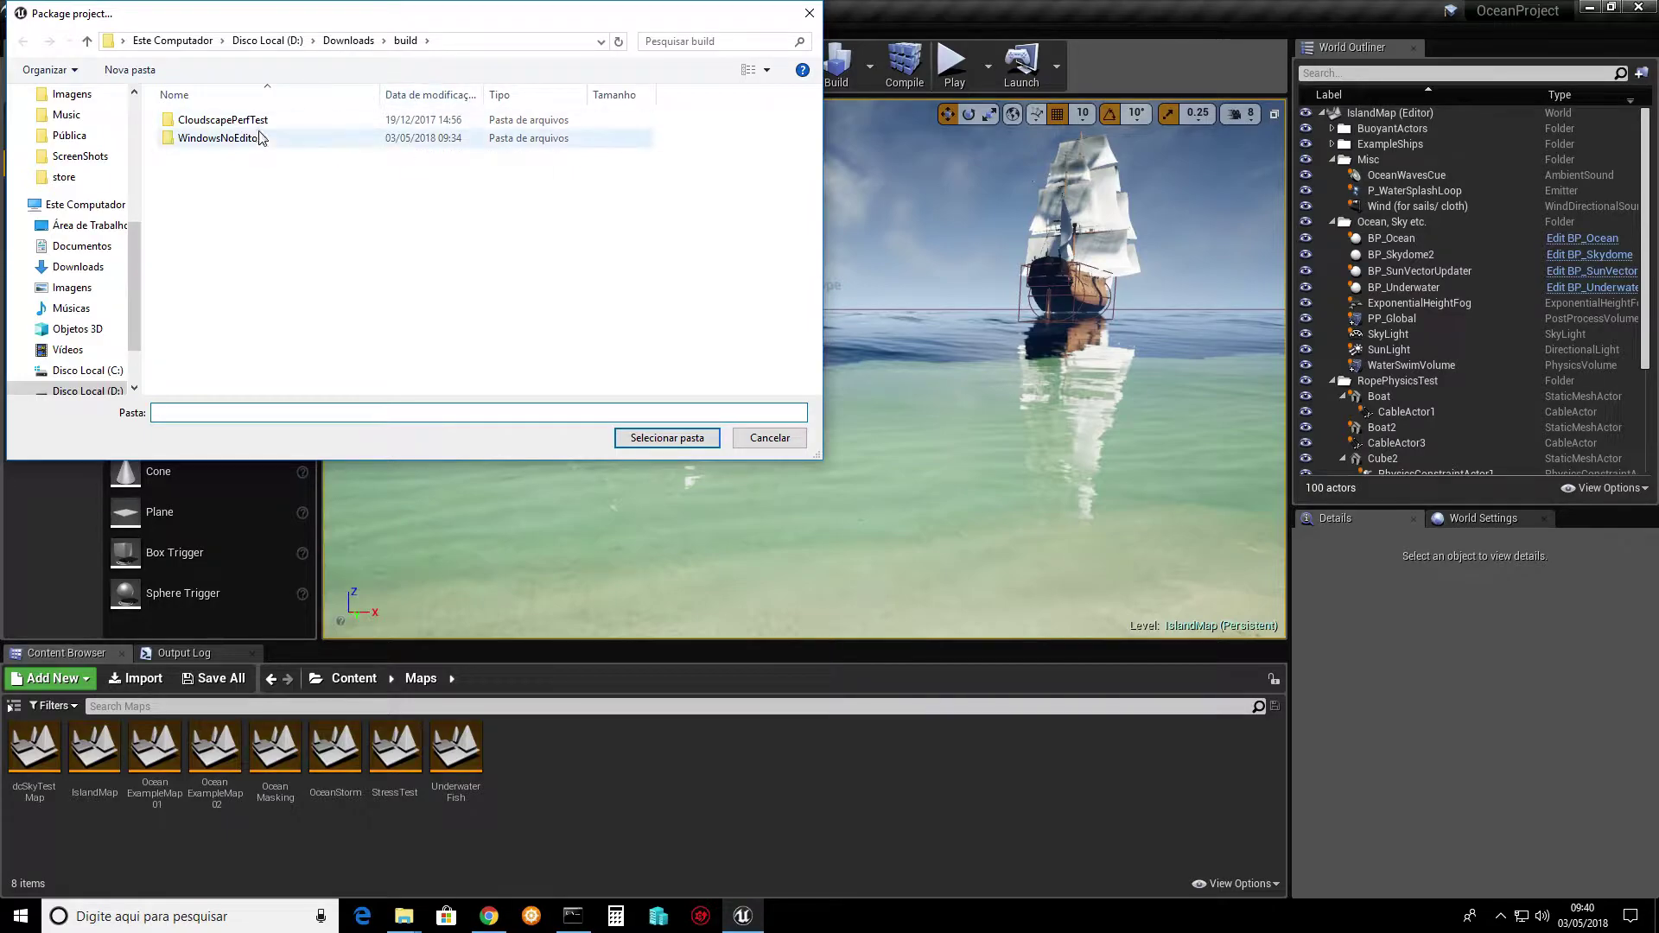
click(638, 440)
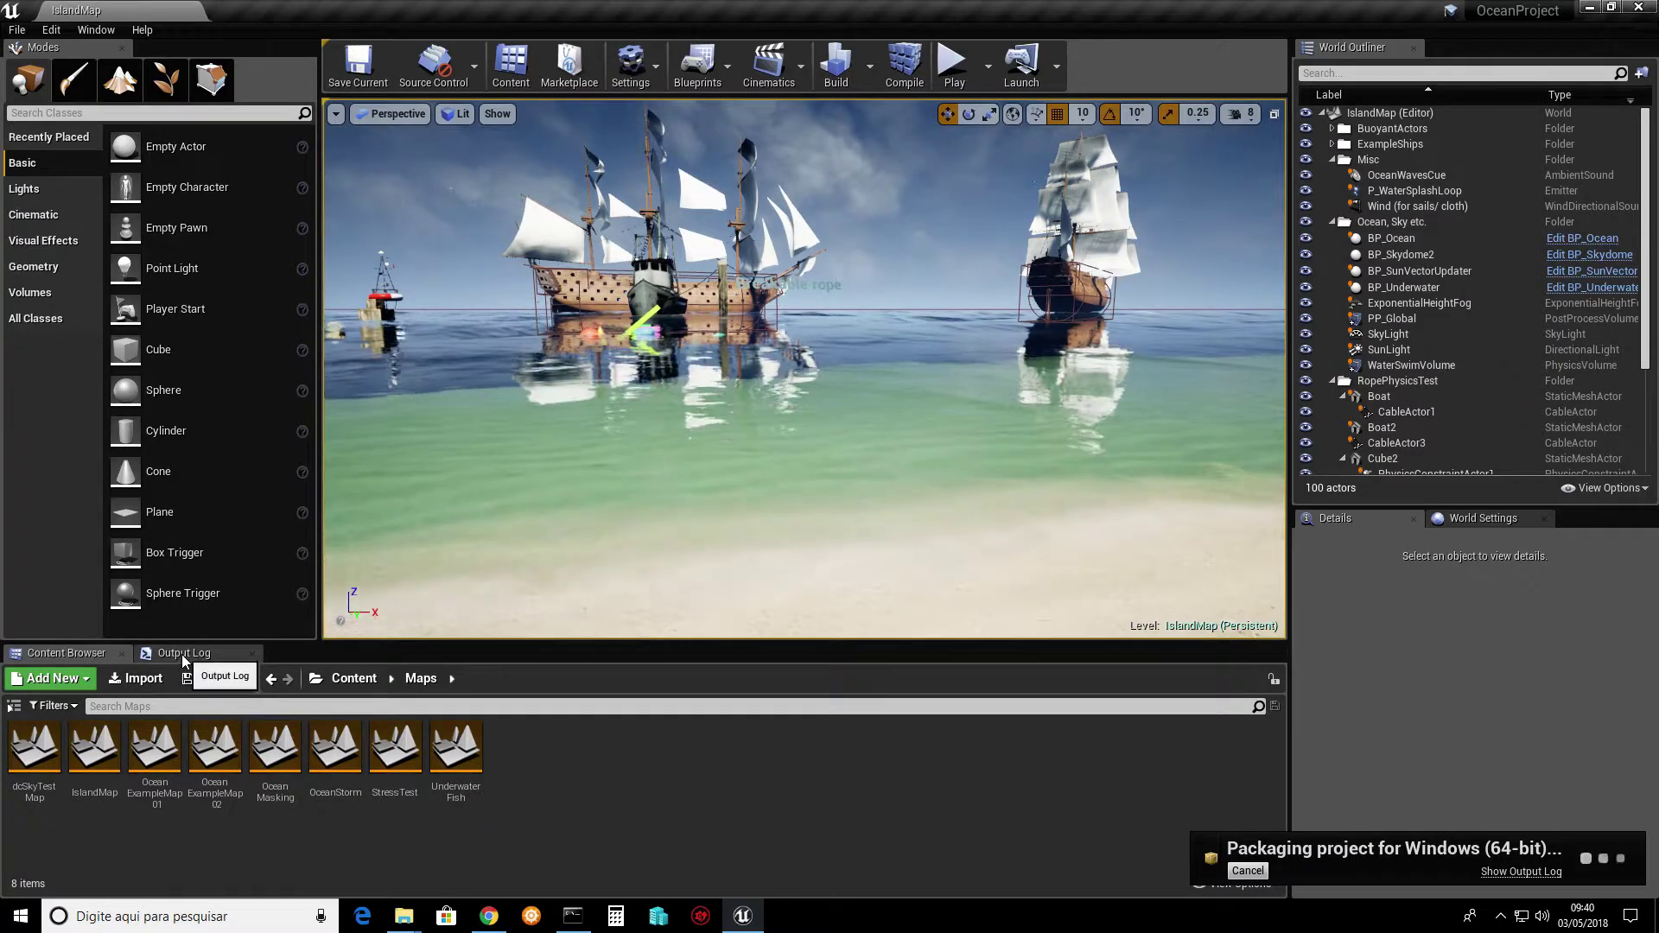
- Show the Output Log to follow the Windows 64-bit packaging progress
click(206, 655)
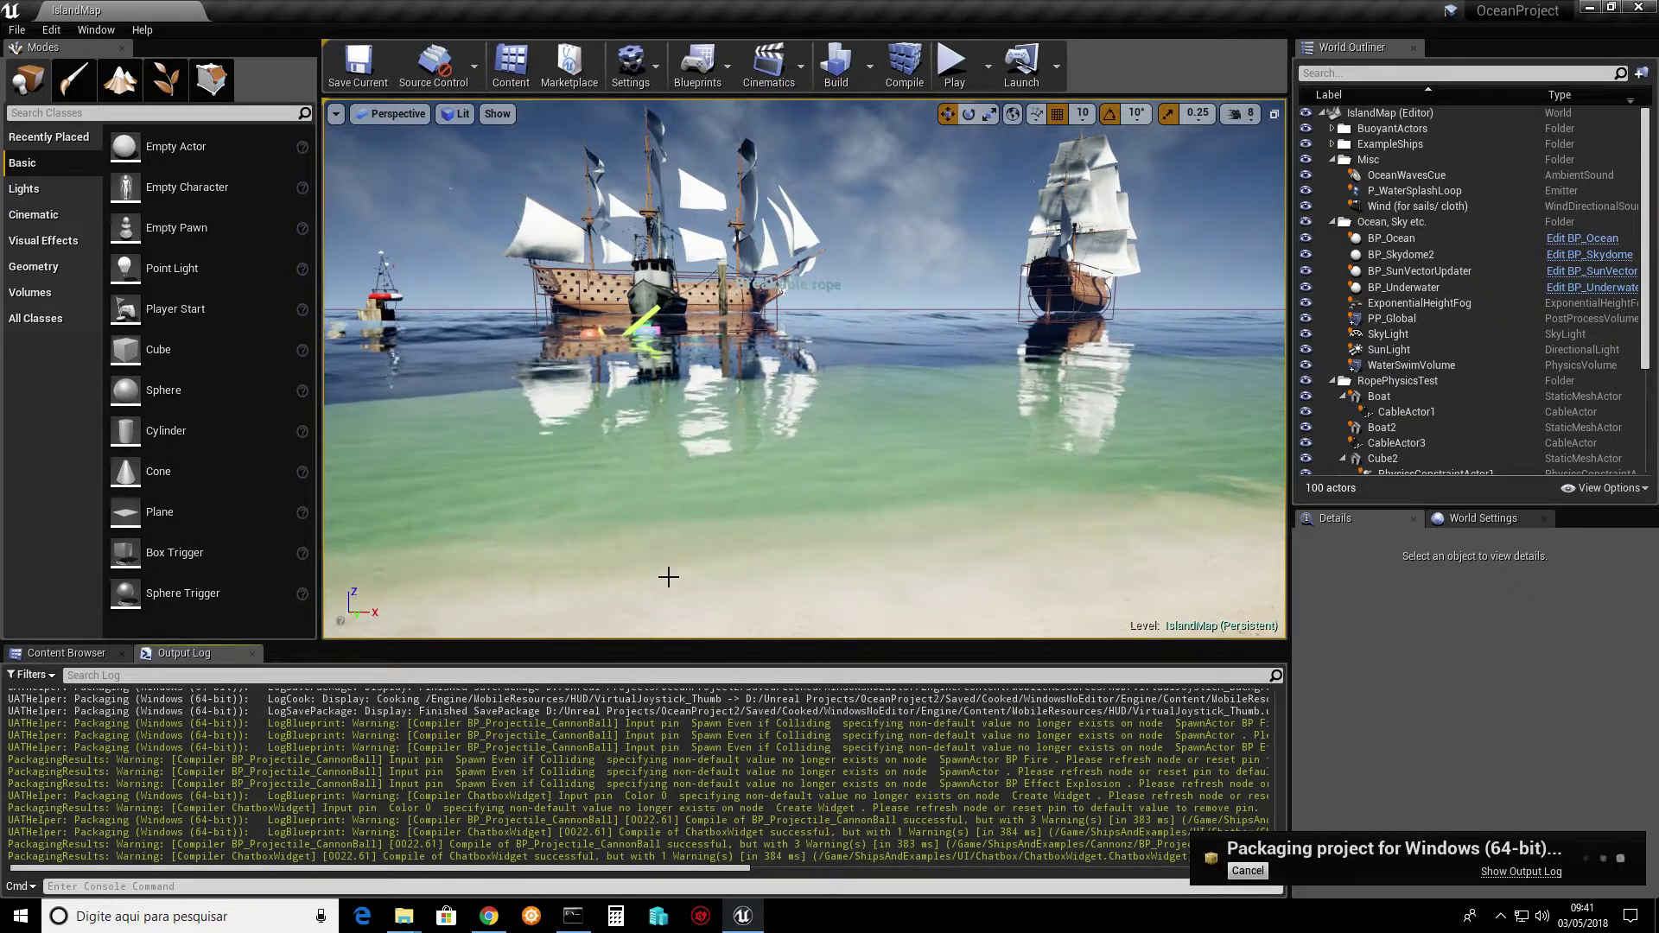
right_drag(678, 560, 605, 596)
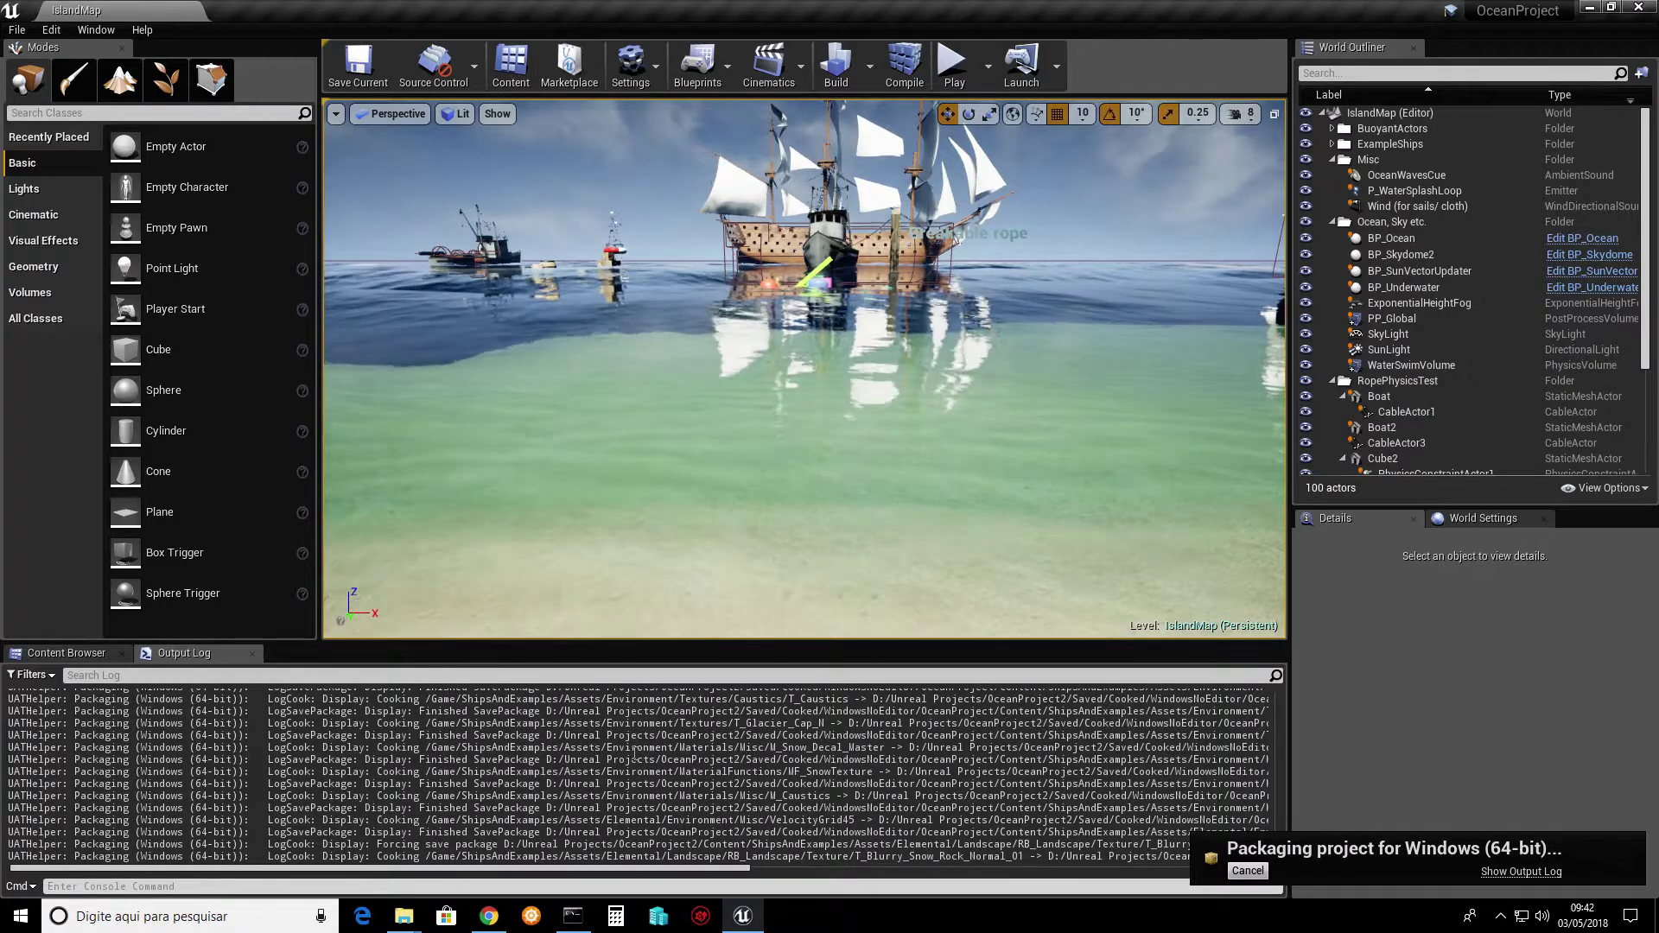
mouse_move(406, 916)
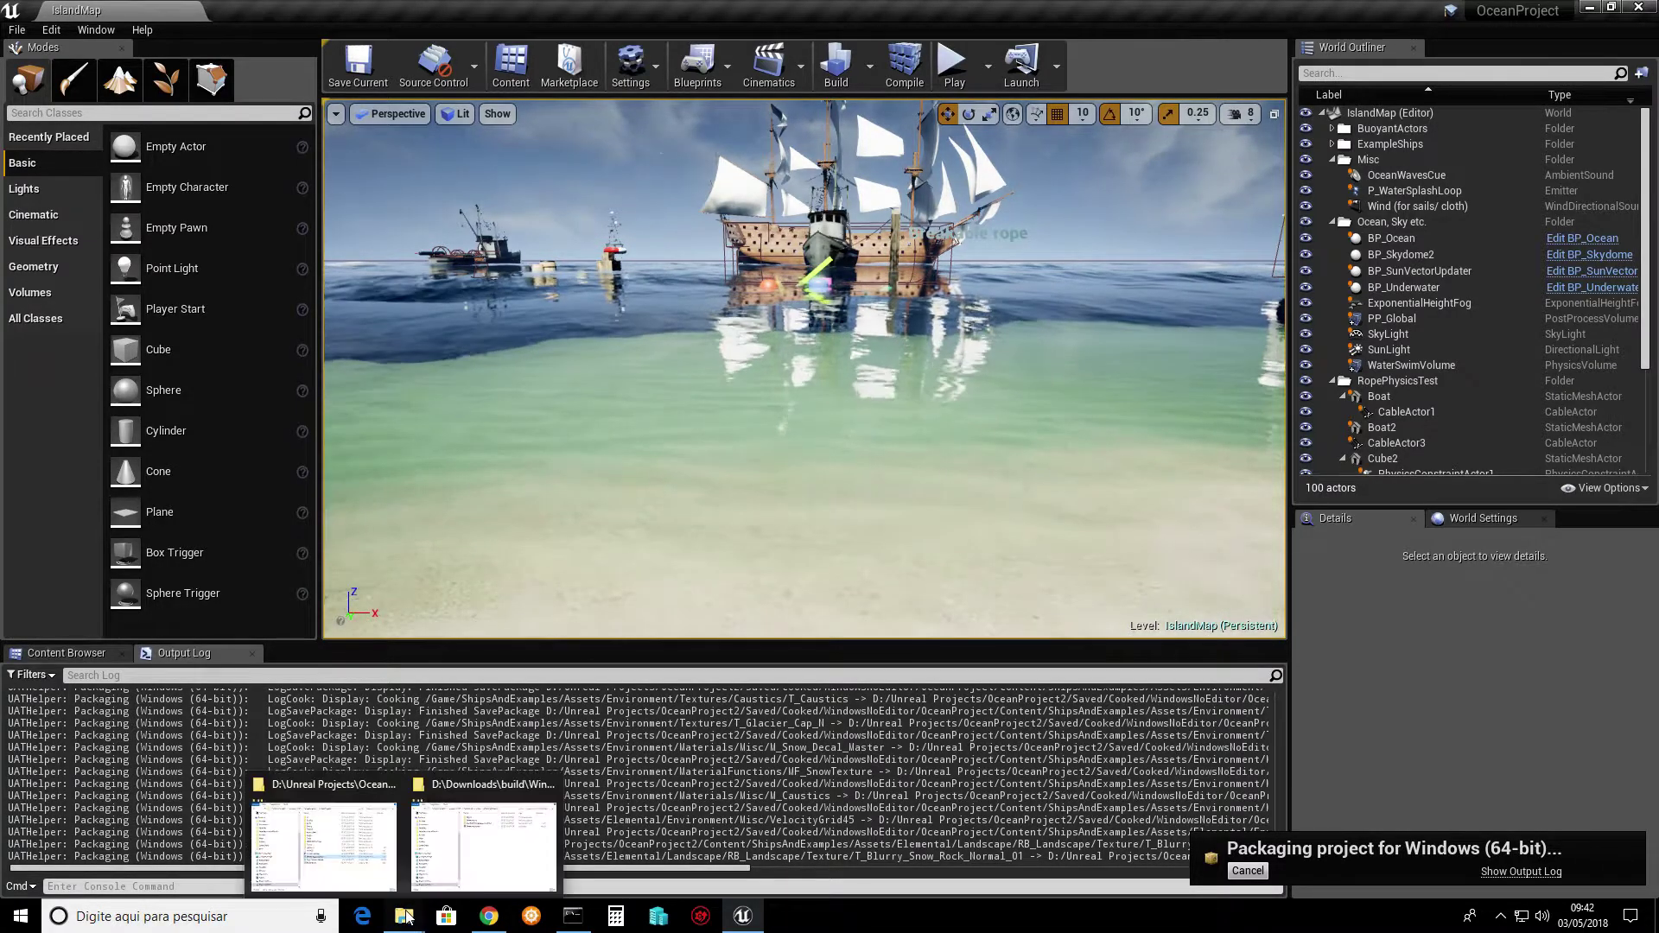
mouse_move(561, 917)
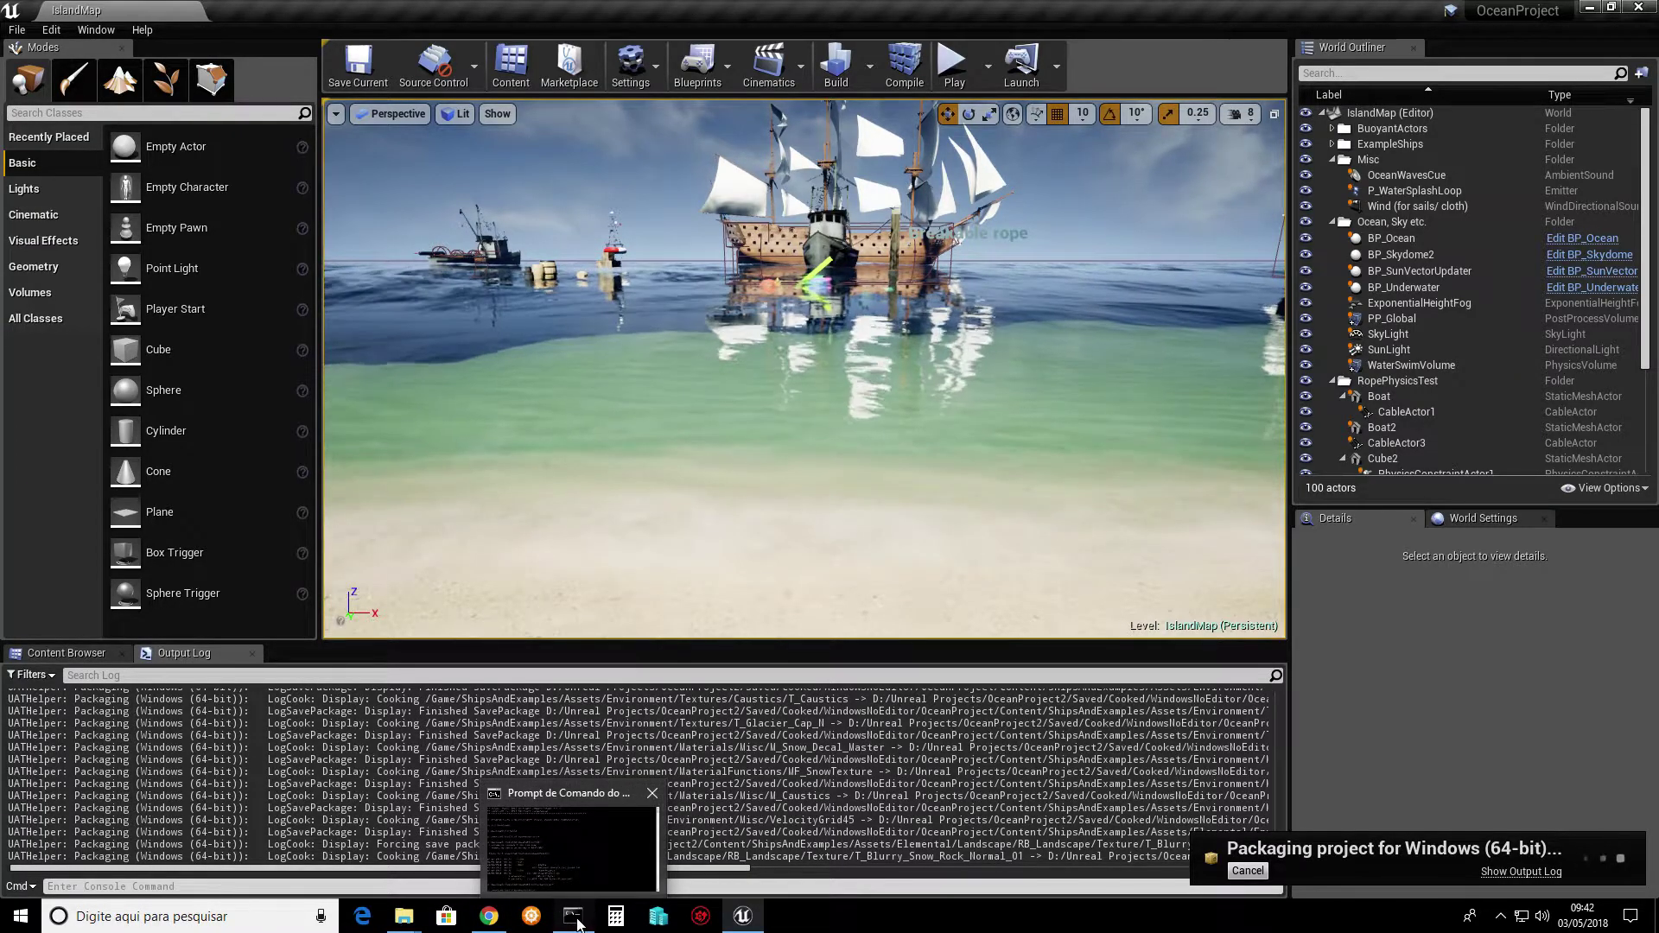
- Bring the Developer Command Prompt forward, move it up-left, and switch to the WindowsNoEditor Explorer window
click(592, 829)
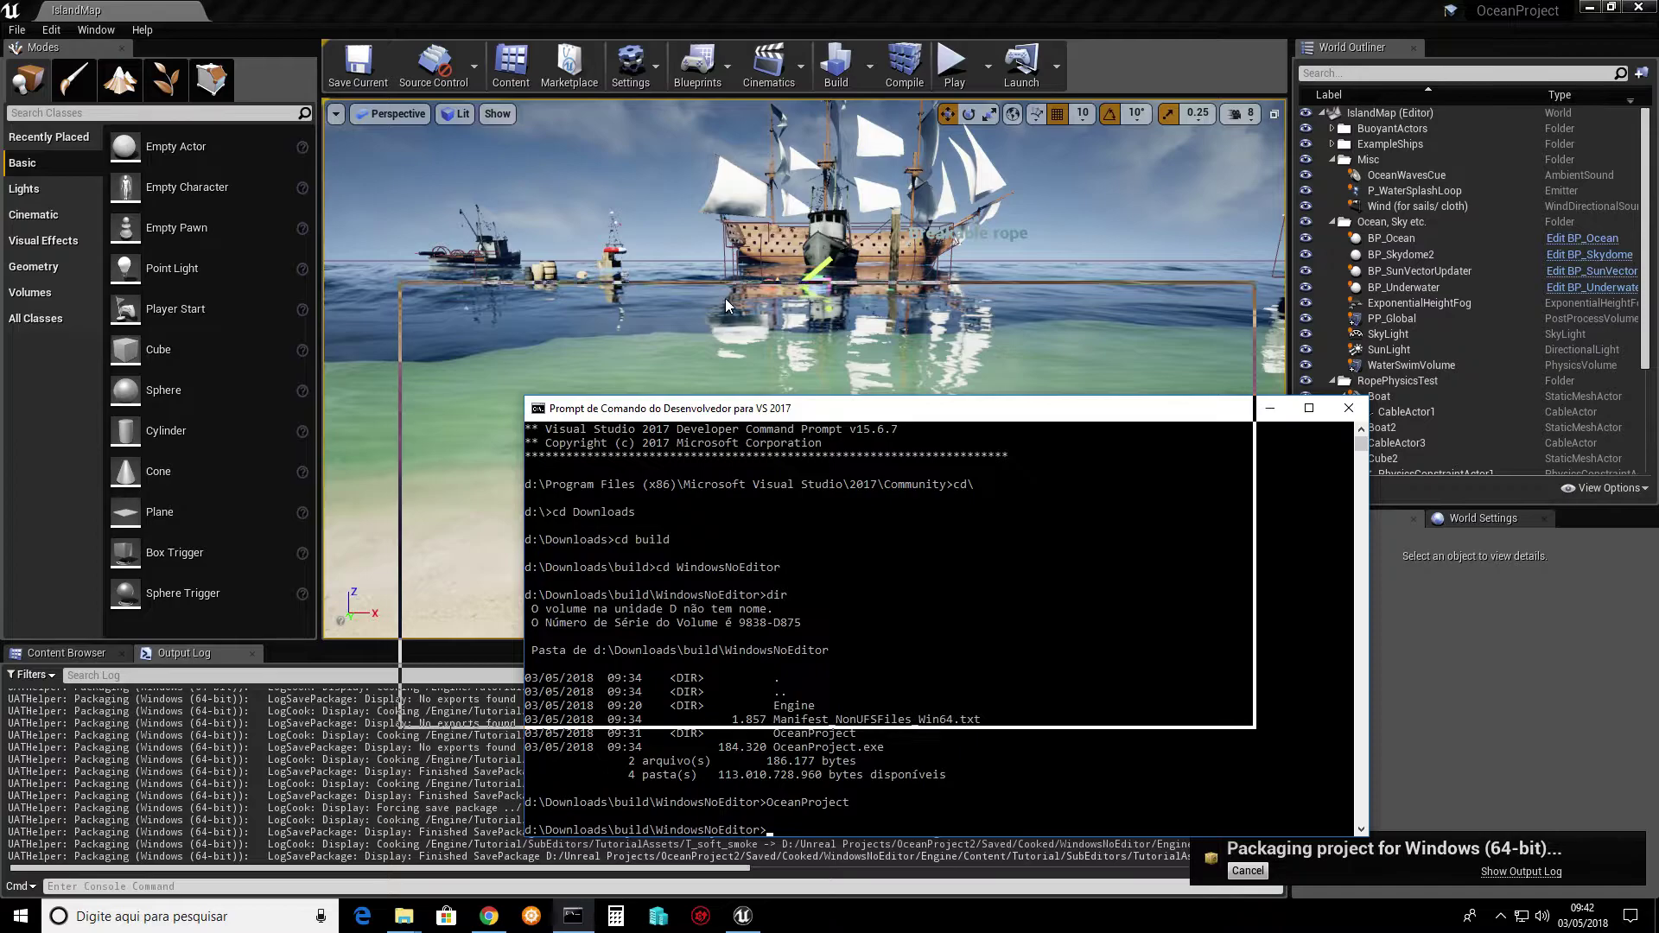
drag(846, 416, 734, 298)
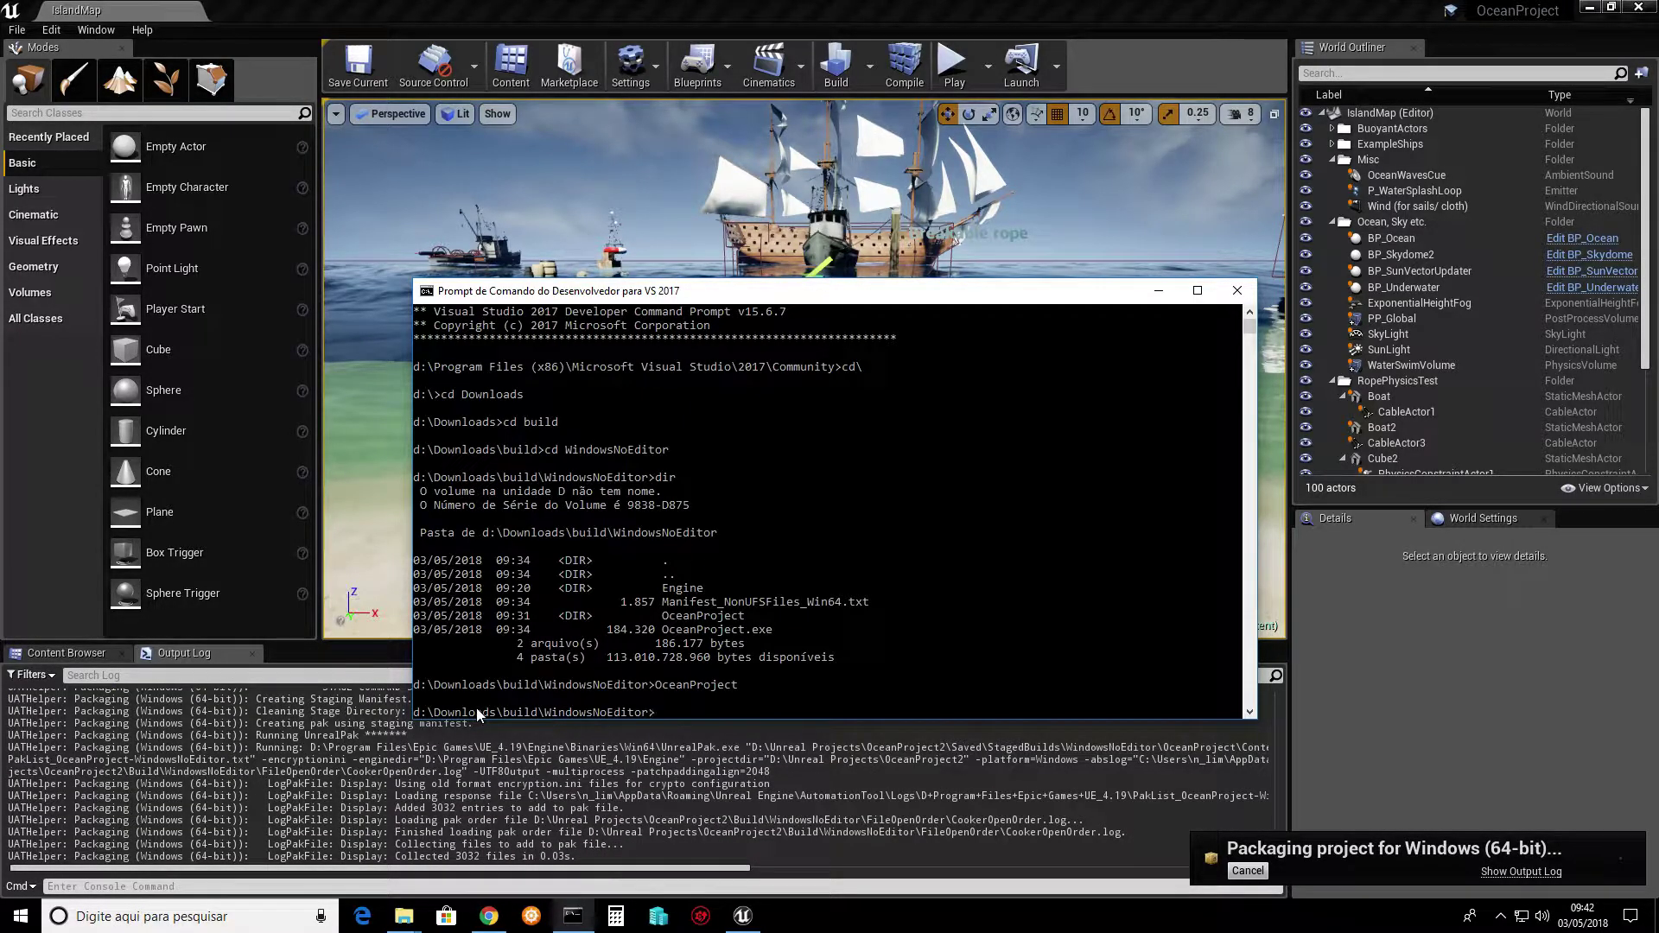
mouse_move(403, 926)
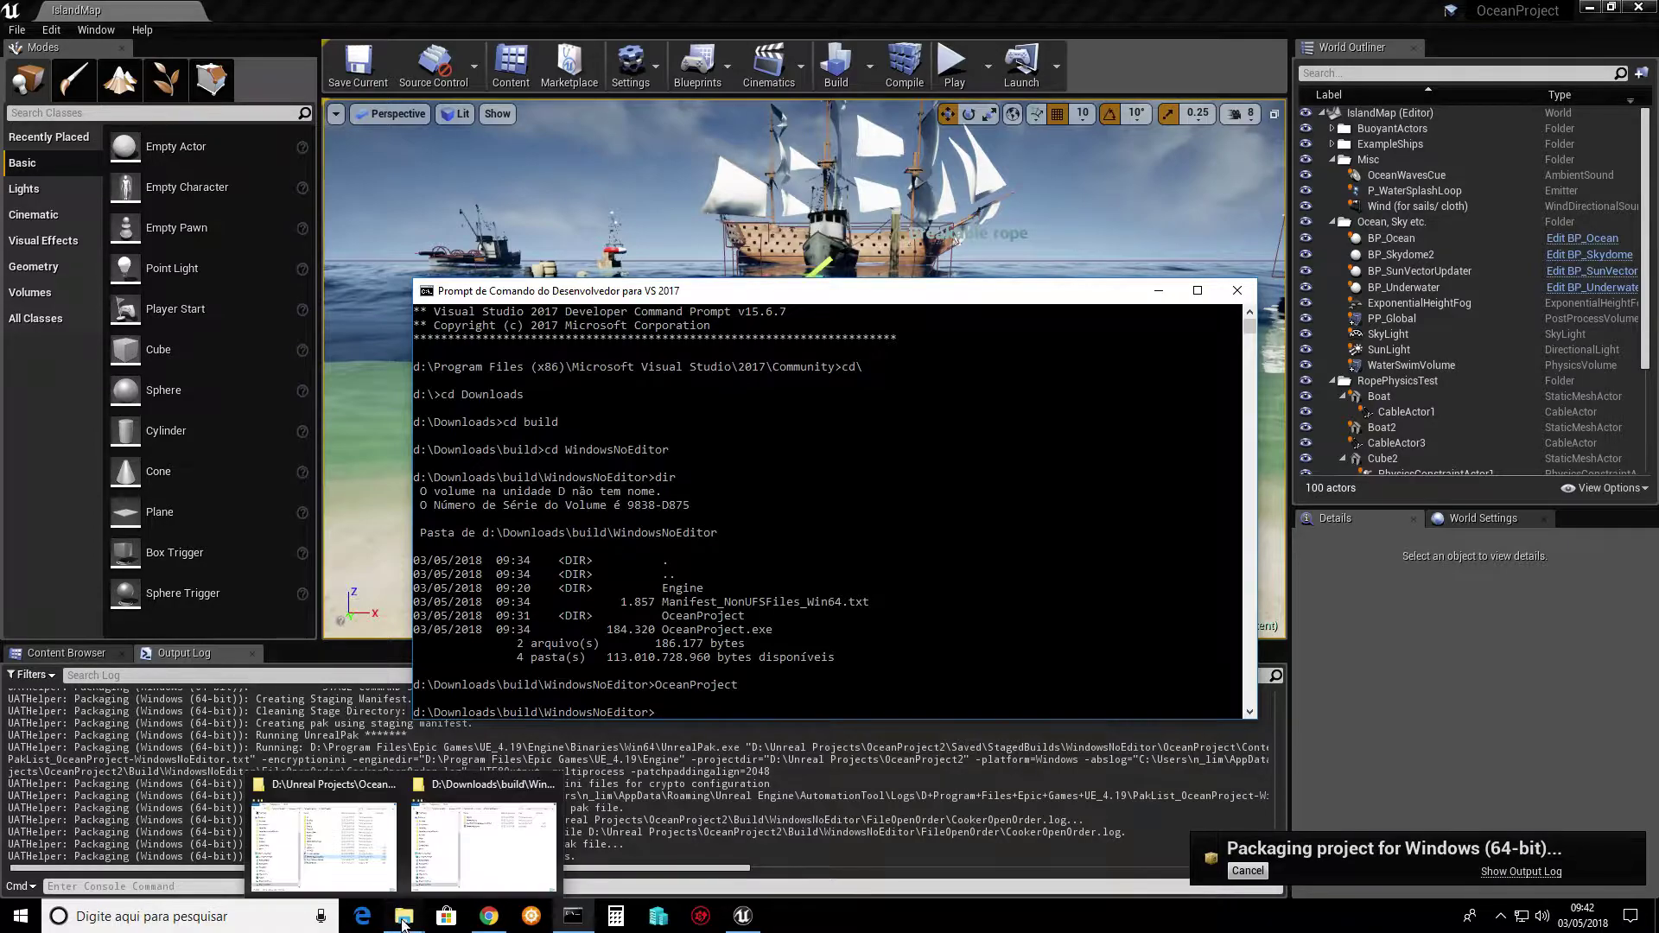
click(433, 866)
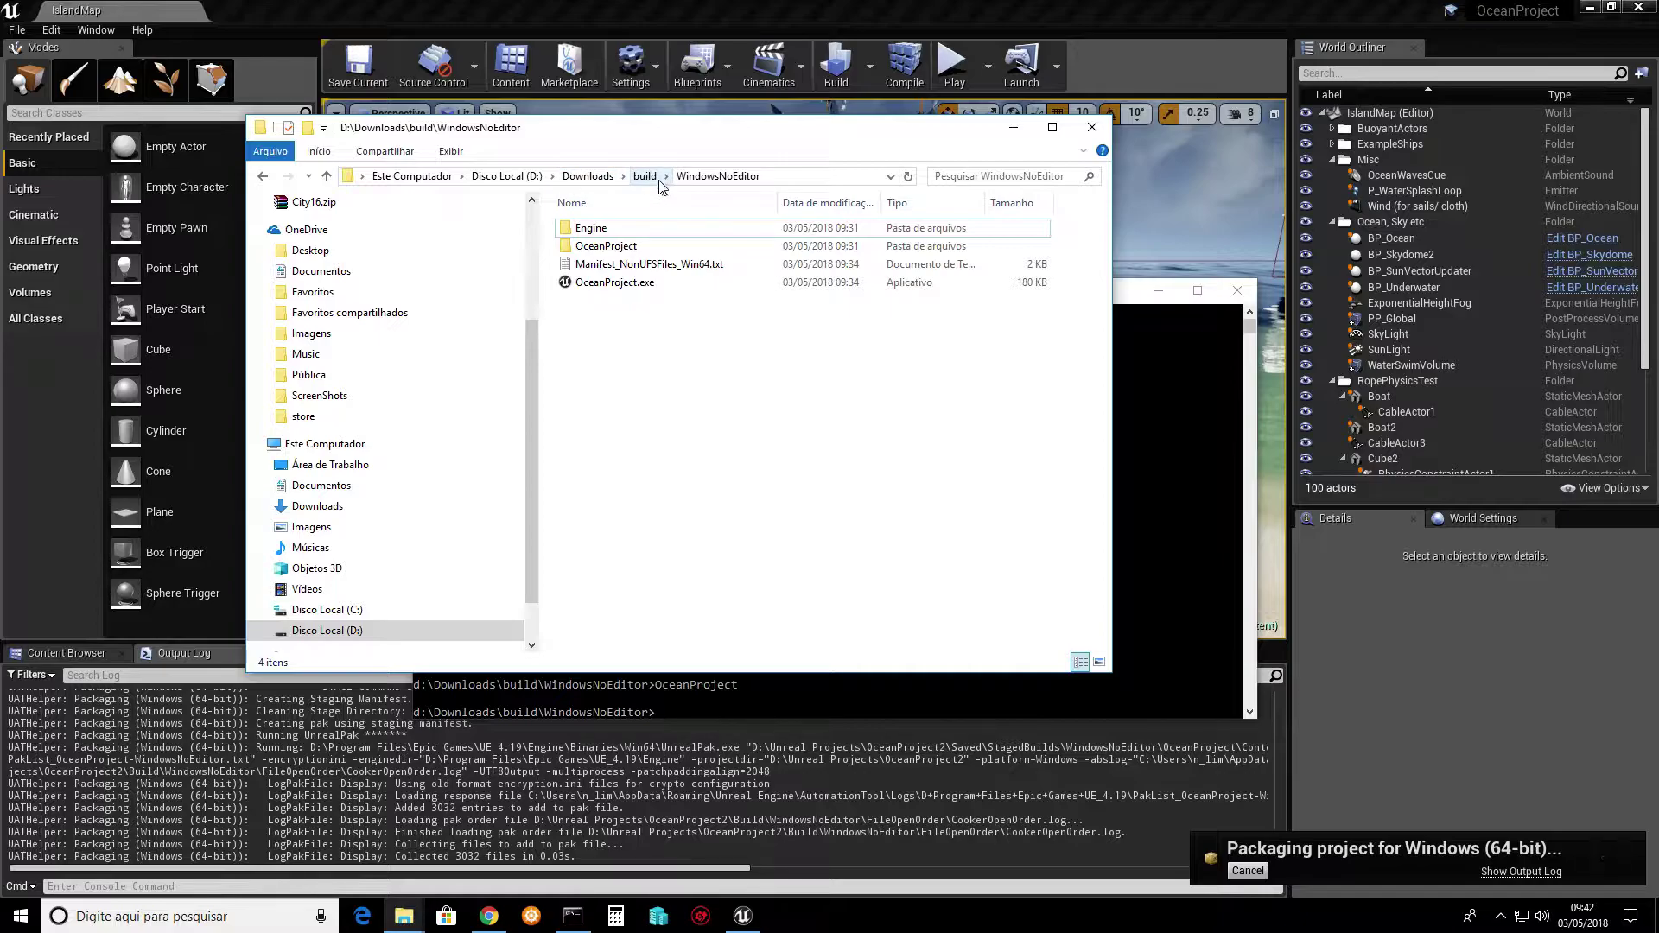
- Go up to build and into WindowsNoEditor to check OceanProject.exe, then return to the Unreal editor
click(644, 176)
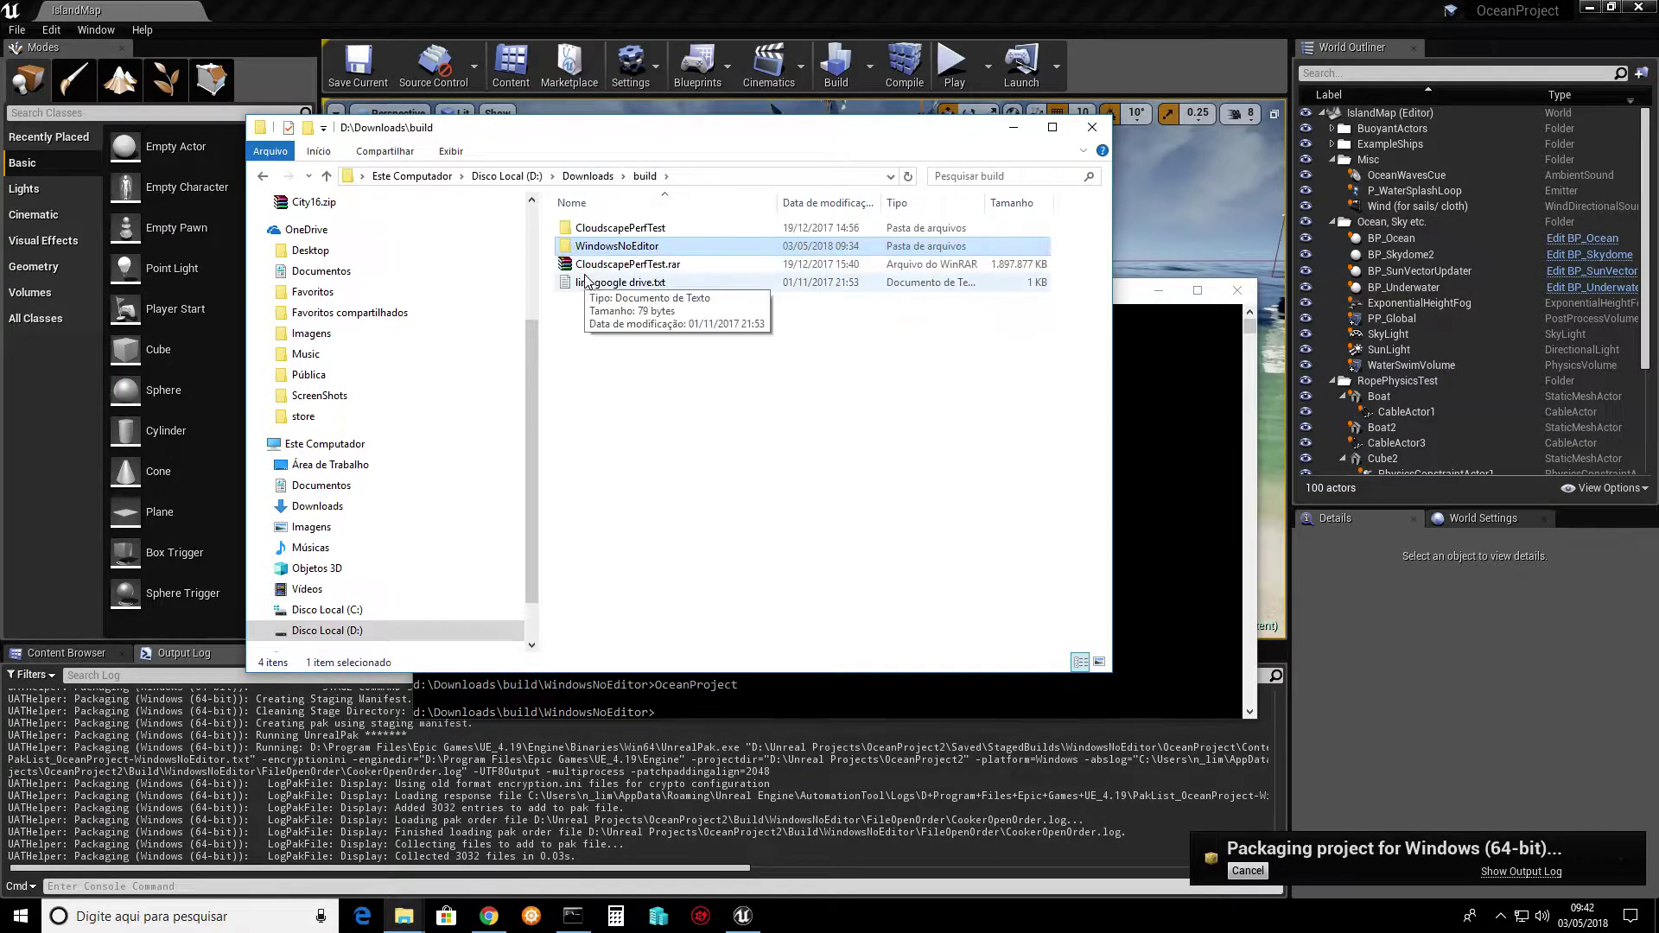
mouse_move(582, 253)
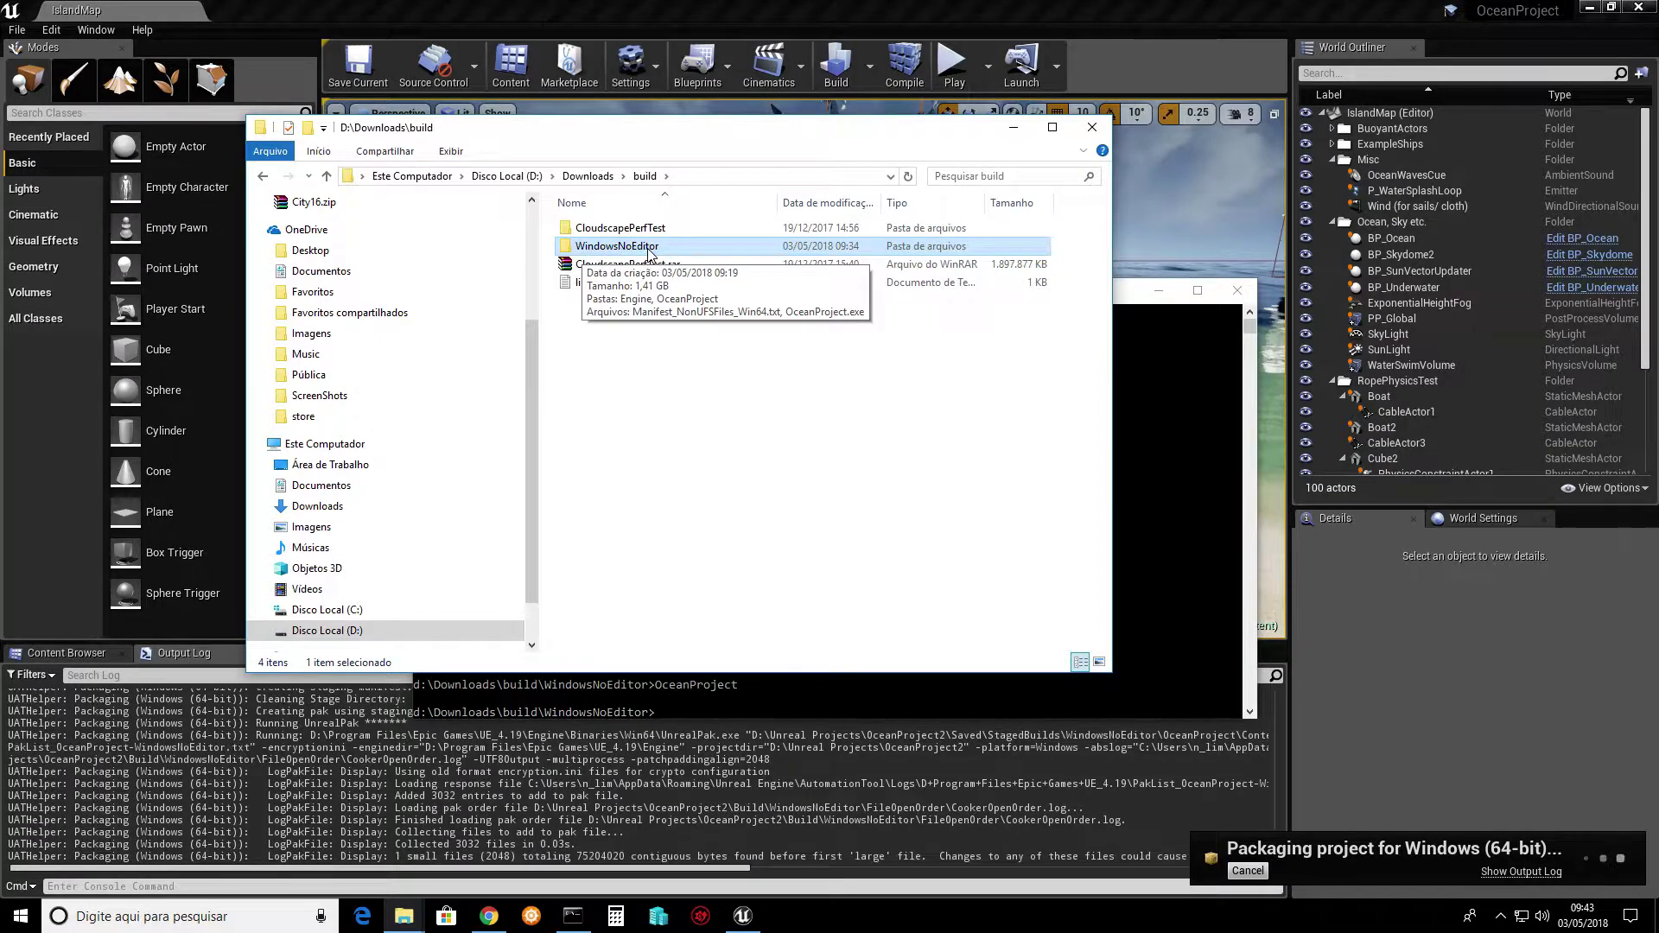
double_click(616, 248)
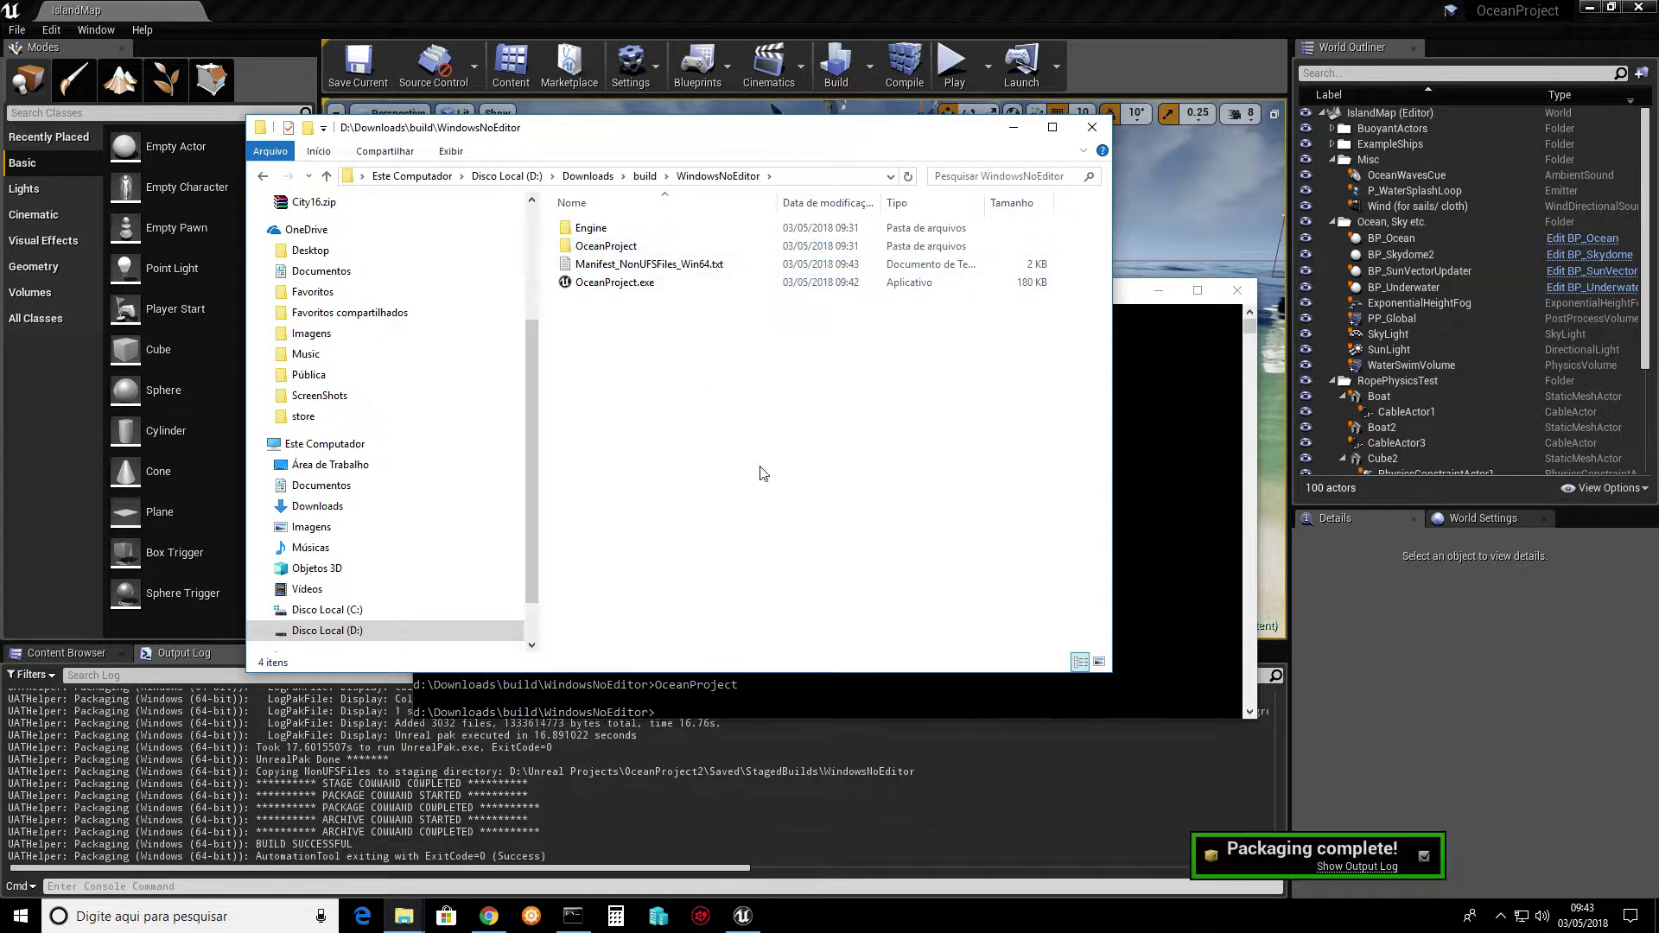
click(1163, 590)
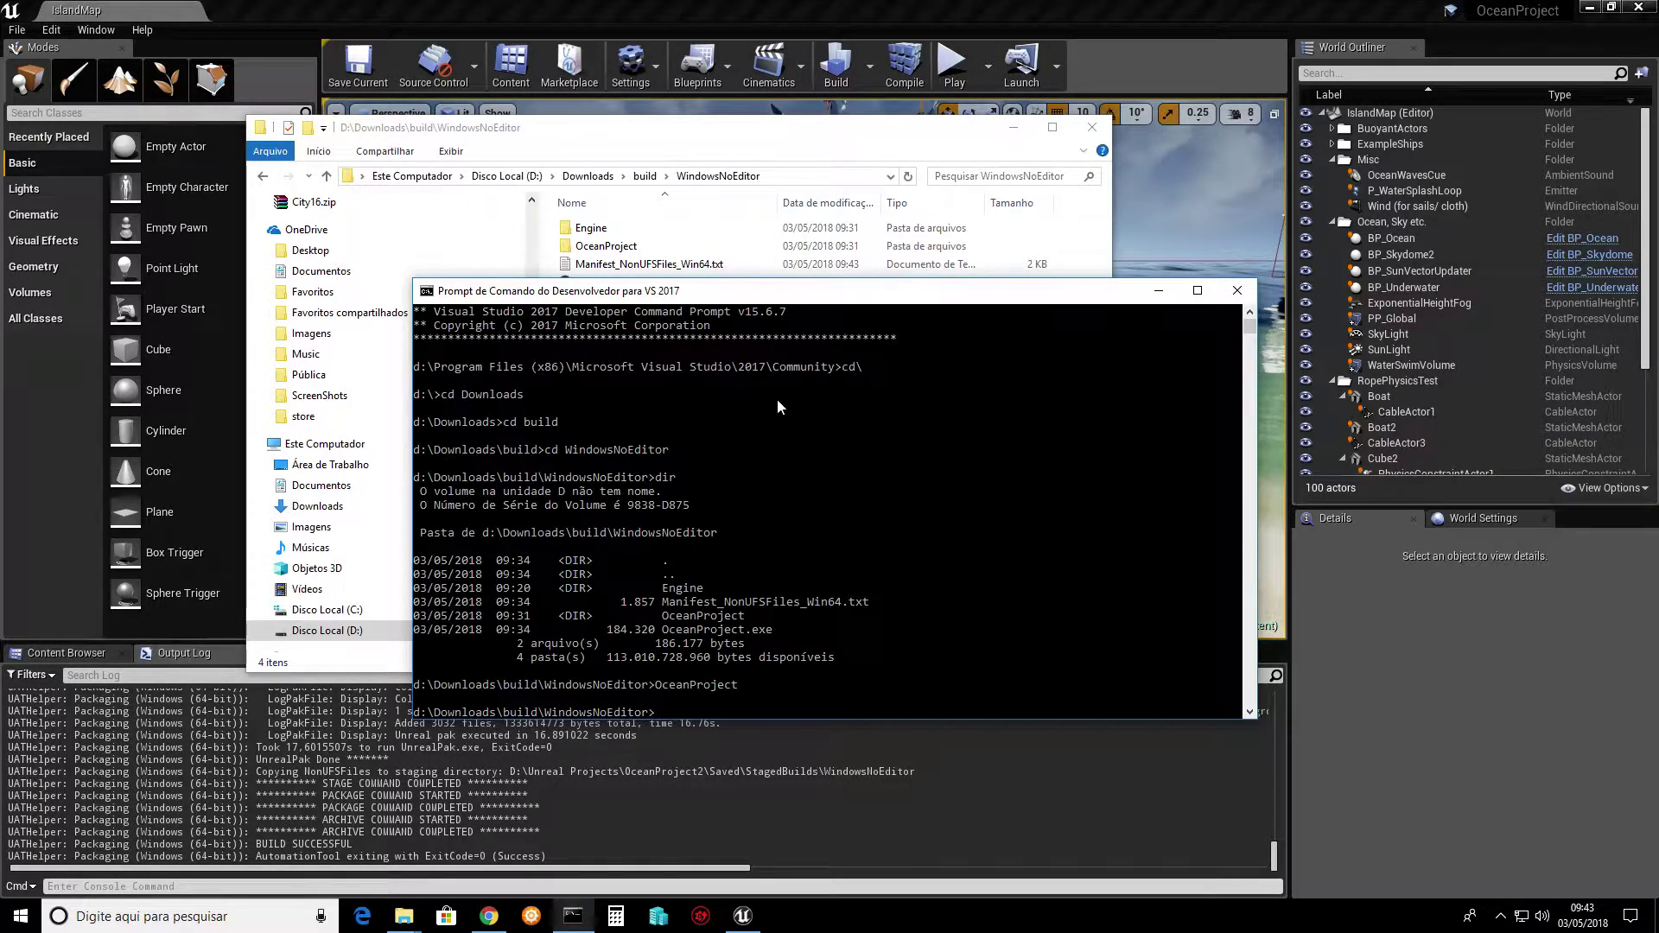
click(752, 150)
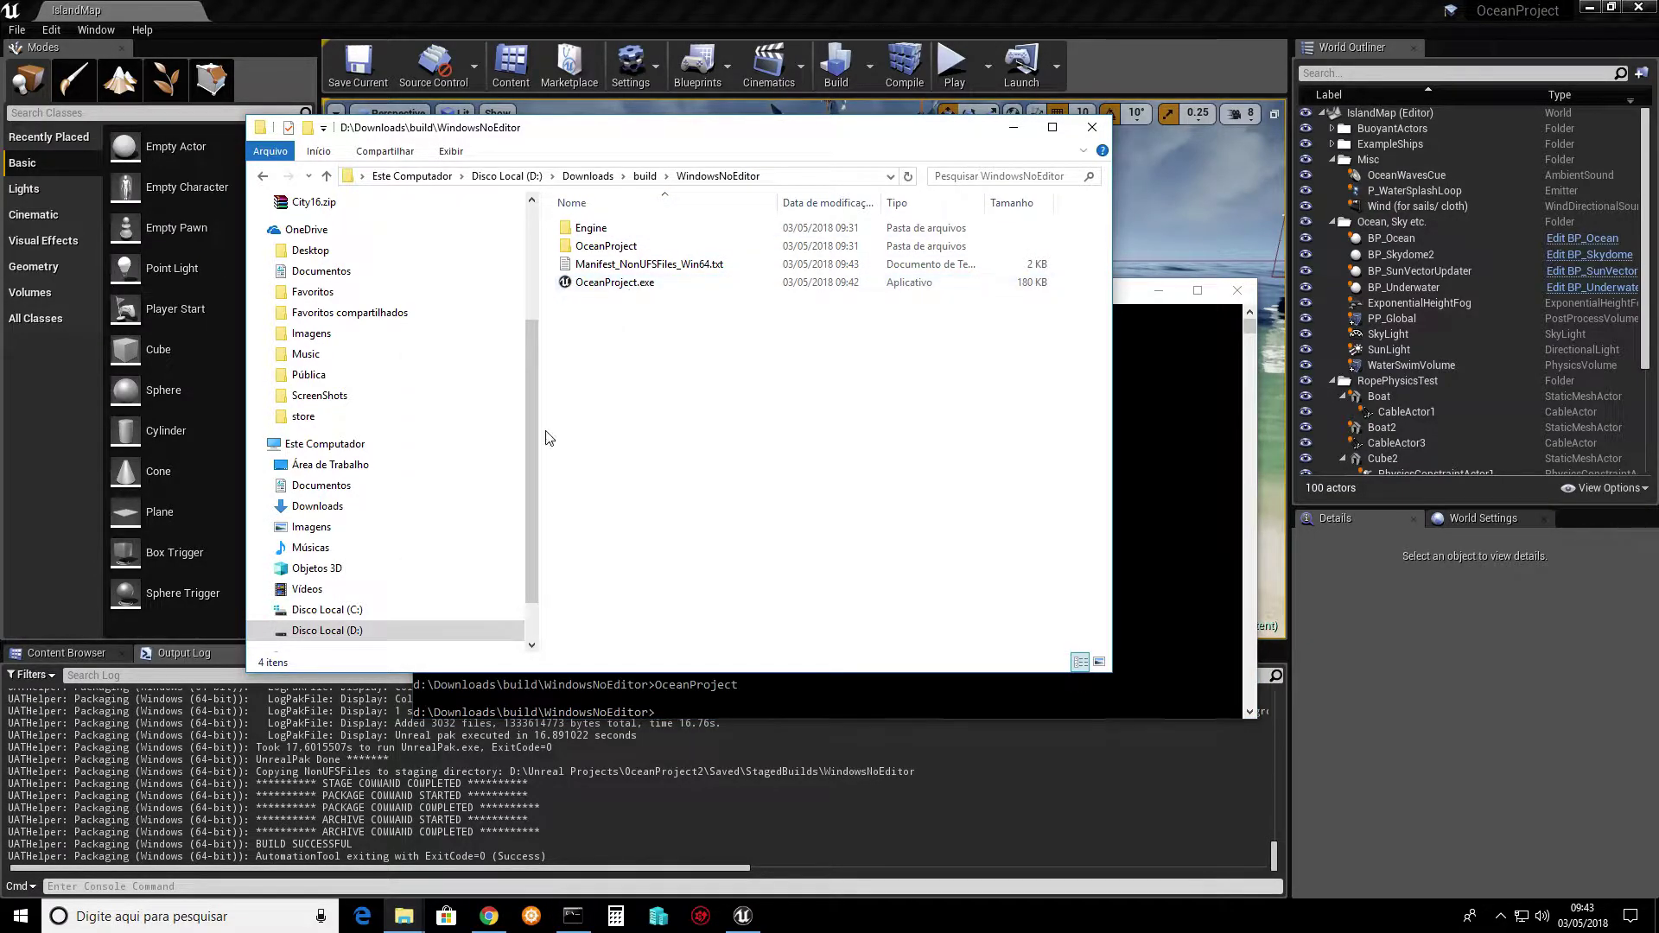
click(895, 7)
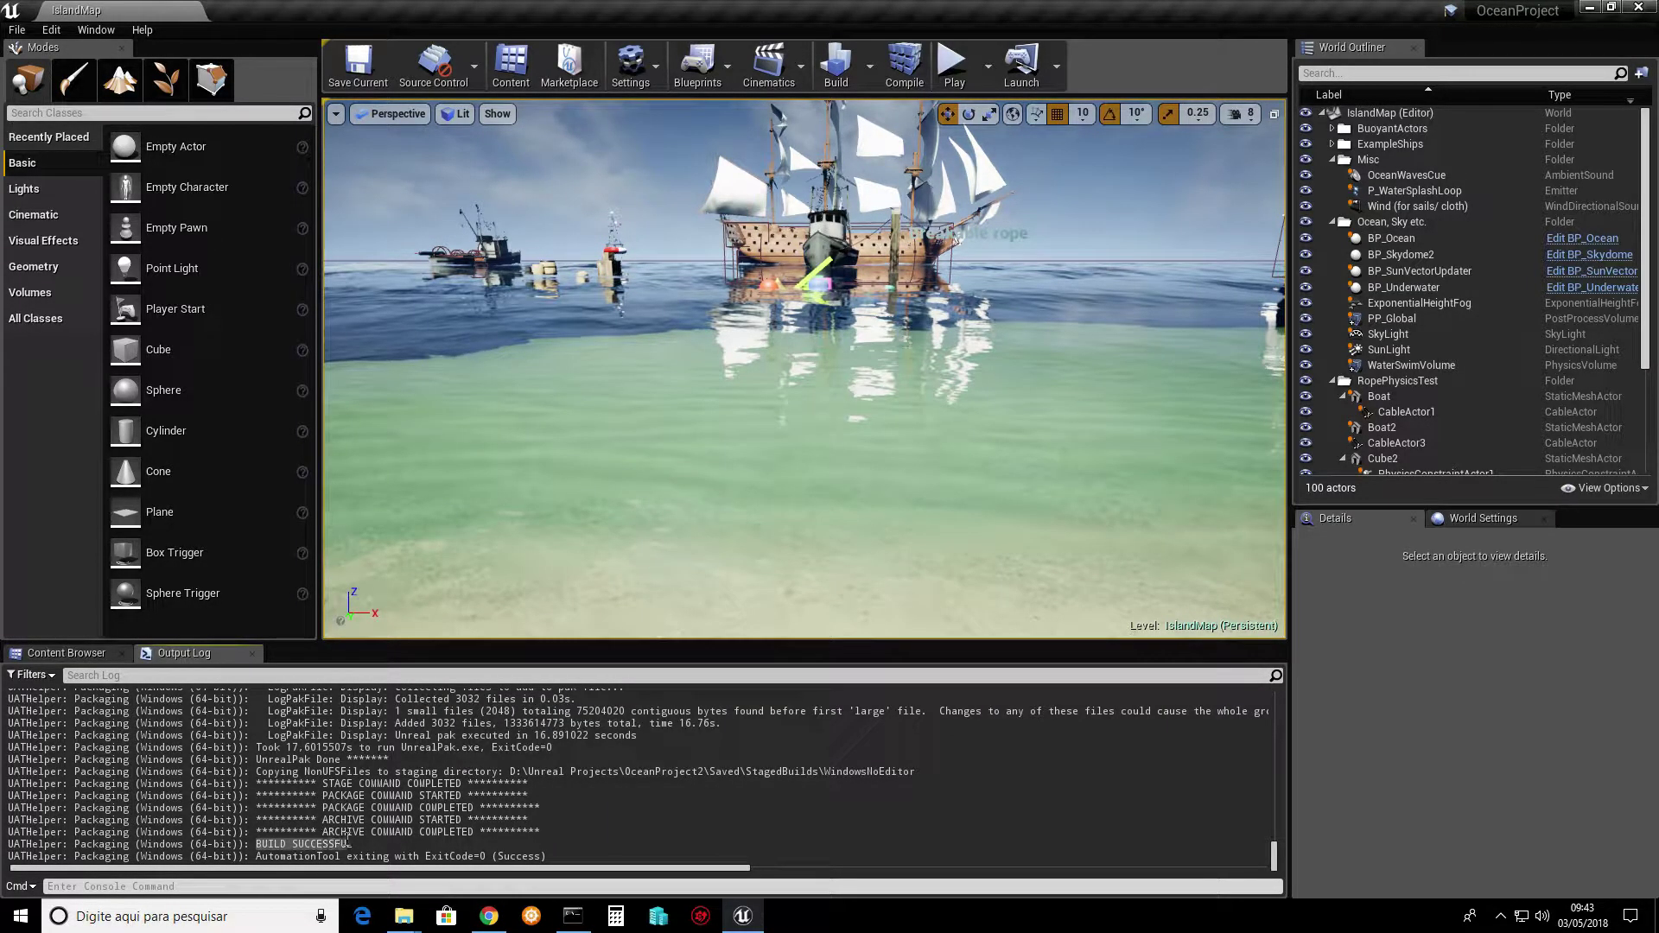
- Select the BUILD SUCCESSFUL log lines, then browse the Content Browser to ShipsAndExamples/ManOfWar
drag(347, 838, 352, 839)
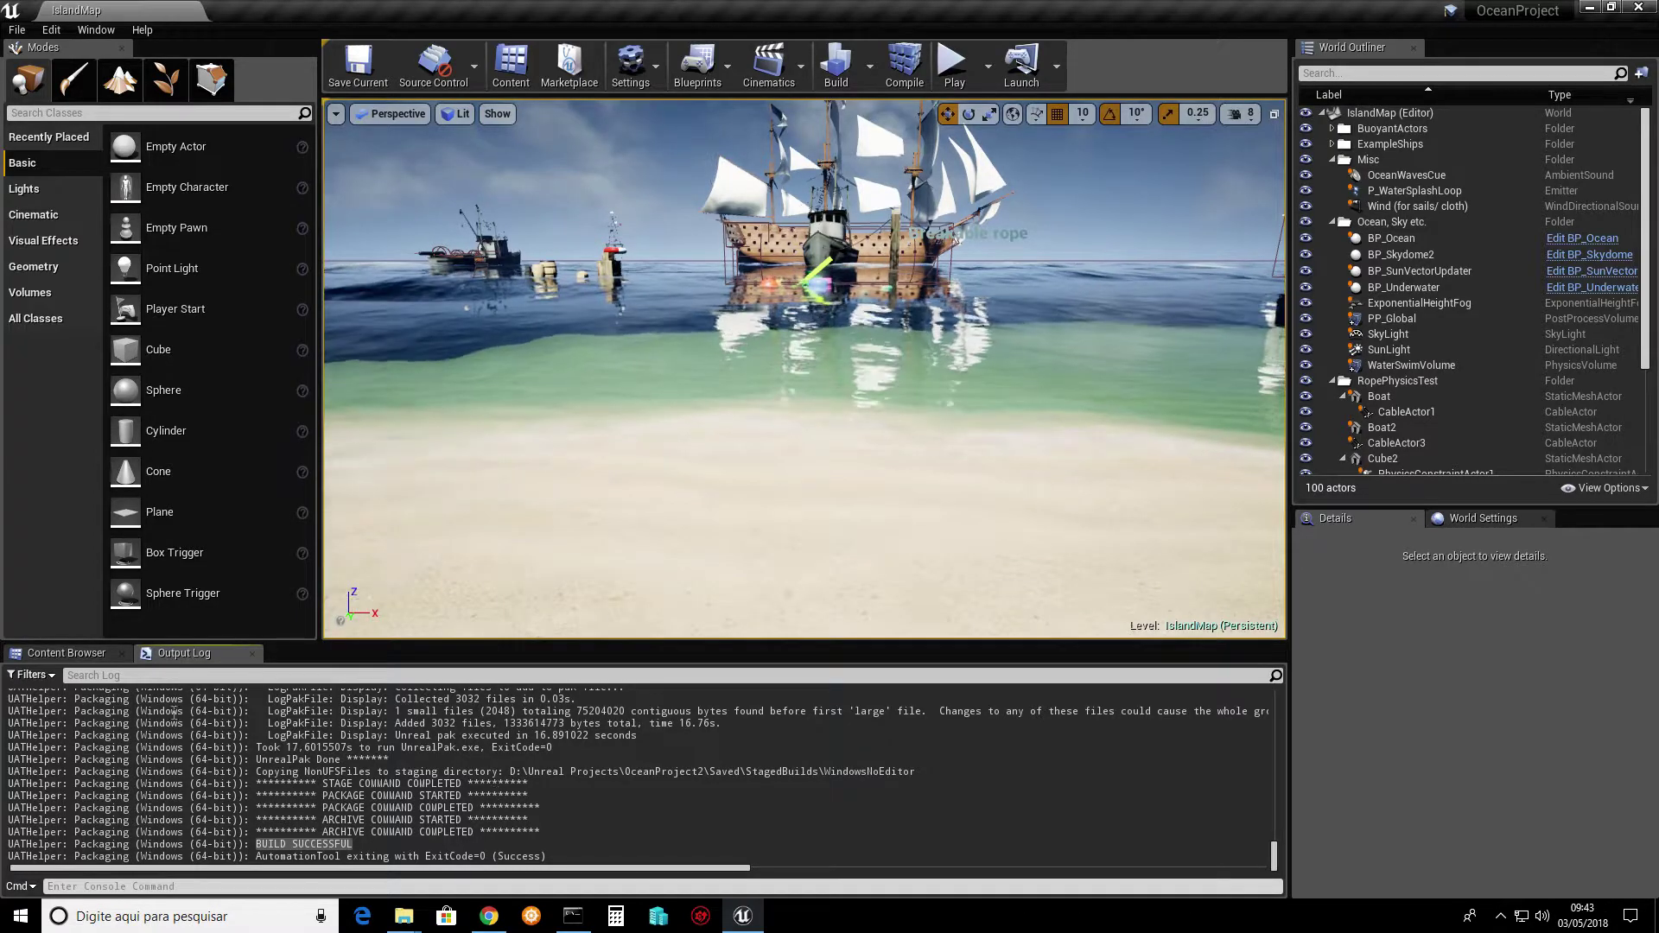
click(63, 655)
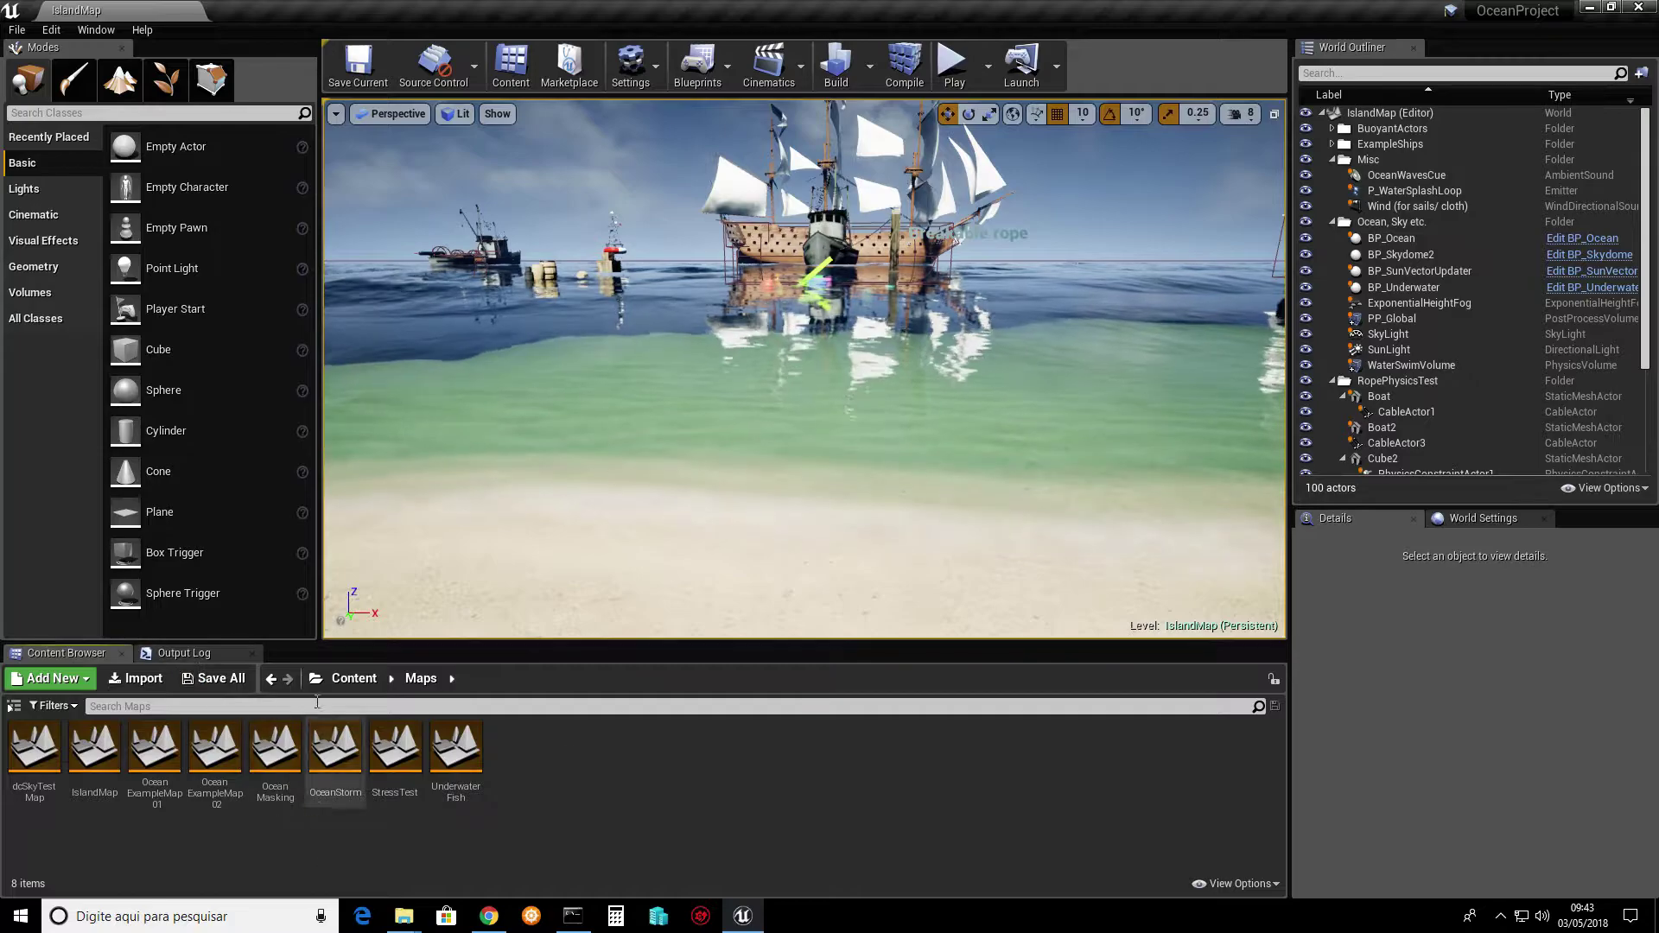
click(355, 679)
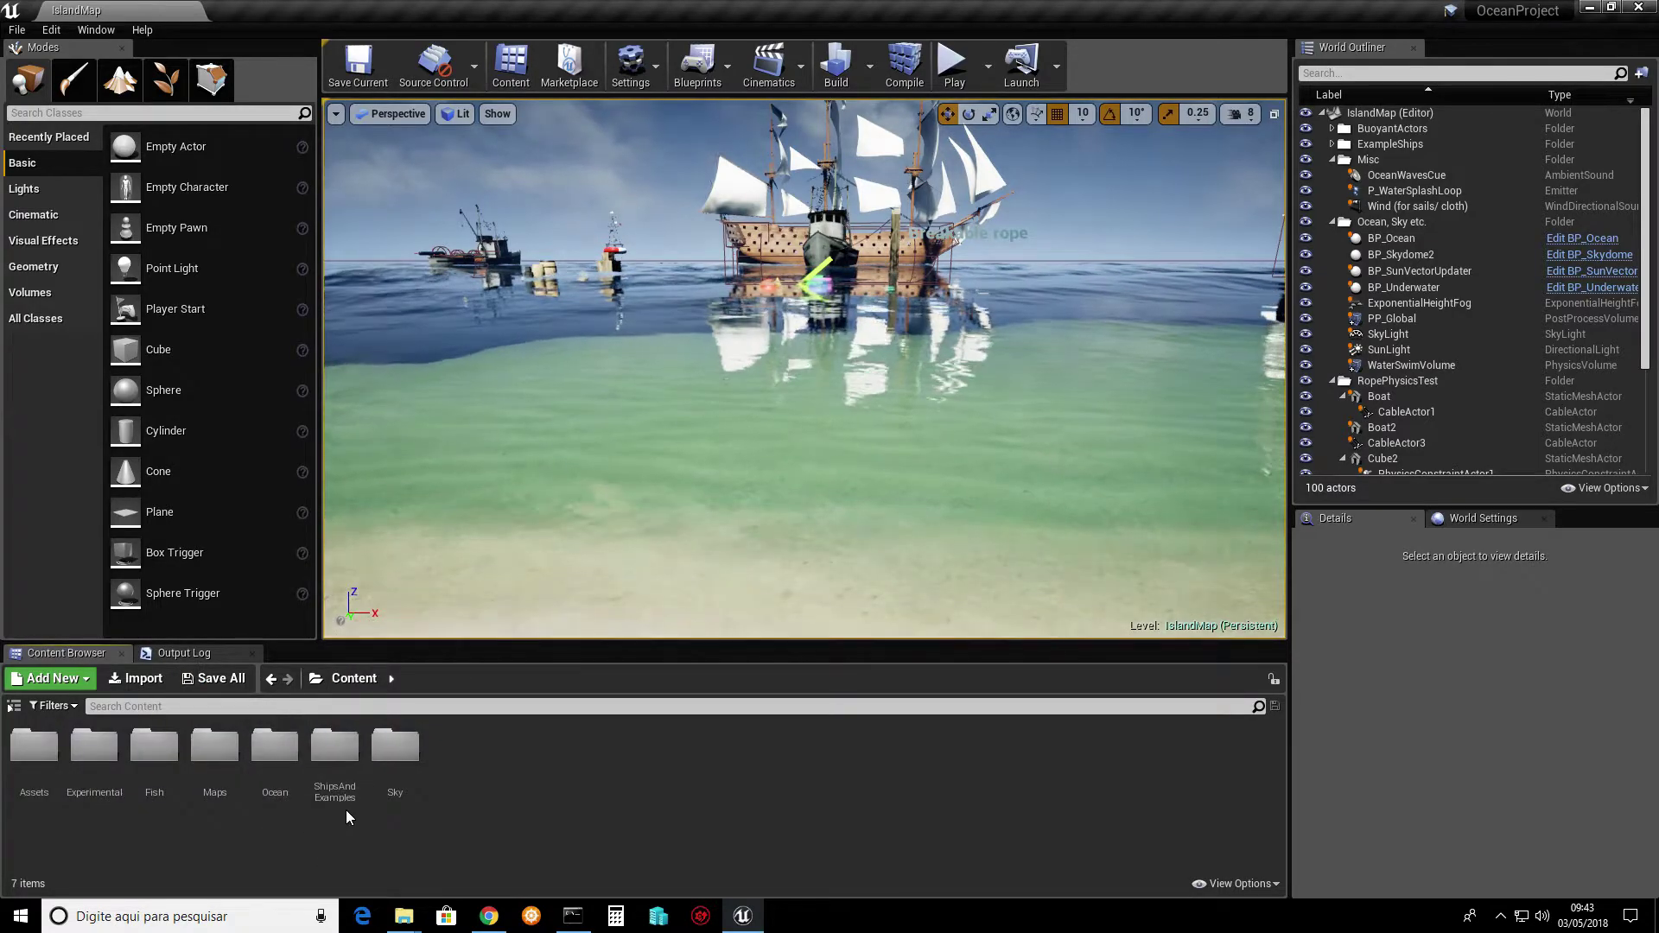
double_click(337, 765)
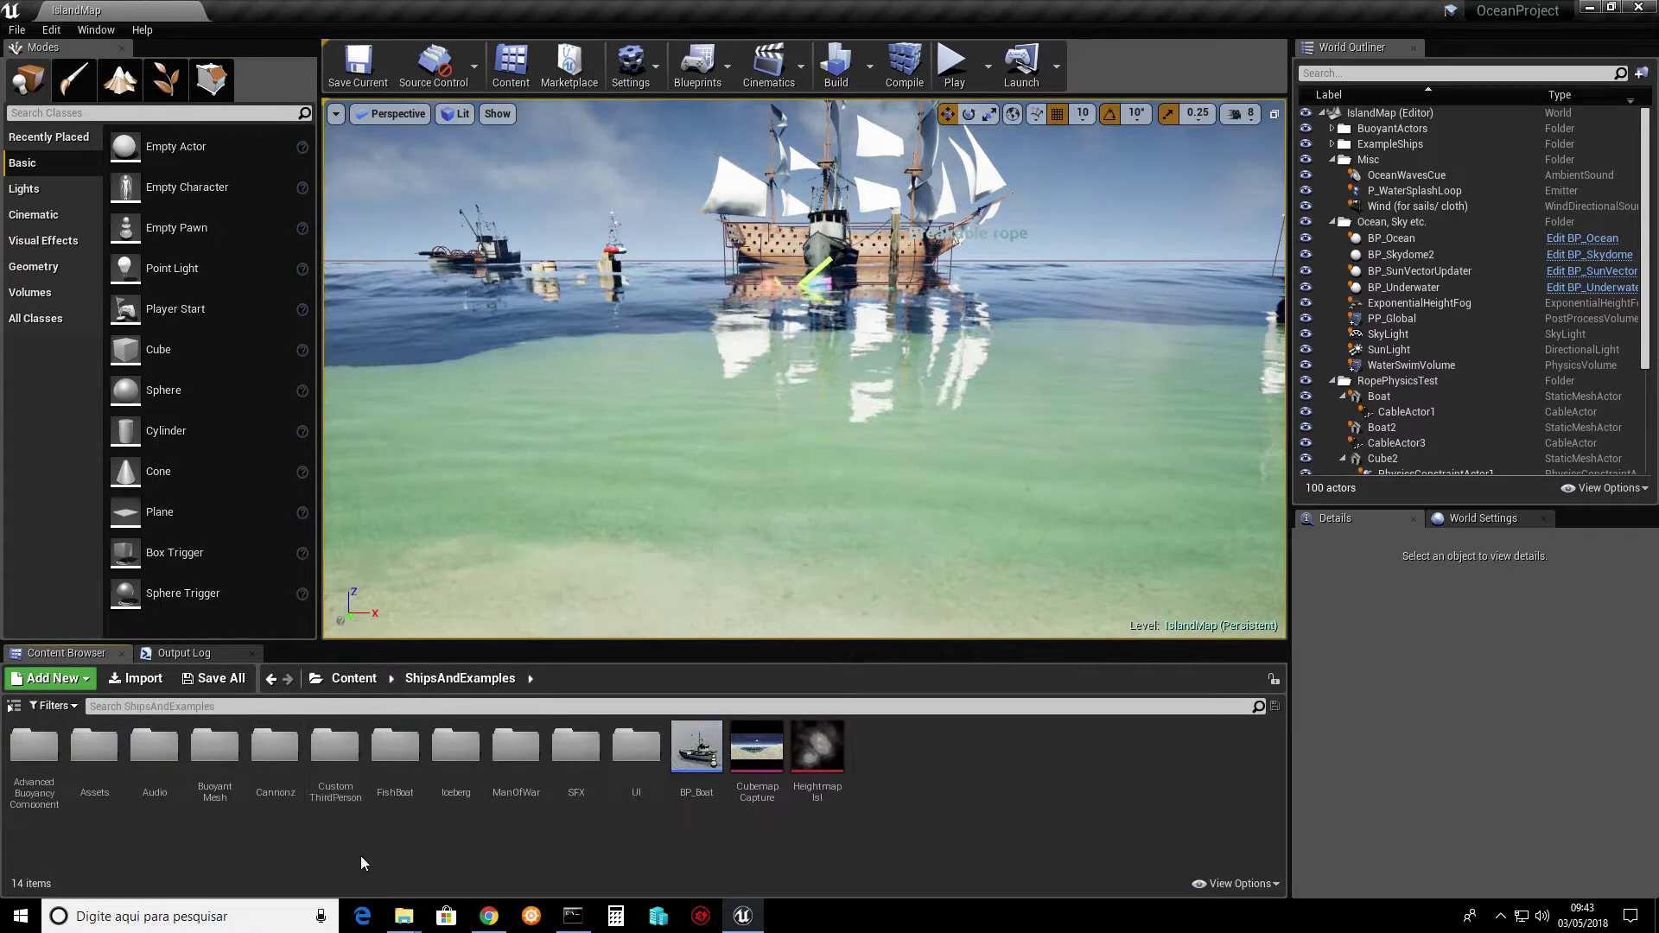
double_click(528, 795)
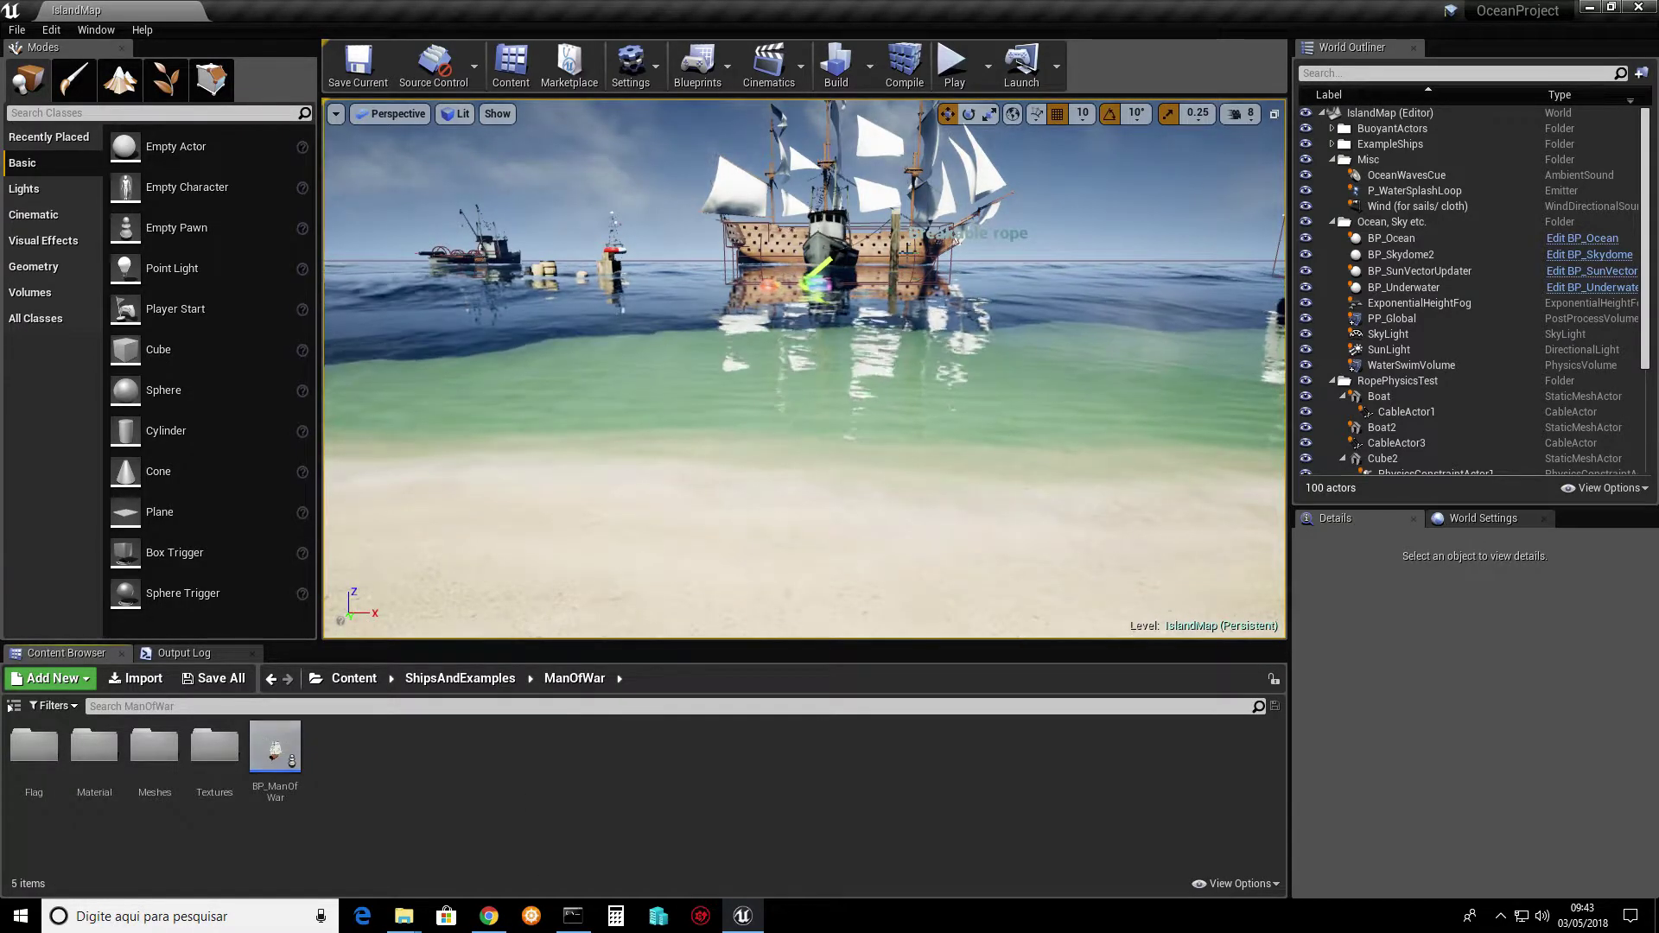
- Open BP_ManOfWar and pan its Event Graph across the torque steering, Tick and Camera sections
mouse_move(283, 782)
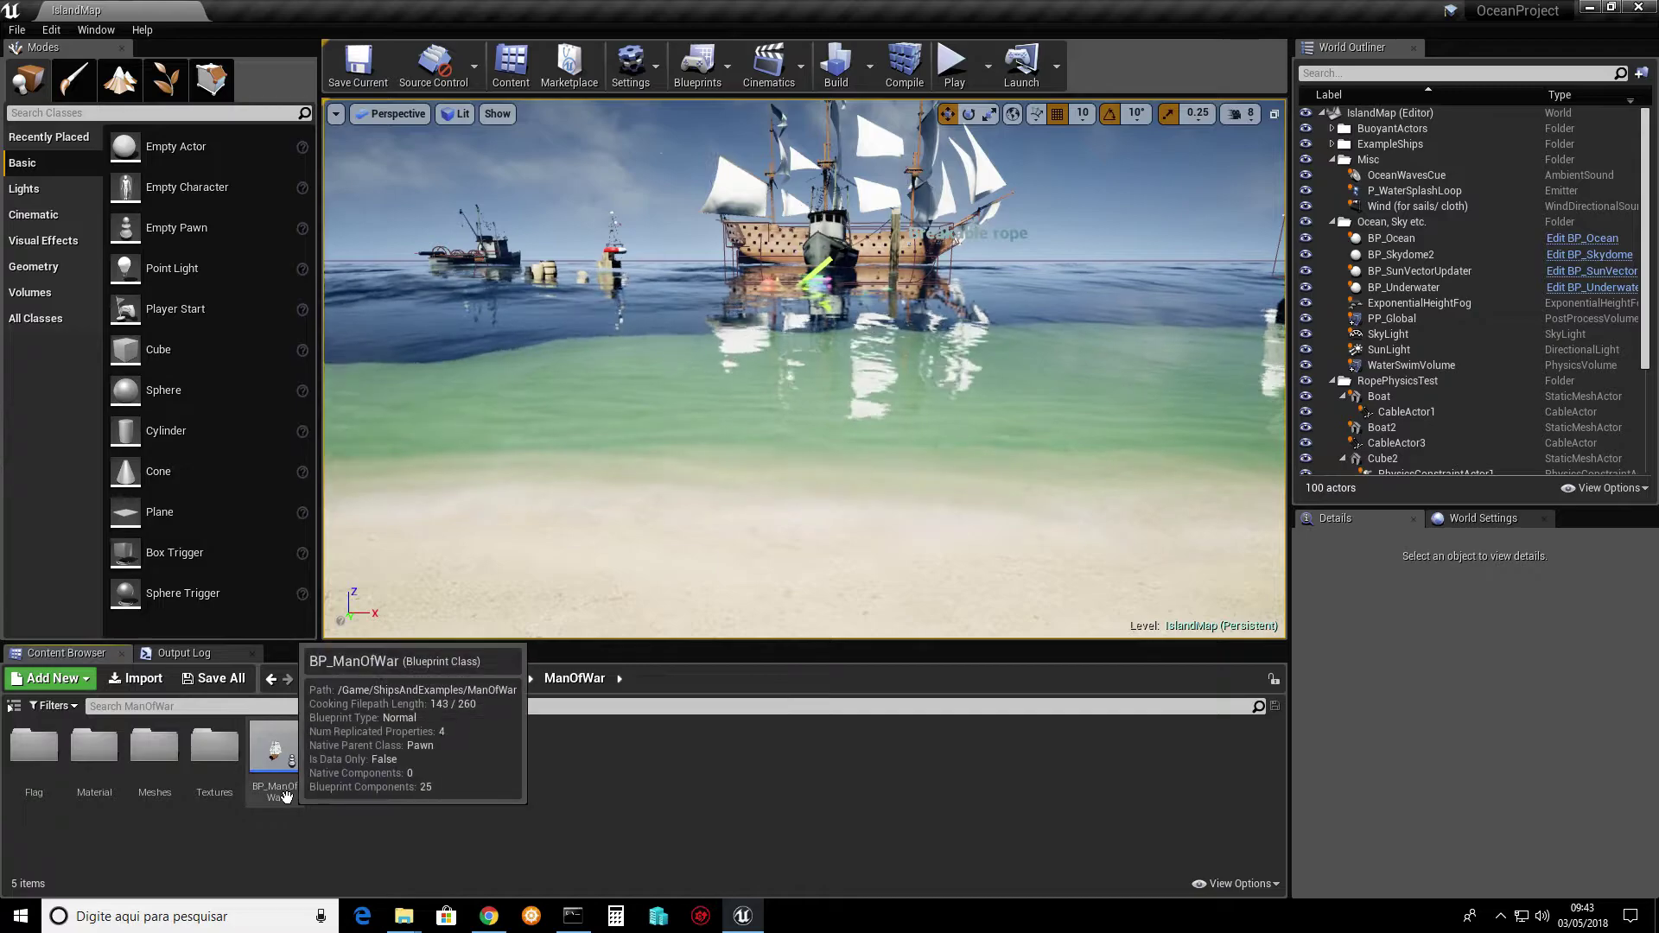
double_click(287, 785)
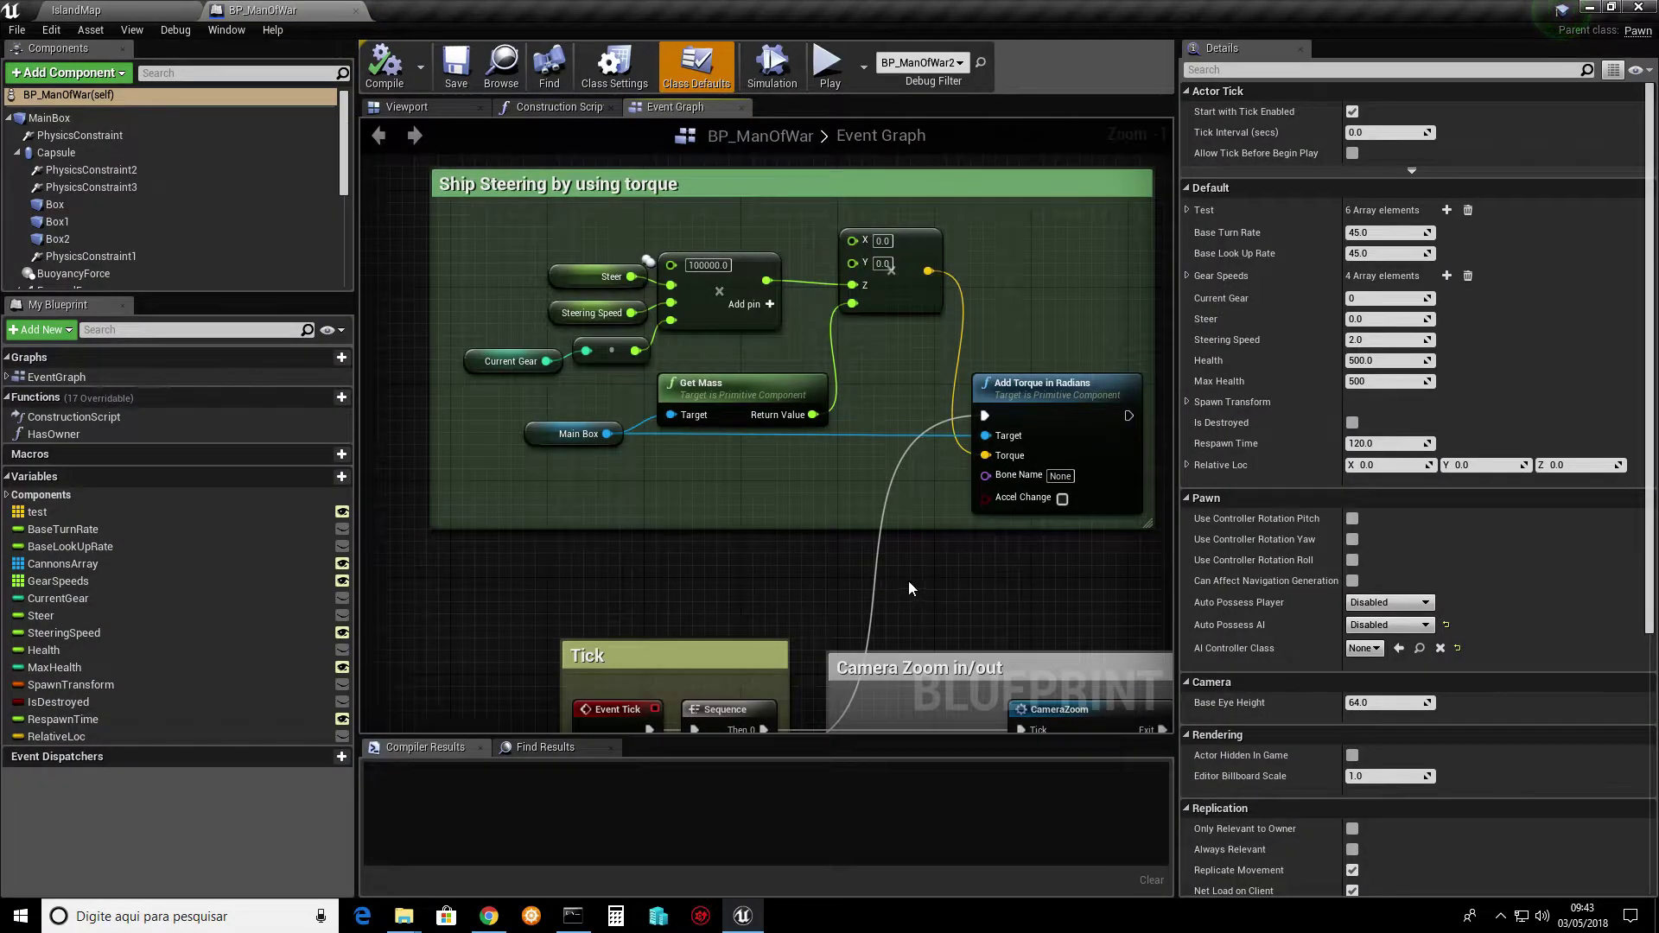
right_drag(909, 580, 684, 599)
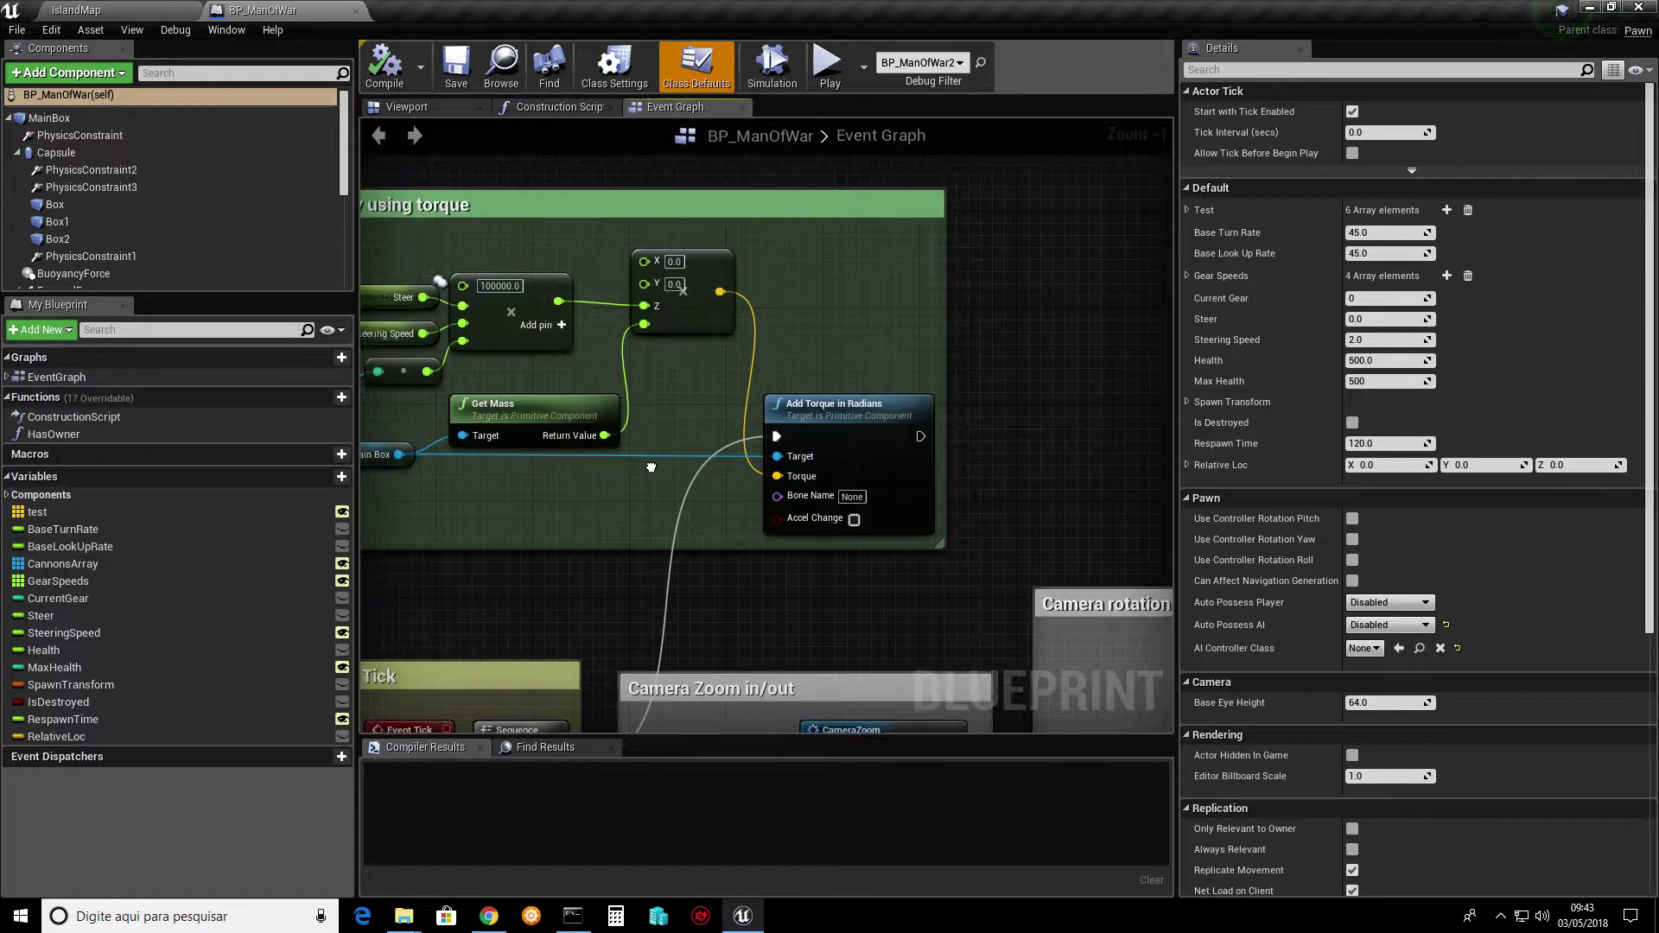
right_drag(546, 398, 788, 473)
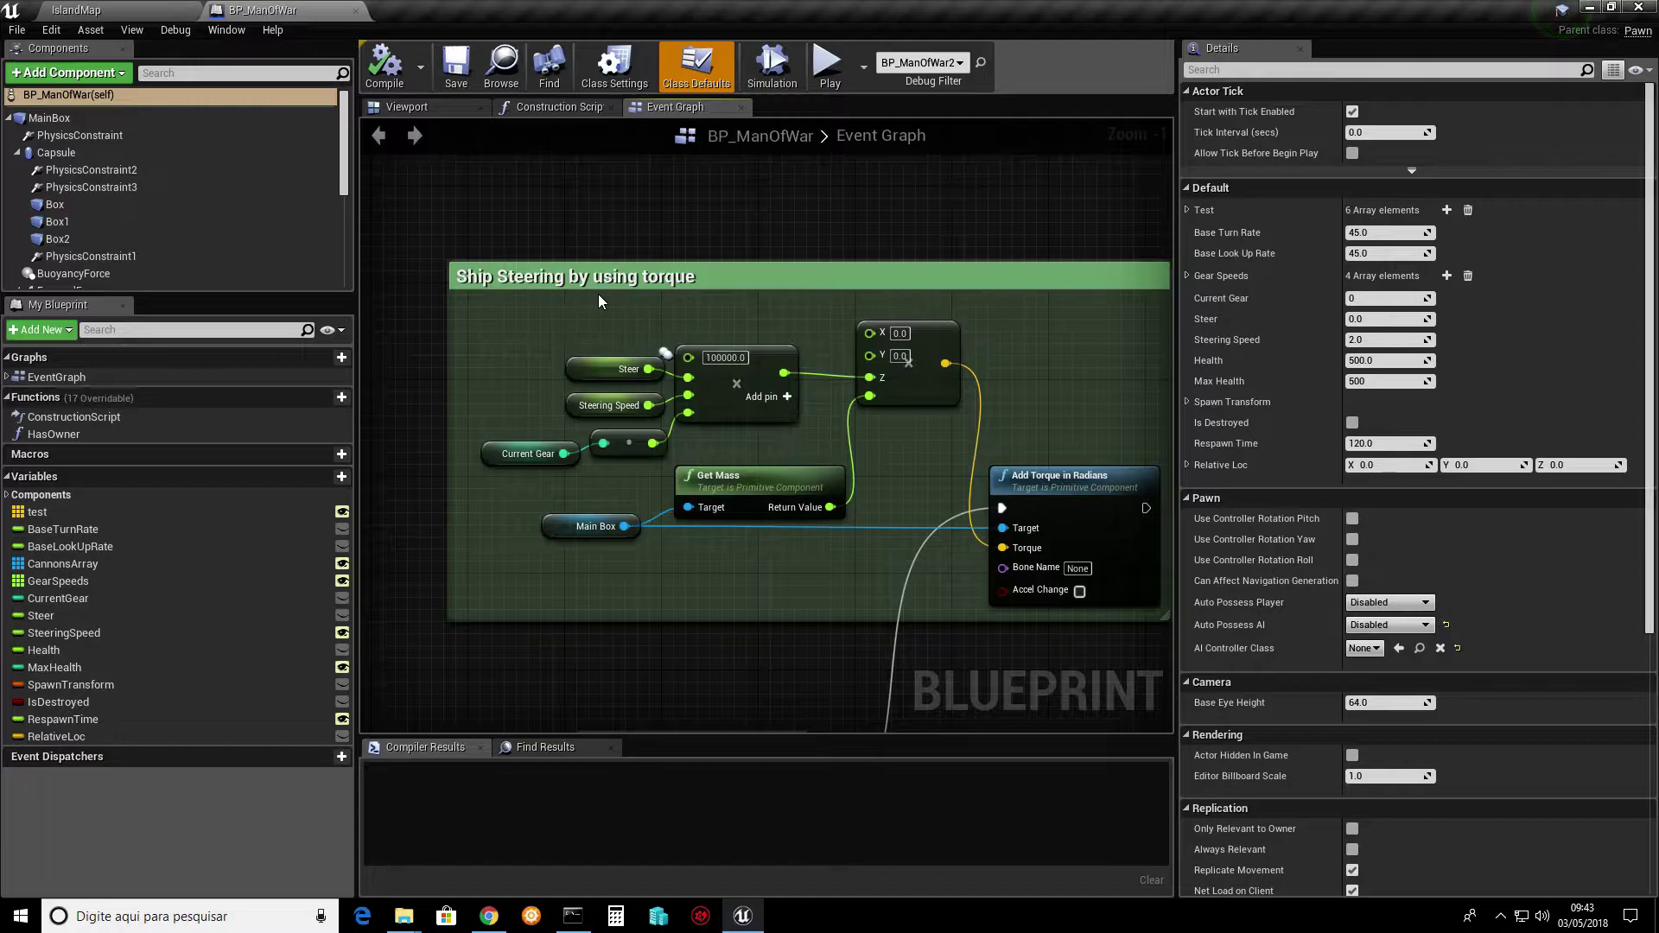
right_drag(1011, 466, 852, 427)
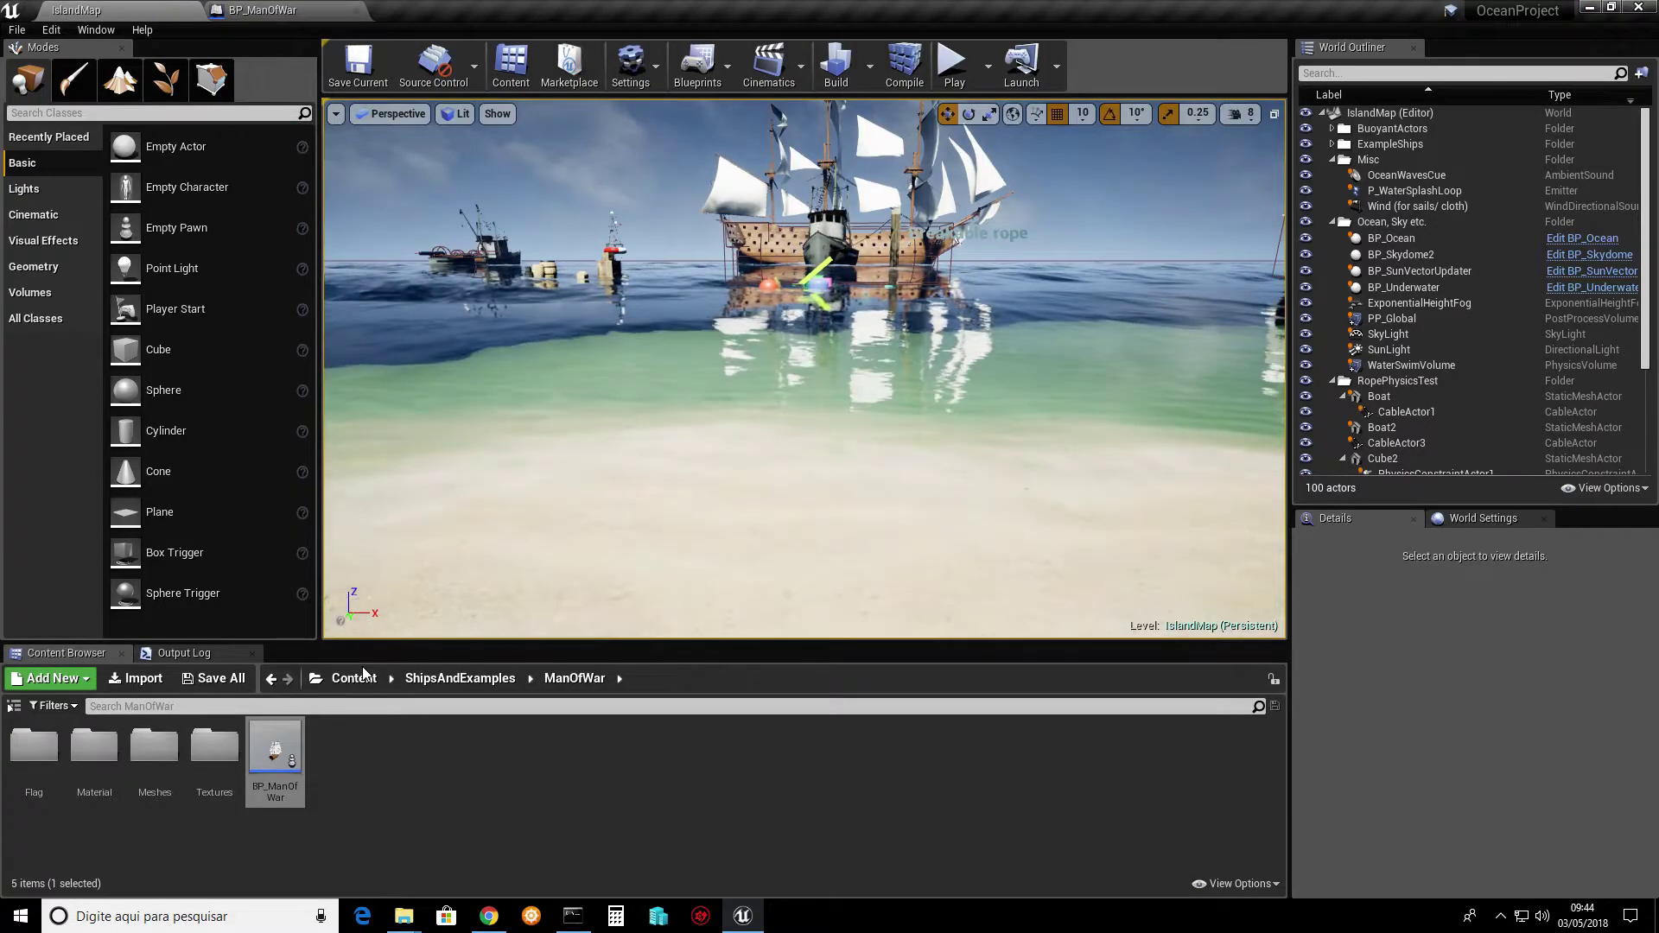
- Check the Output Log, select the Add Torque in Radians node, compile BP_ManOfWar, and return to IslandMap
click(185, 654)
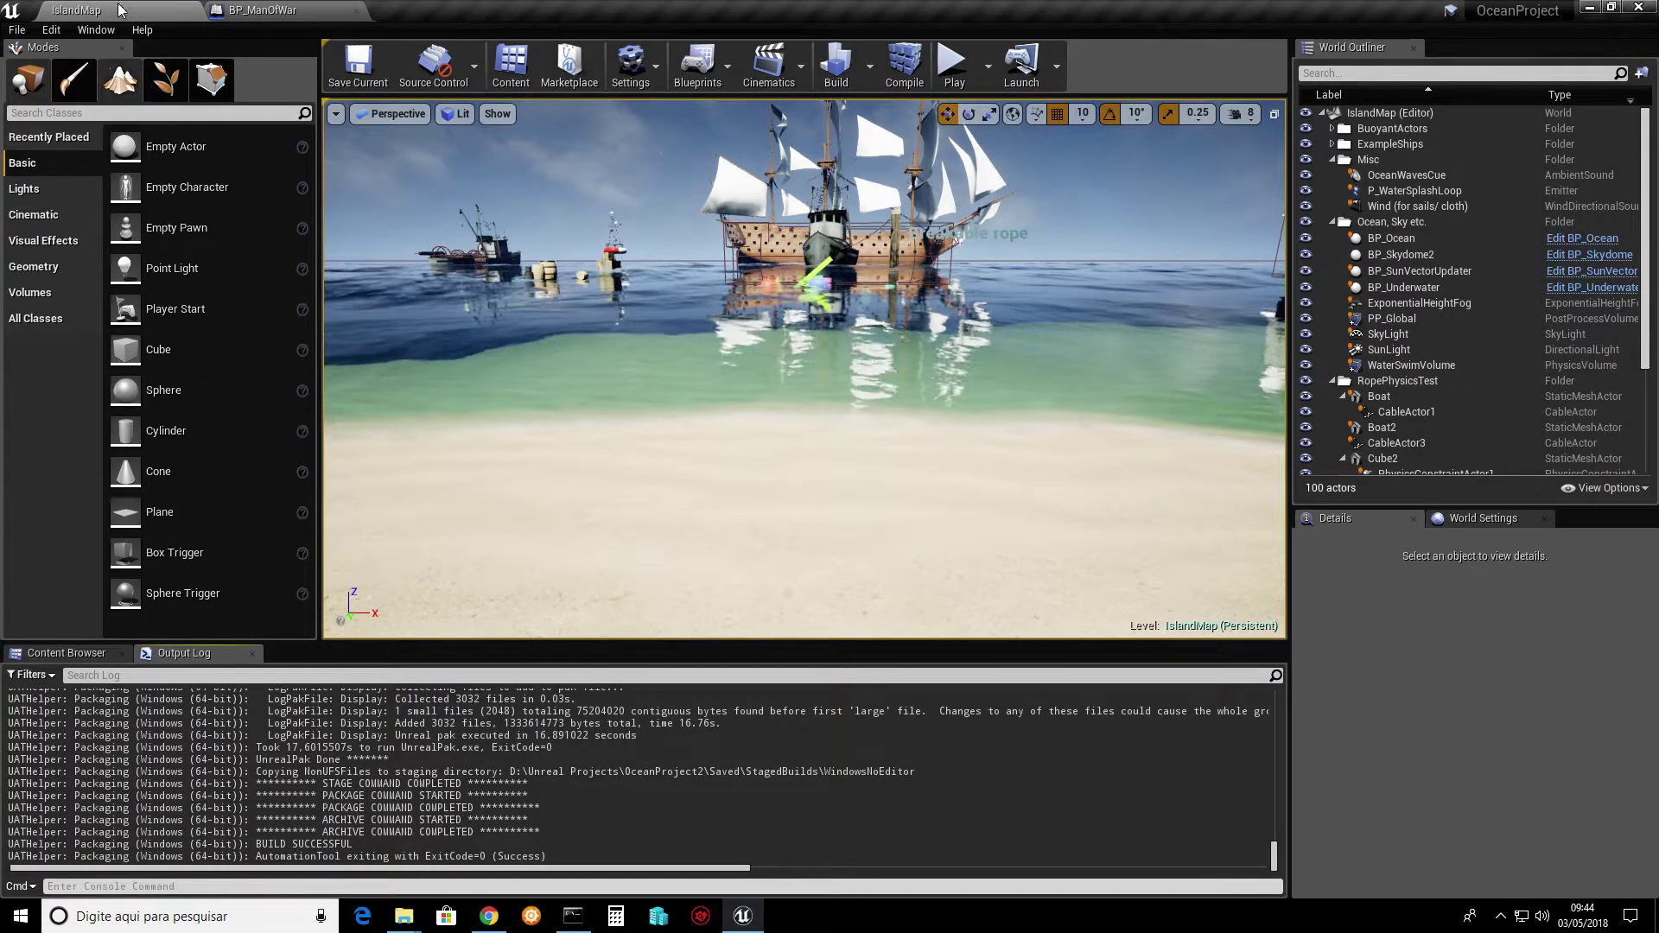
click(259, 9)
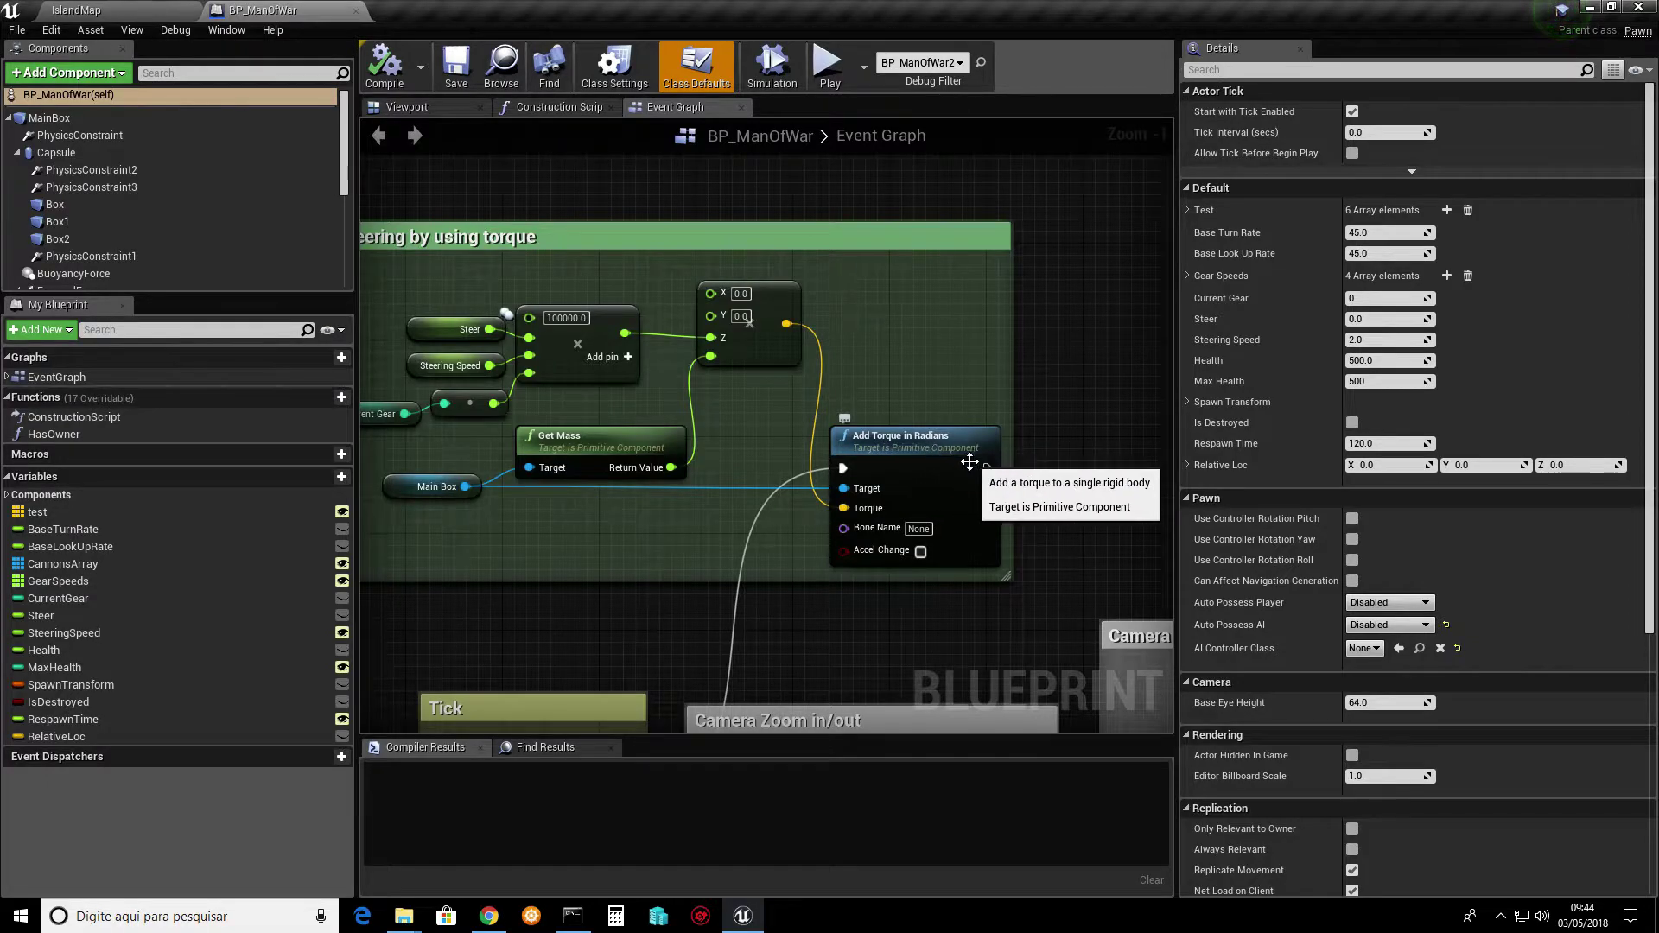
click(954, 468)
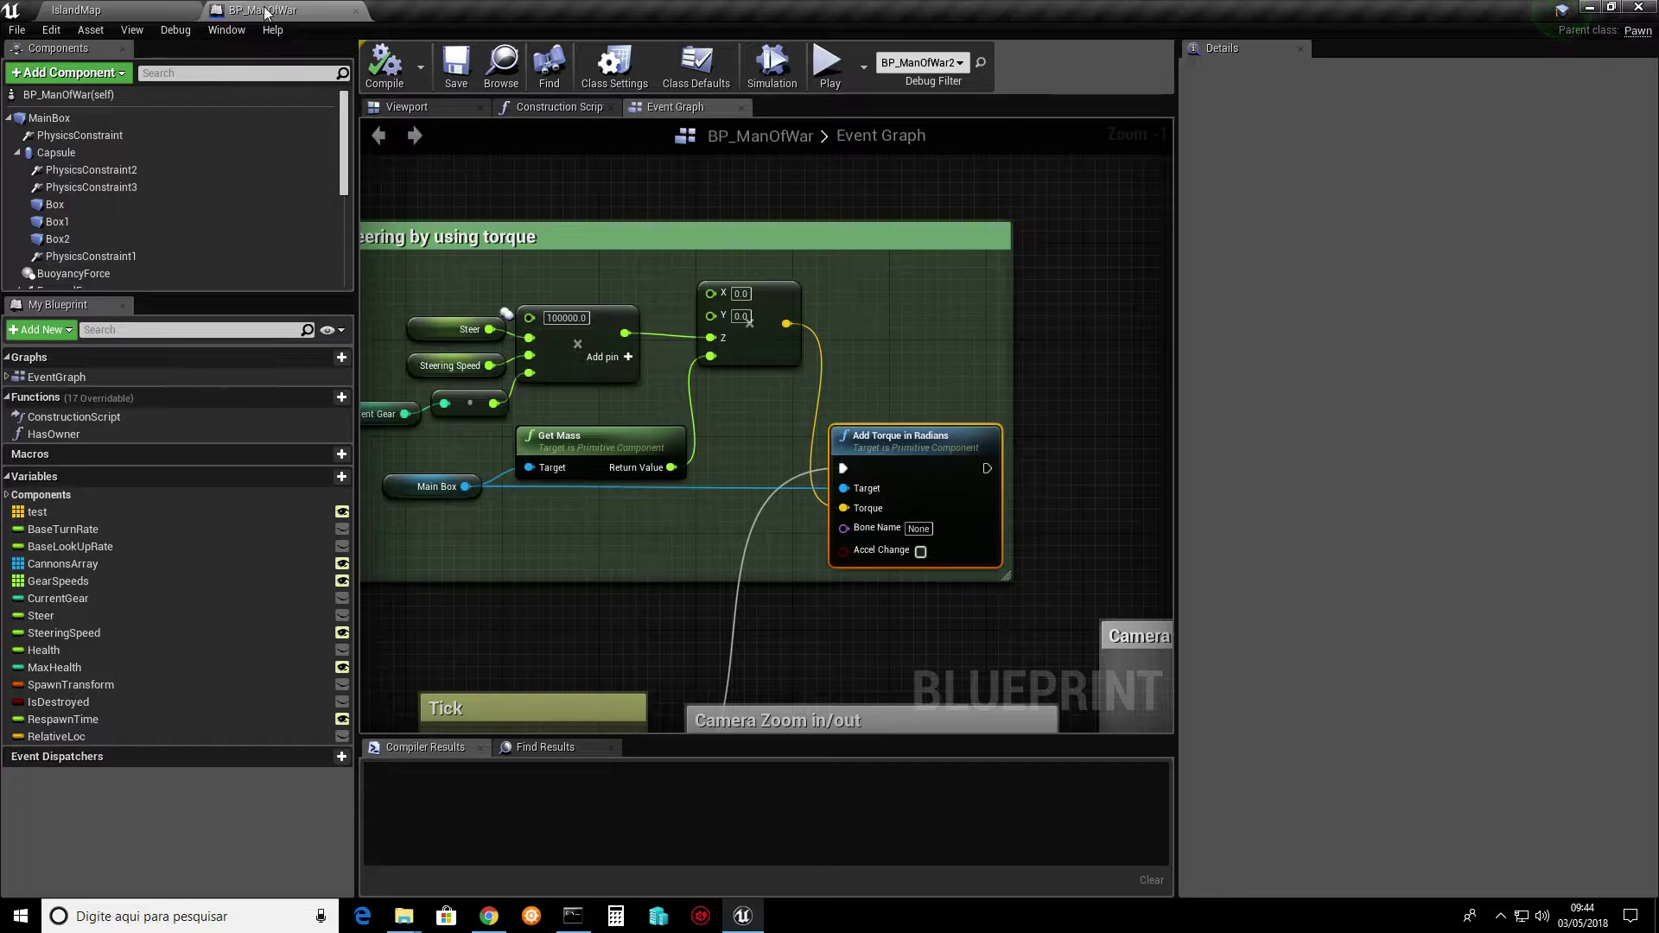
click(396, 74)
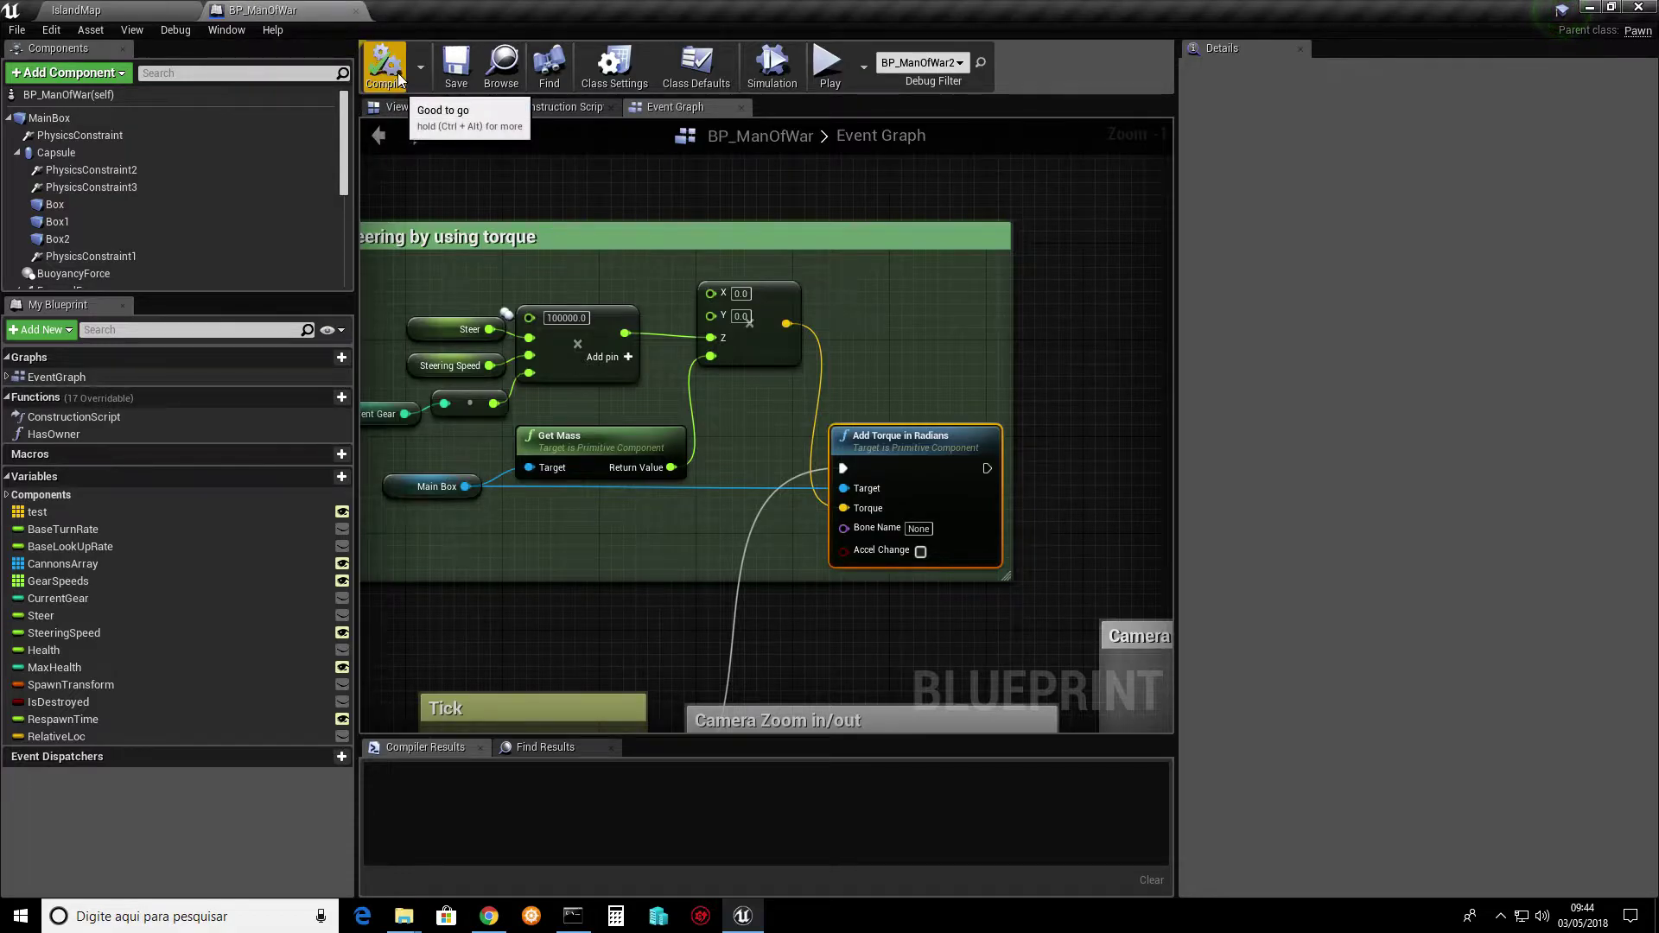
click(76, 9)
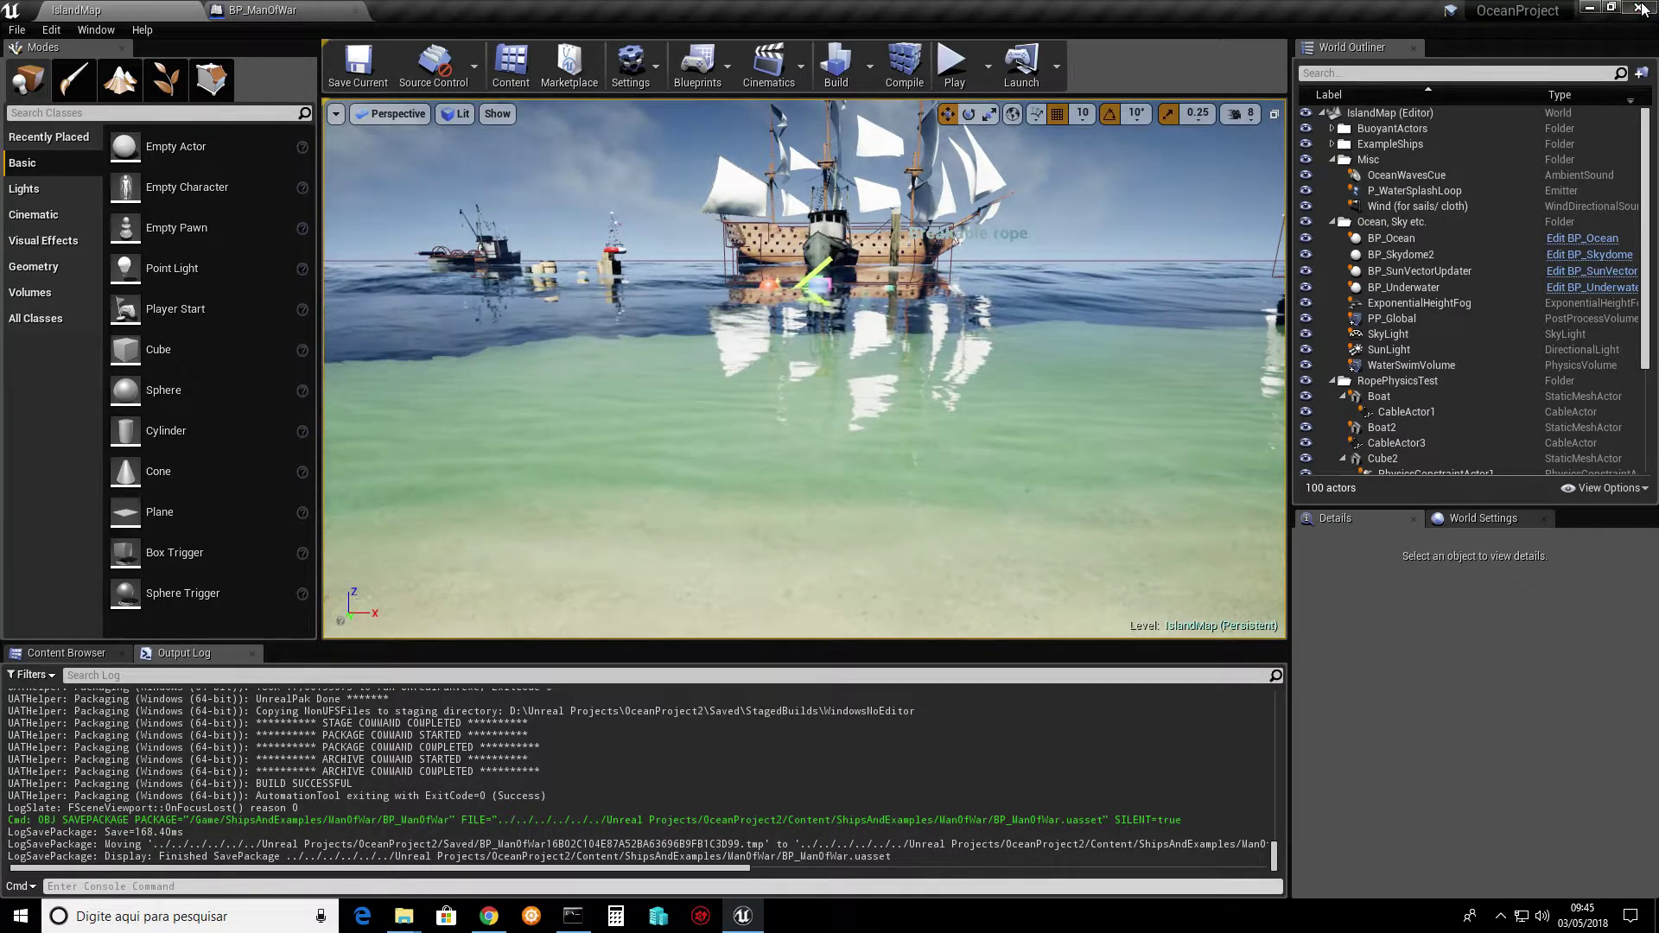
- Close Unreal Editor and rerun the packaged OceanProject game from the WindowsNoEditor command prompt
click(1642, 7)
click(1118, 318)
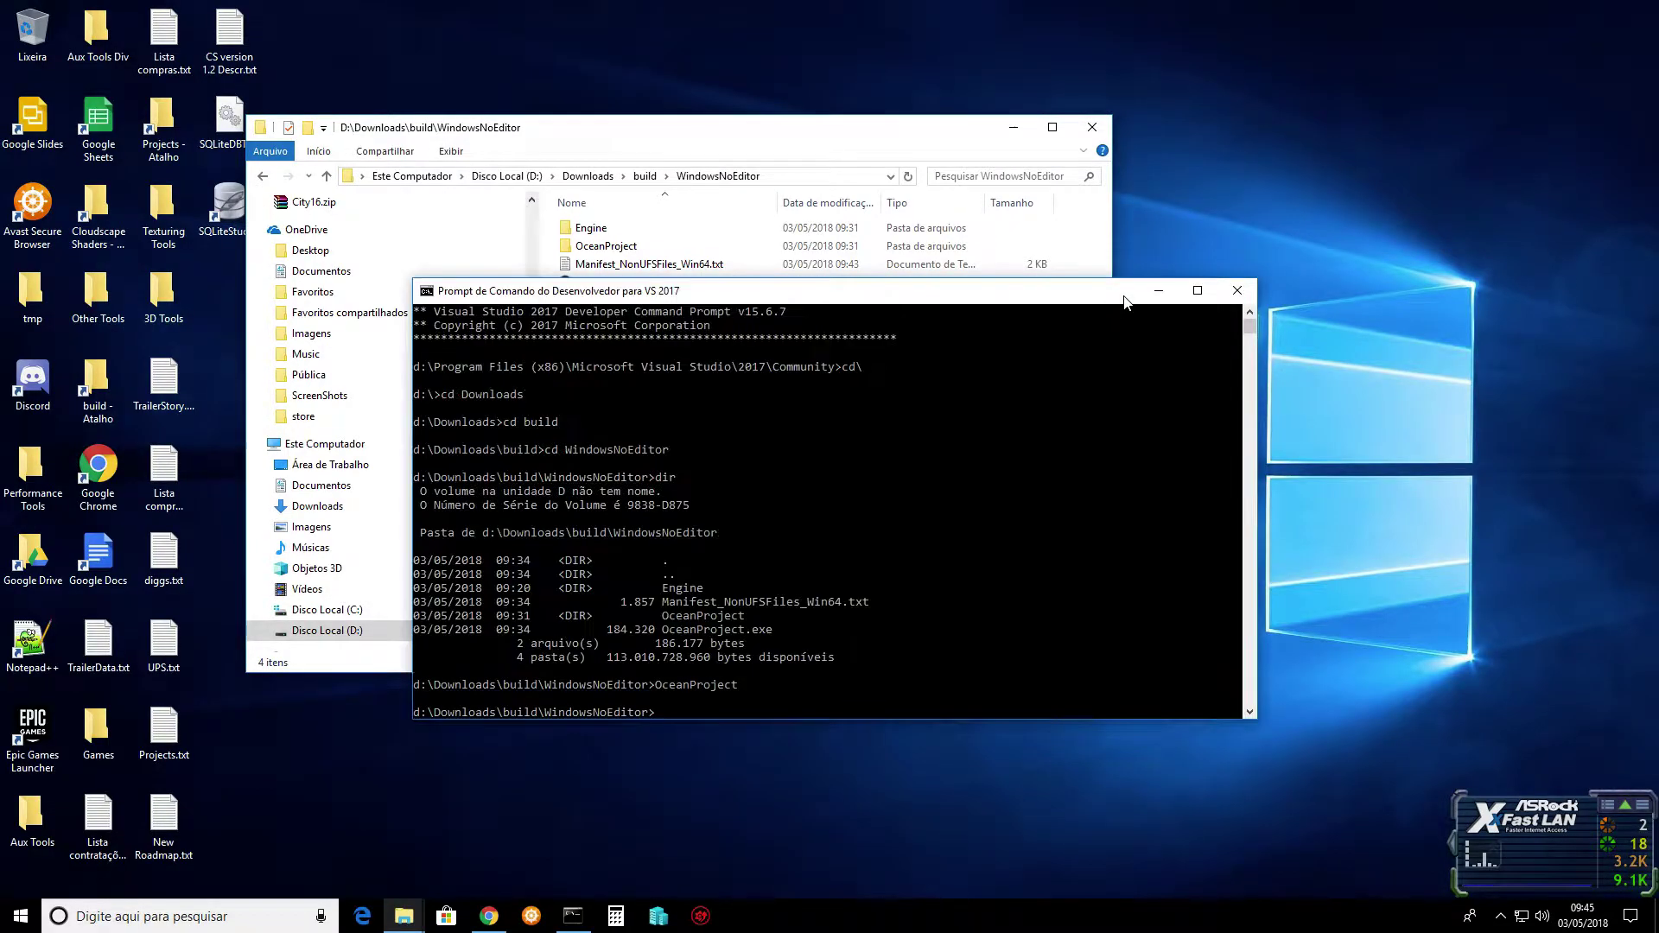
drag(870, 365, 878, 367)
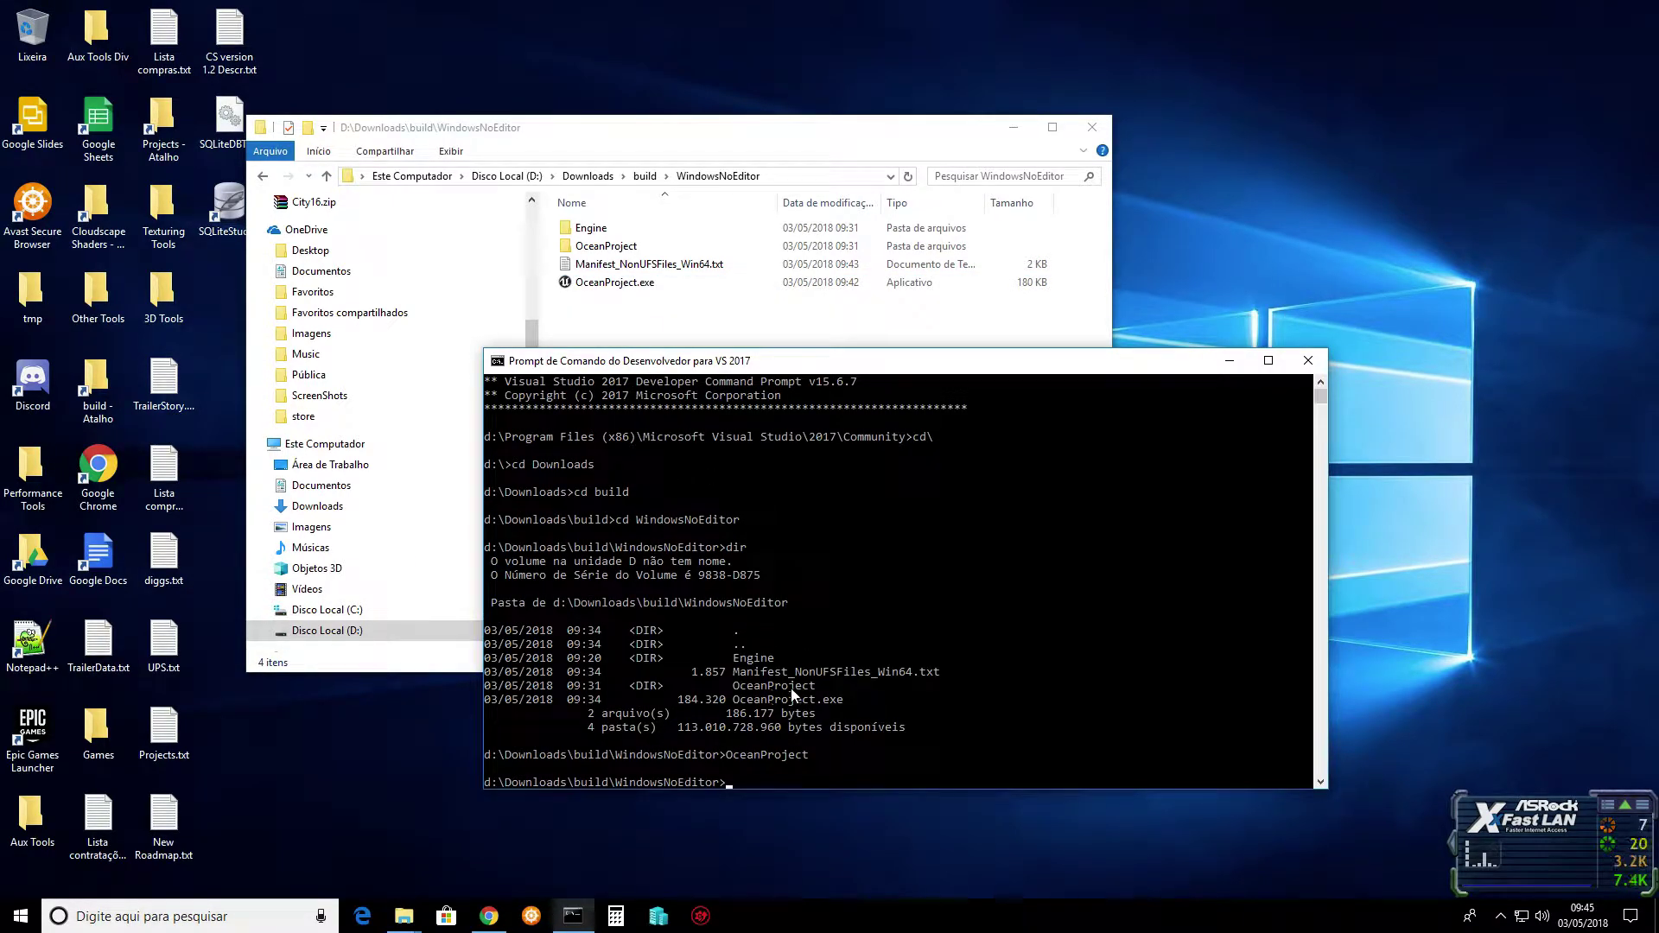
key(Up)
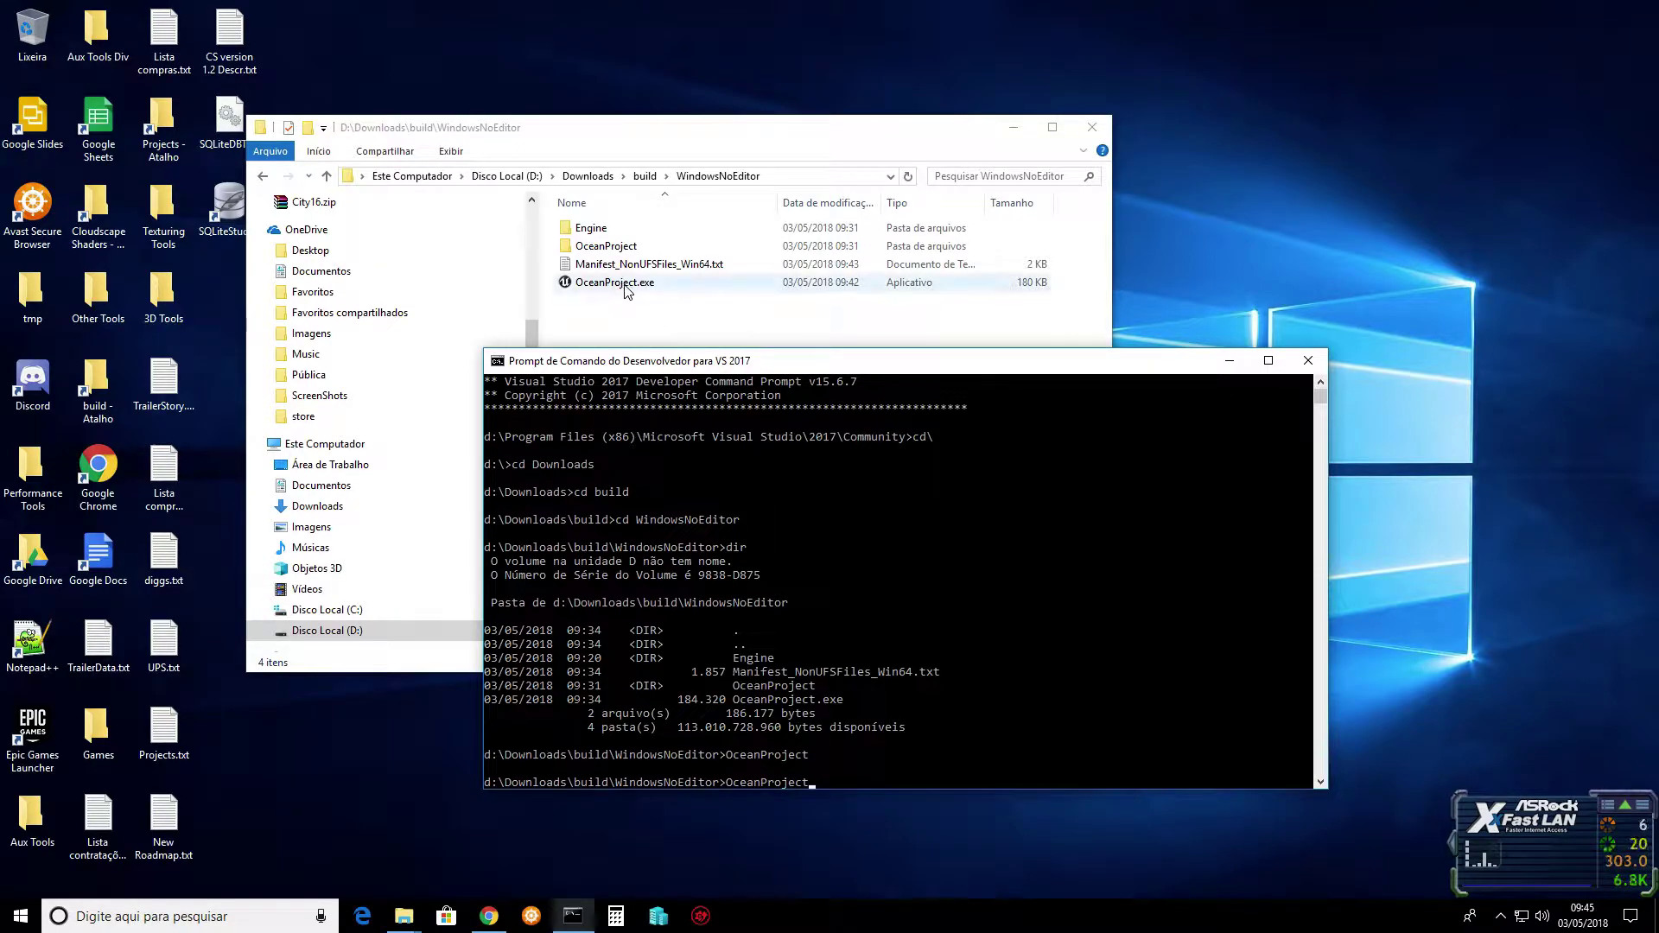
key(Return)
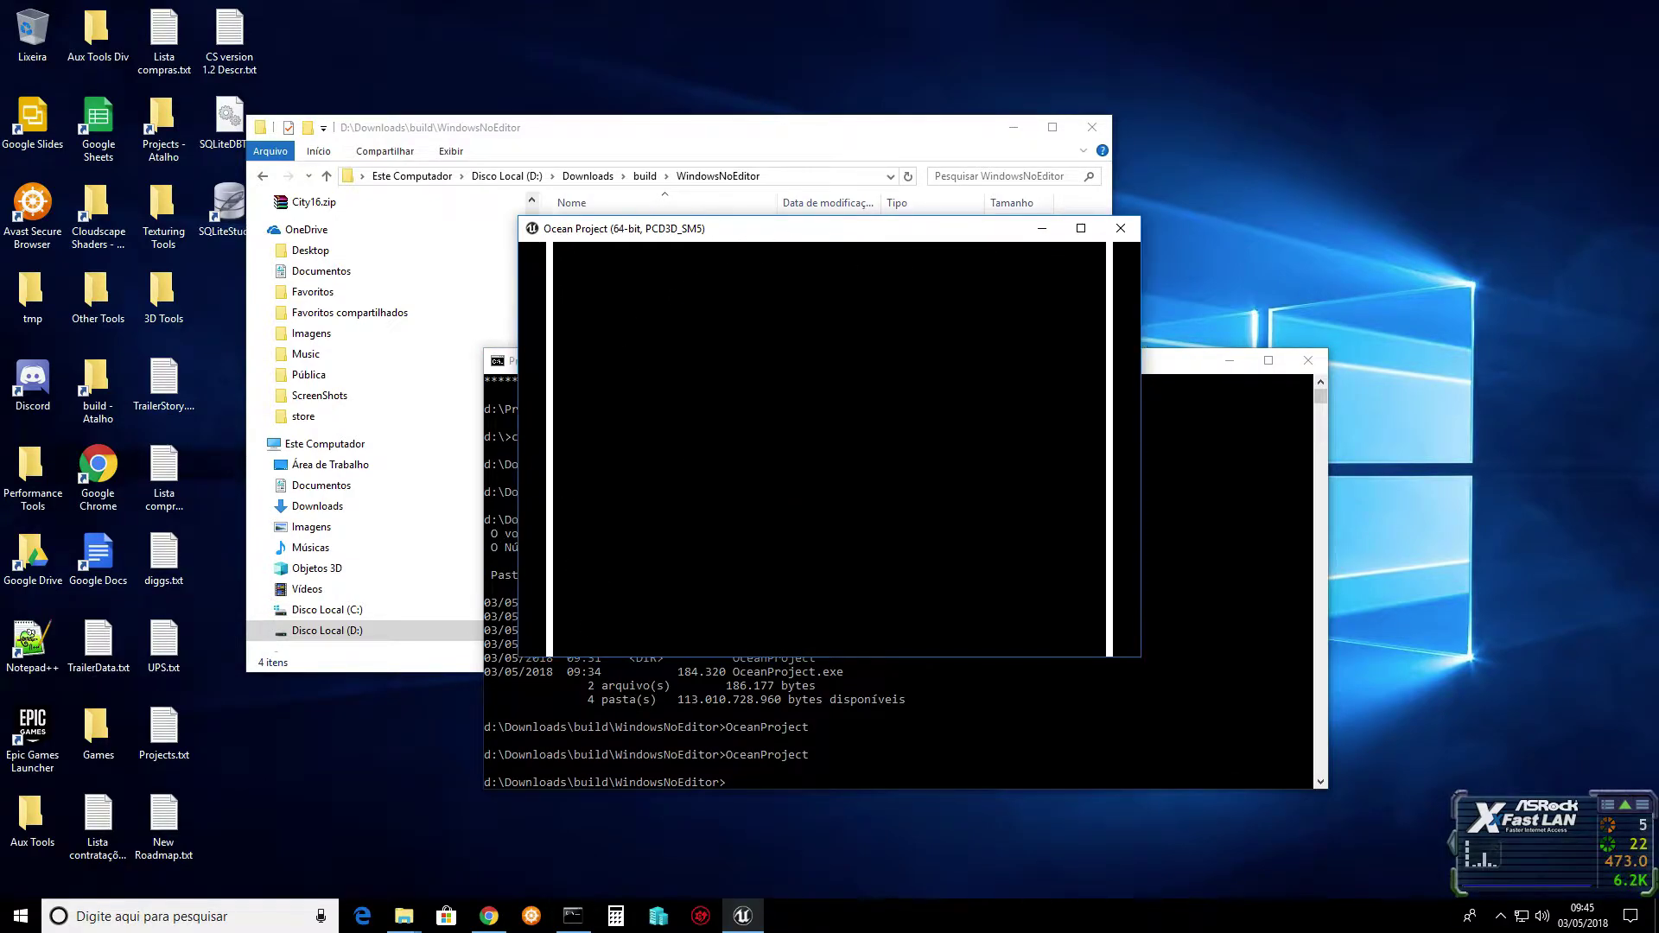
- Walk the character toward the sea, move the game window top-left, and open the in-game console
key(w)
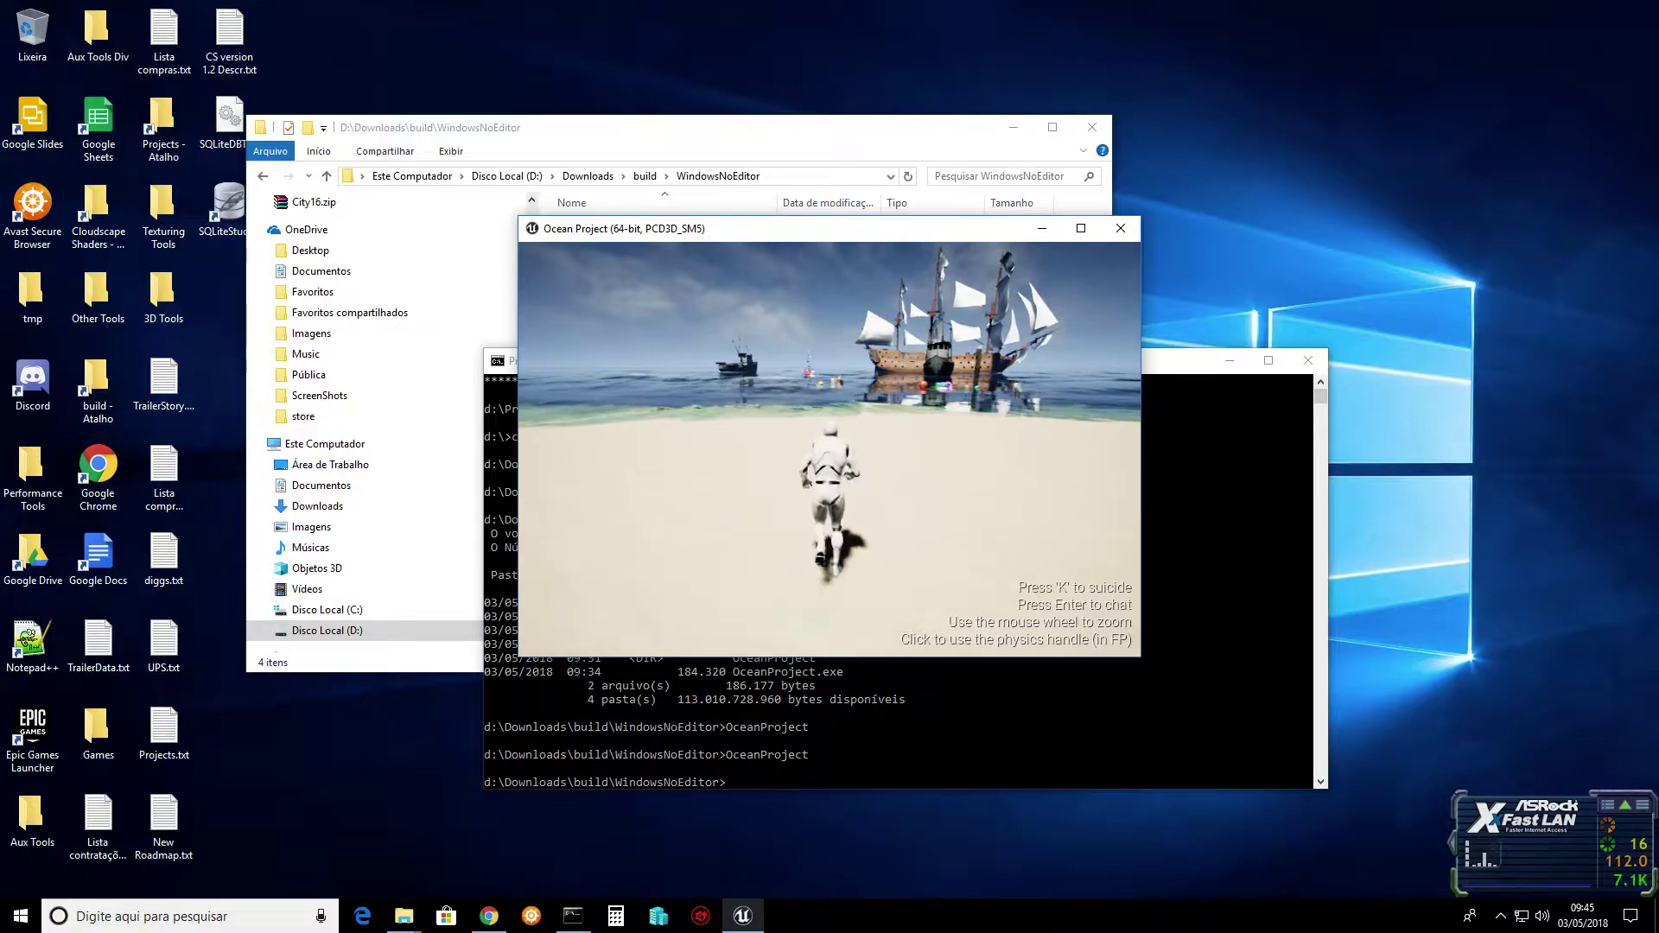
key(w)
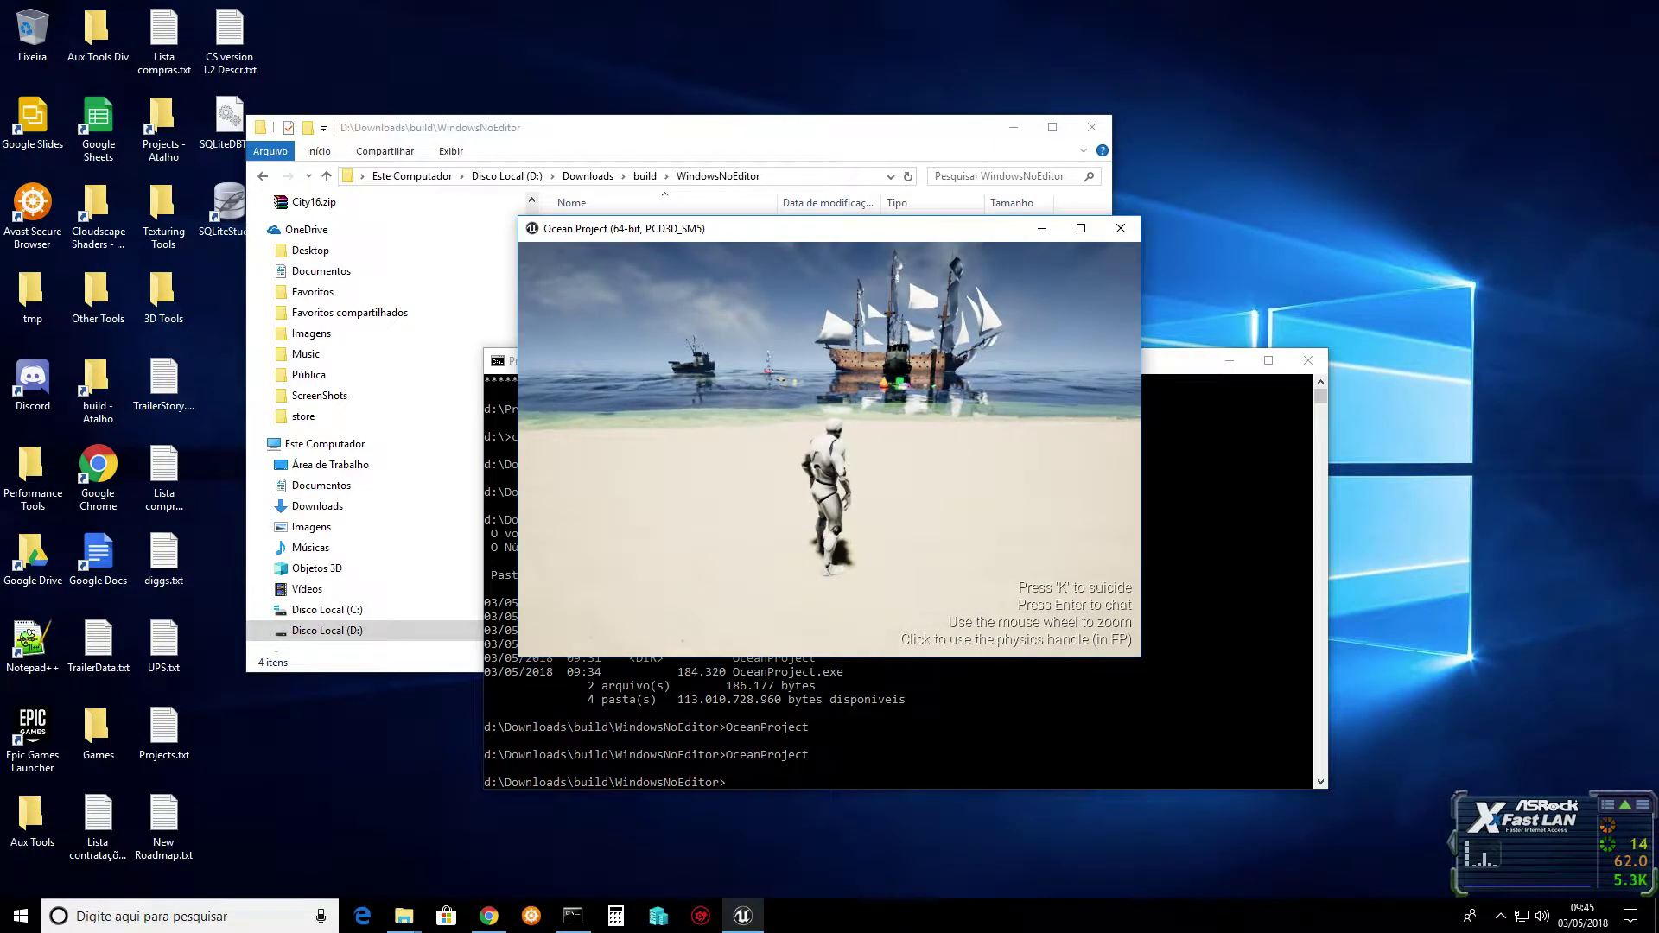
key(alt+Tab)
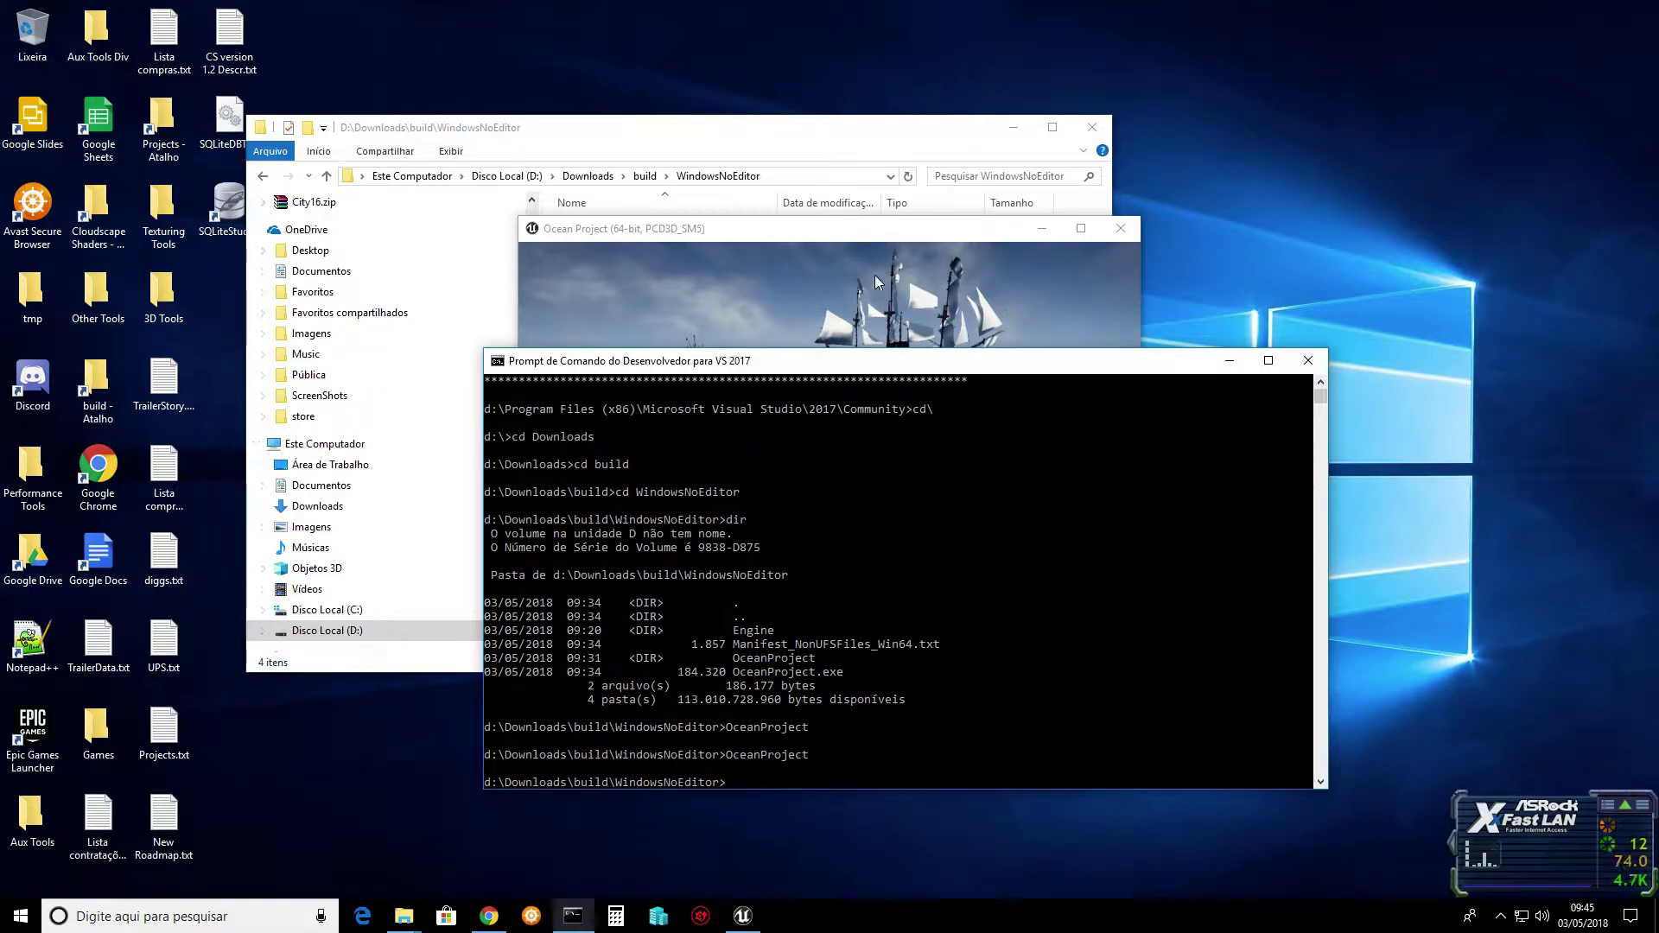
mouse_move(837, 232)
mouse_down()
mouse_move(322, 100)
mouse_move(358, 90)
mouse_up()
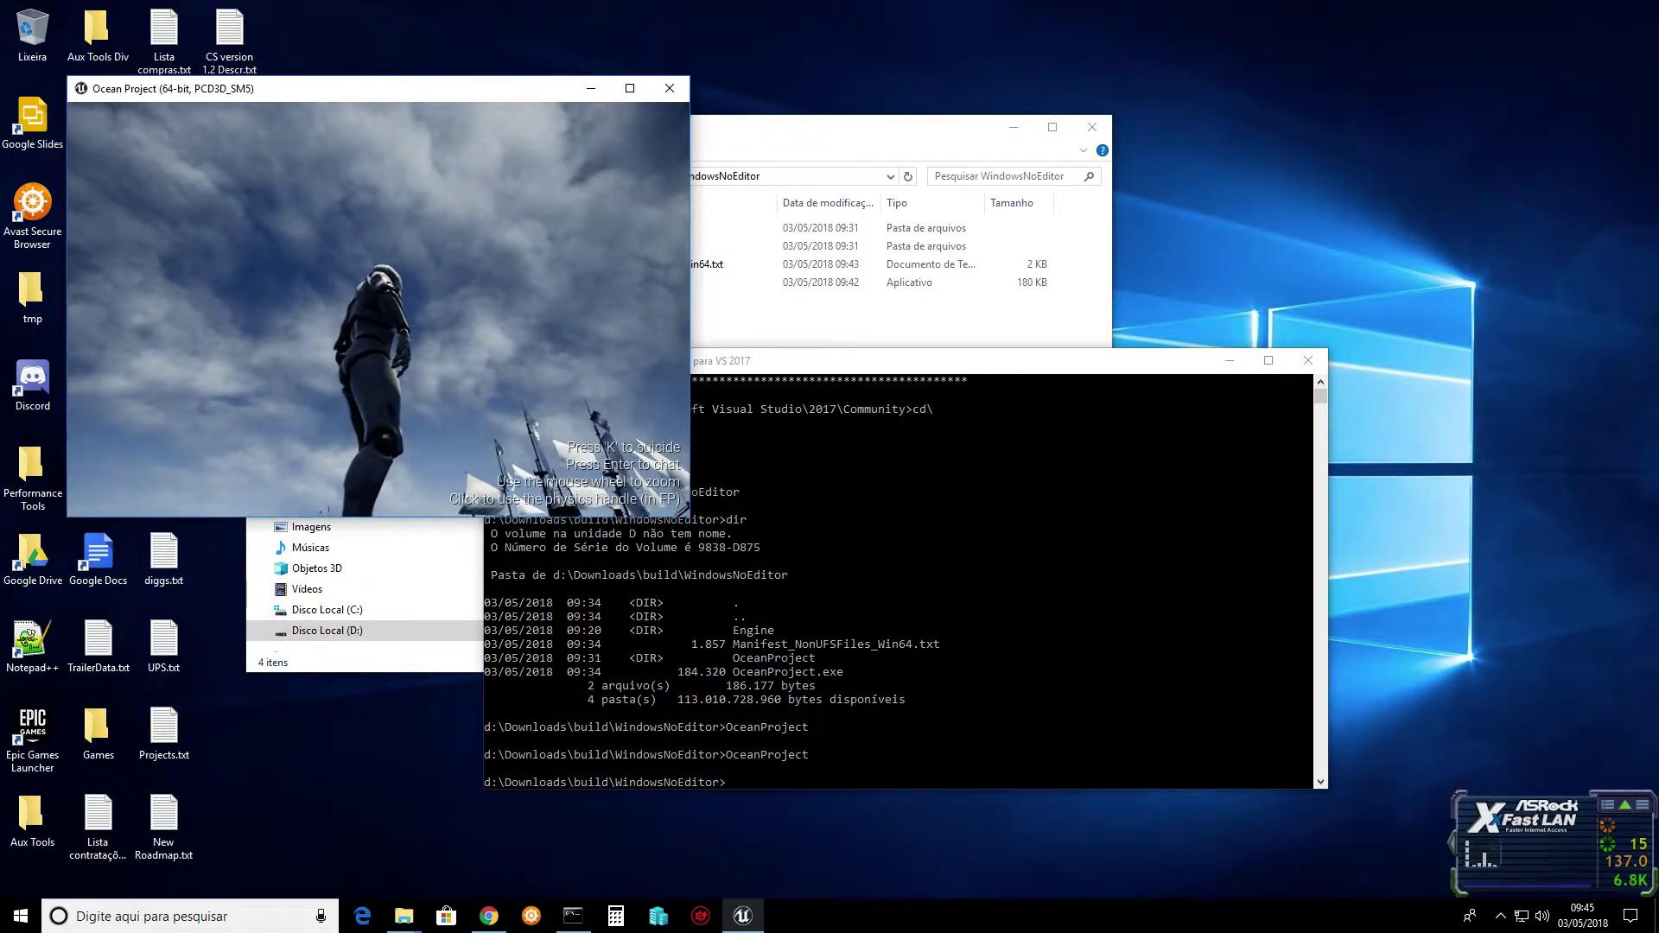
key(alt+Tab)
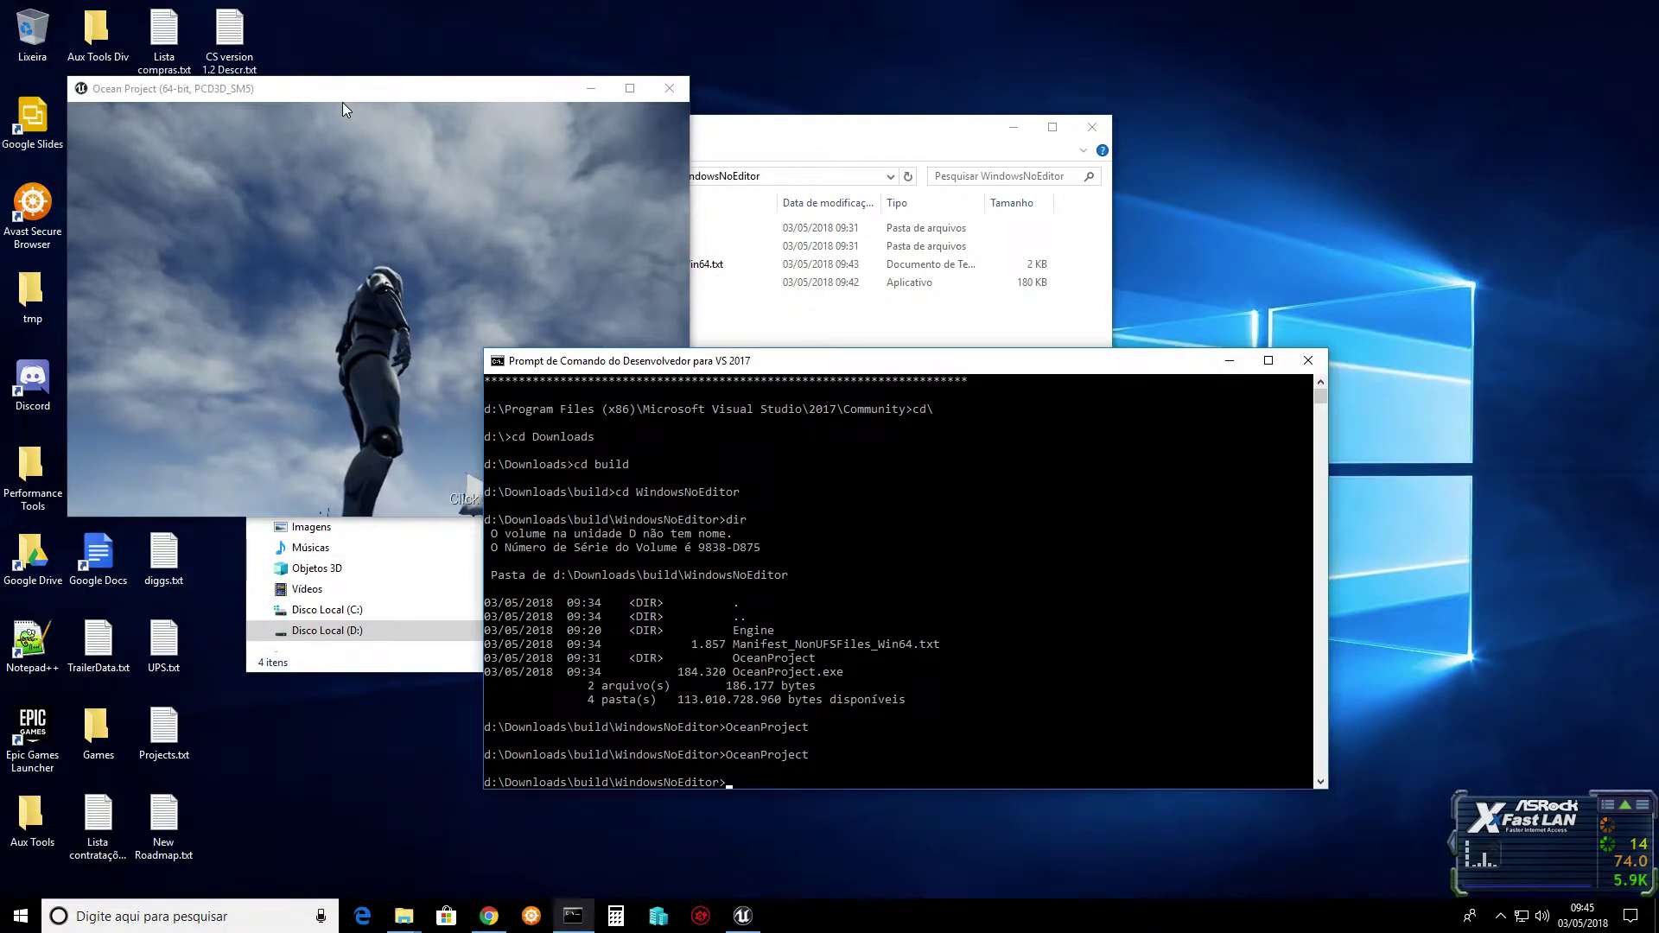
click(343, 102)
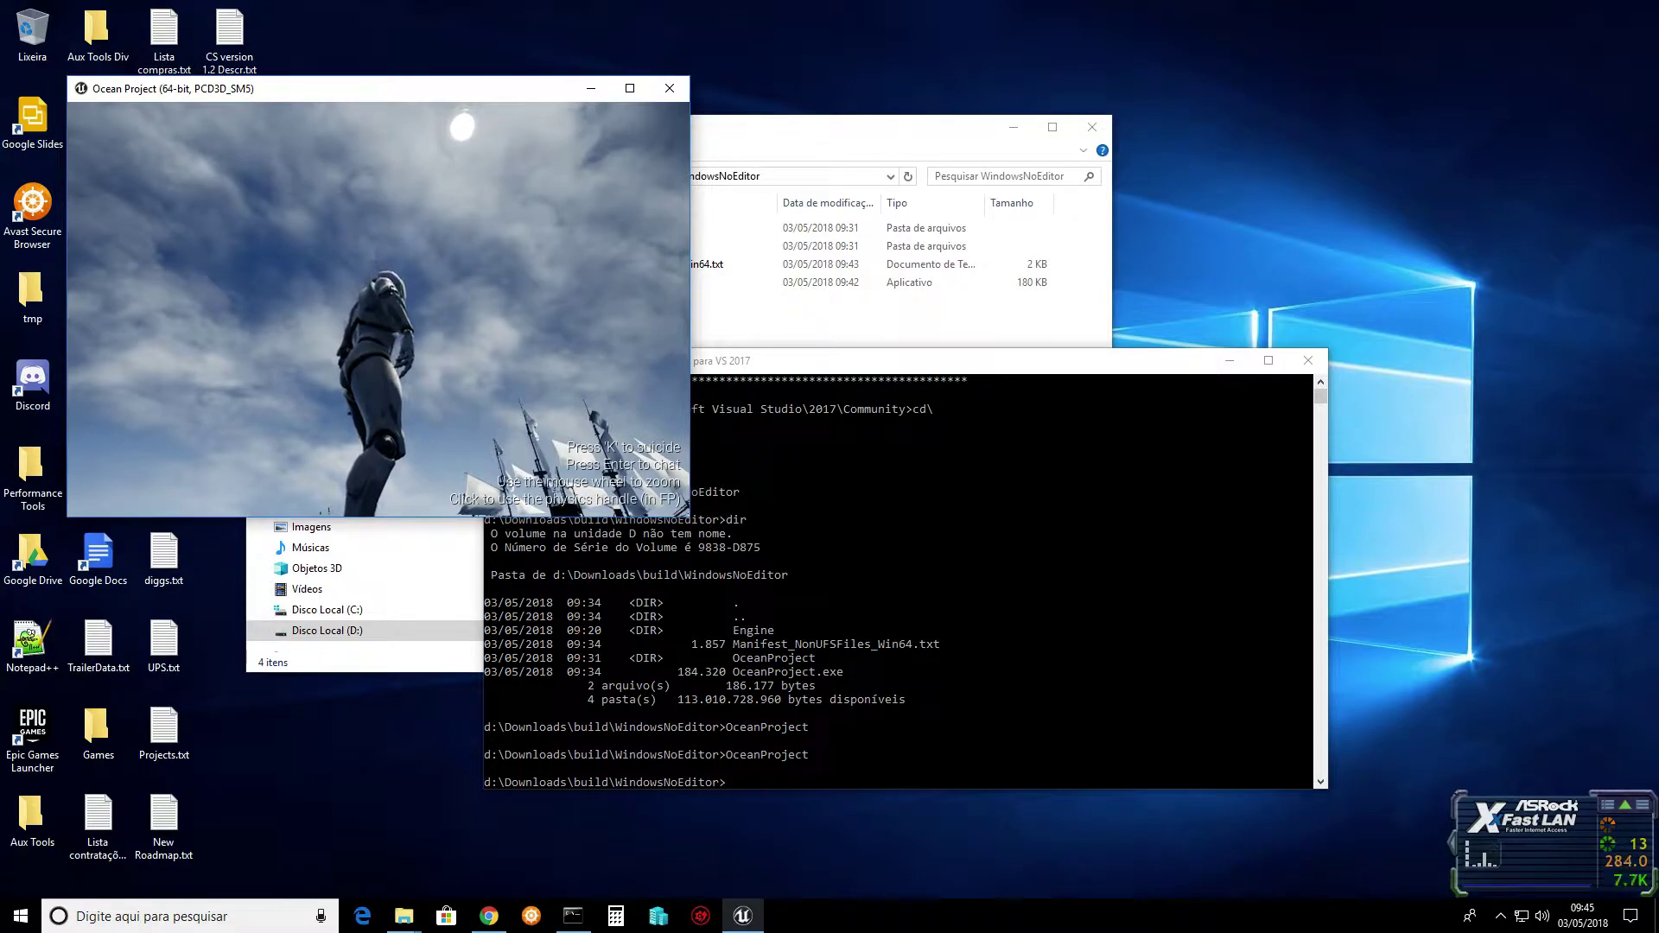
key(grave)
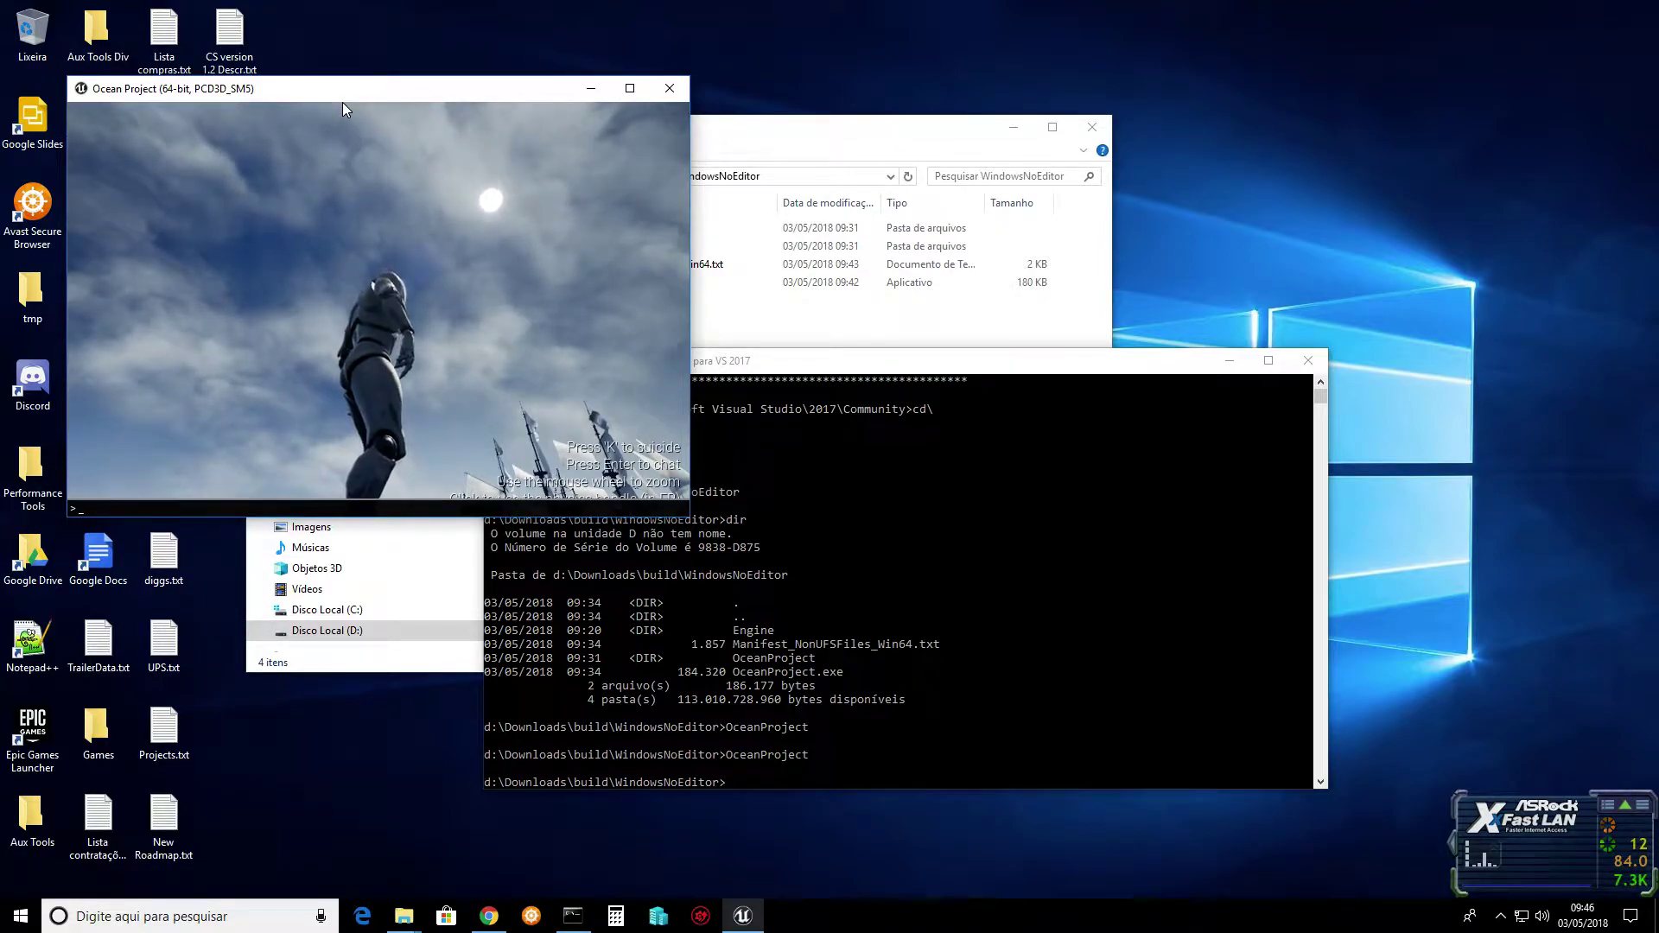
- Run 'open IslandMap?listen' in the game console to host IslandMap as a listen server
text(open )
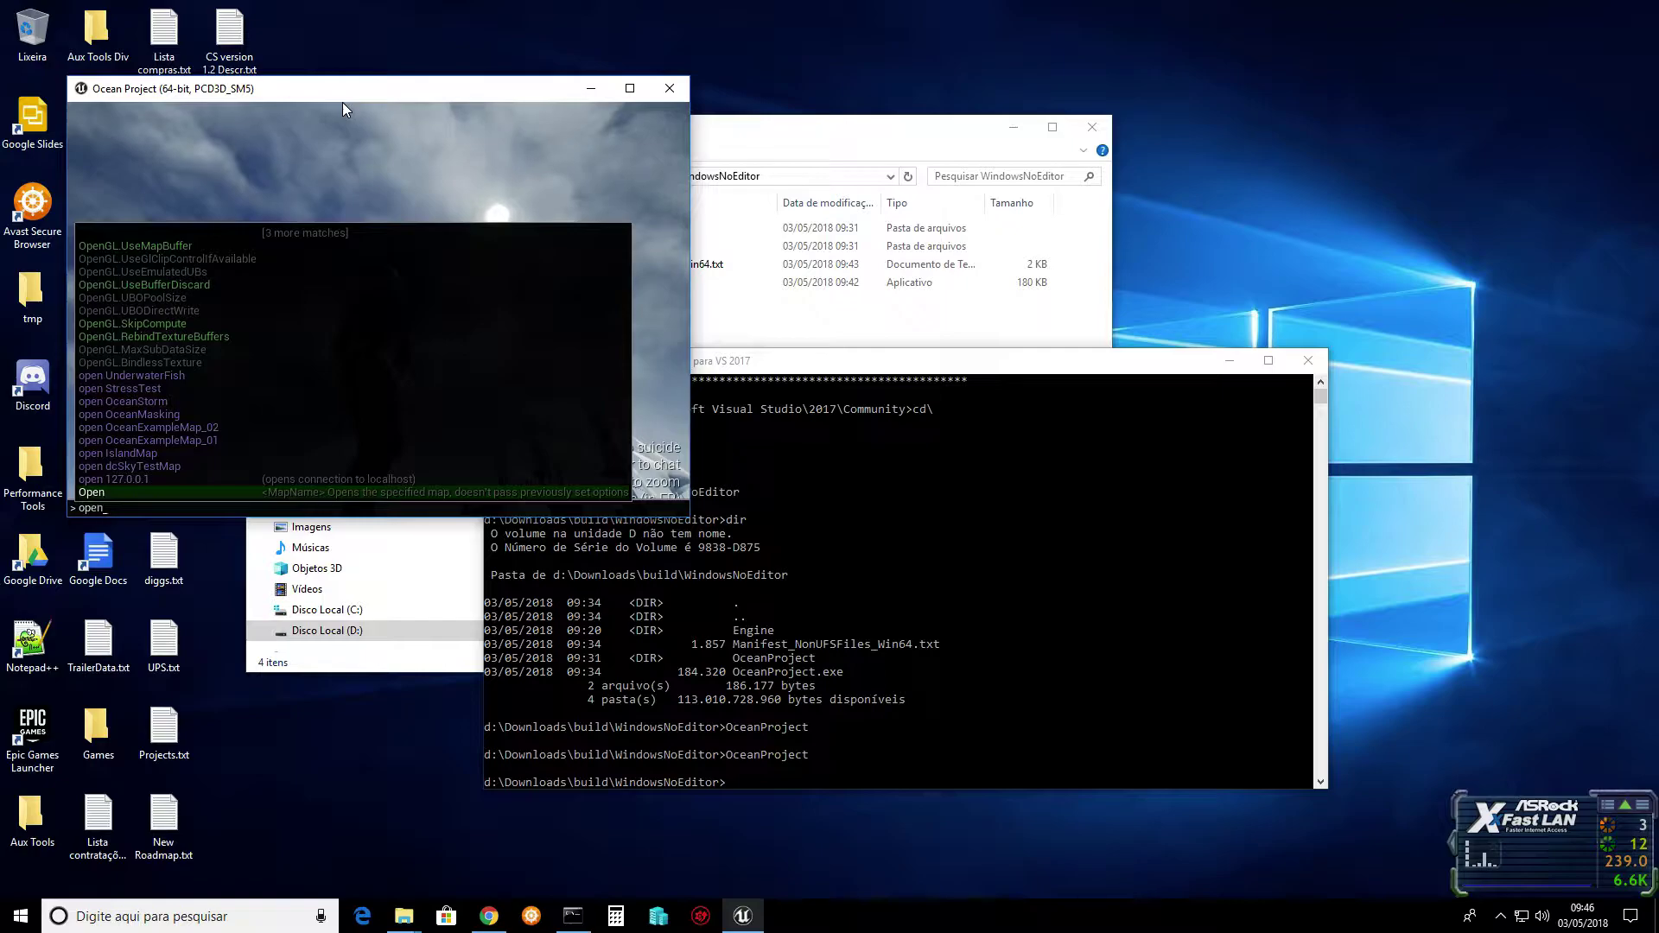
text(IslandM)
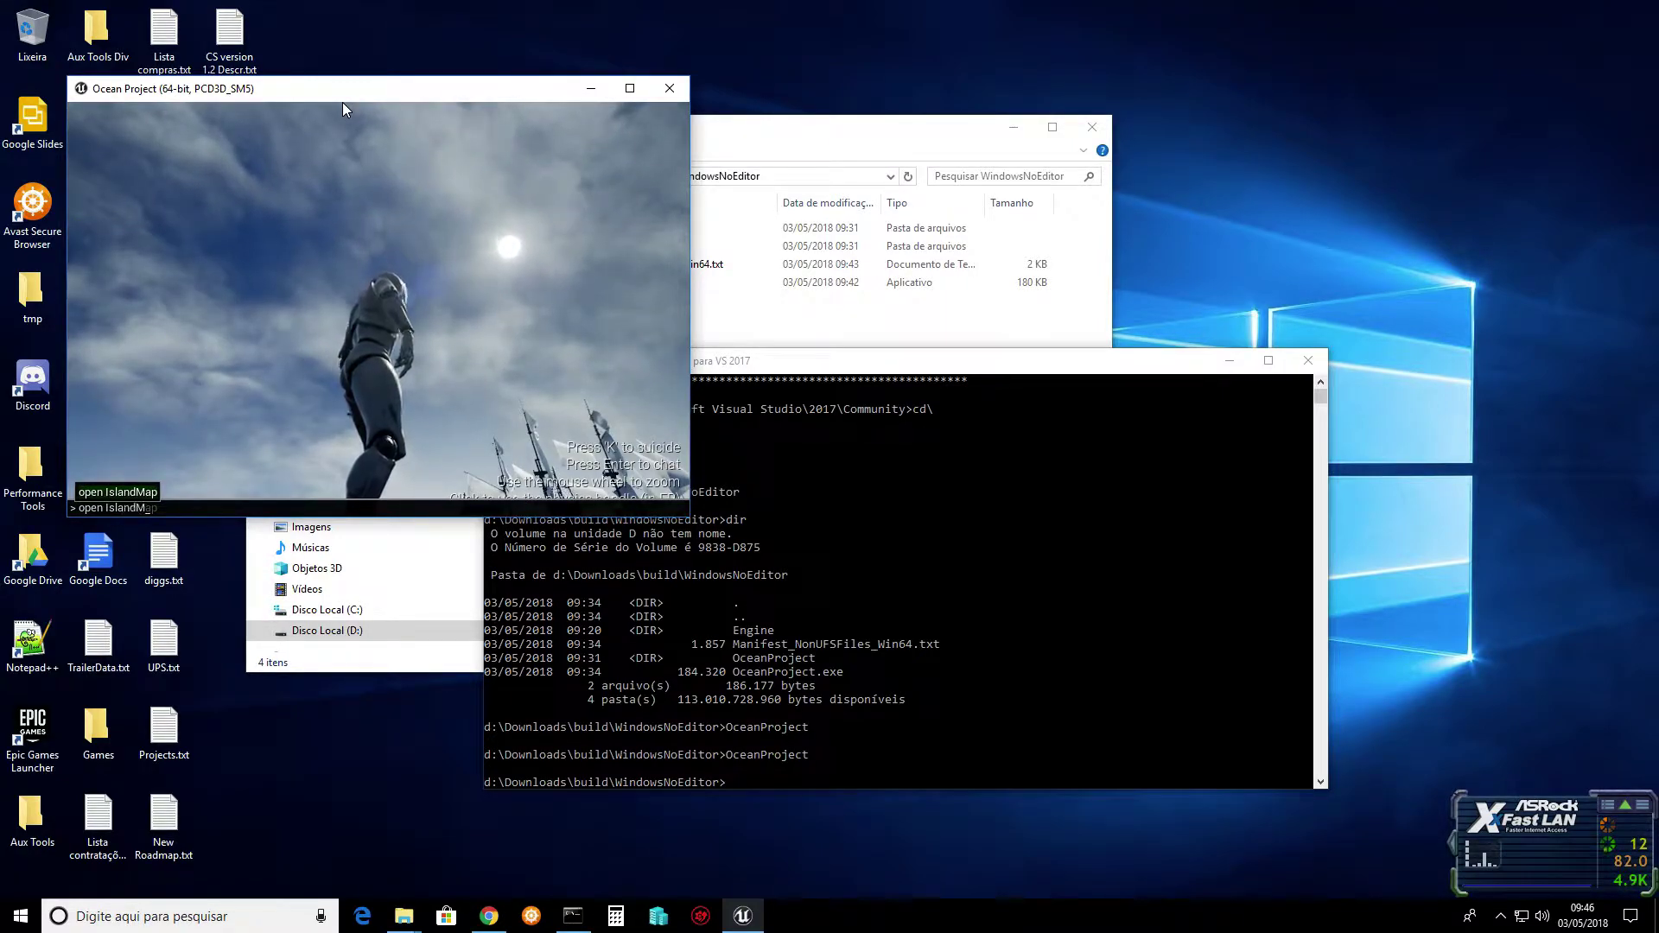
key(Tab)
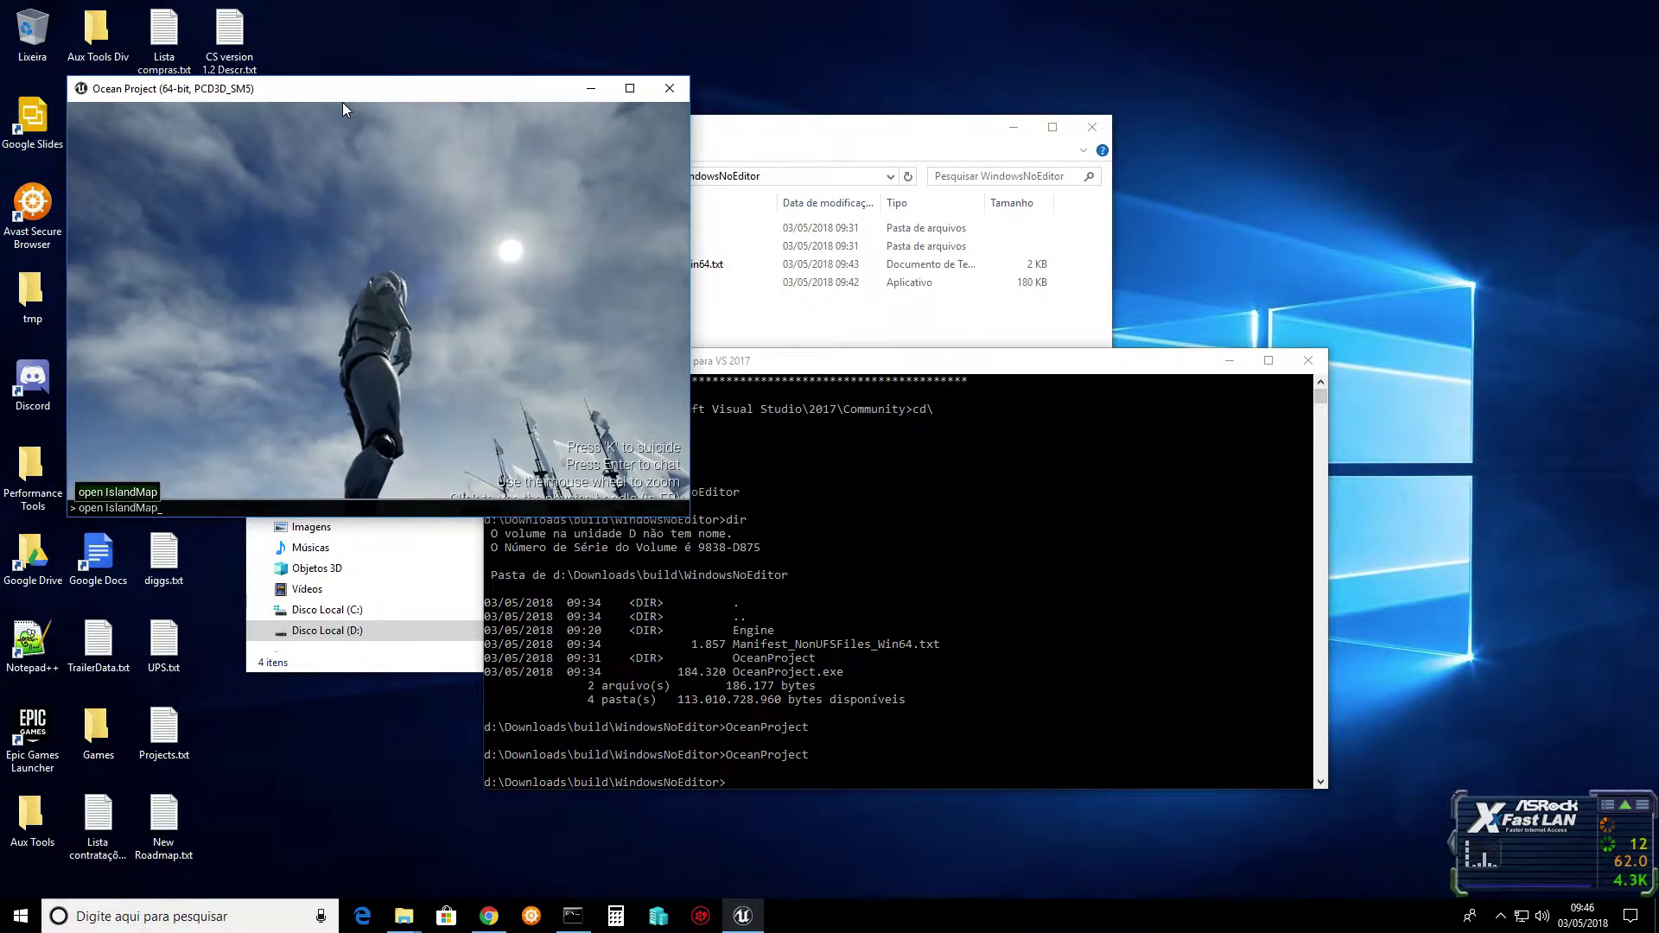
text(?)
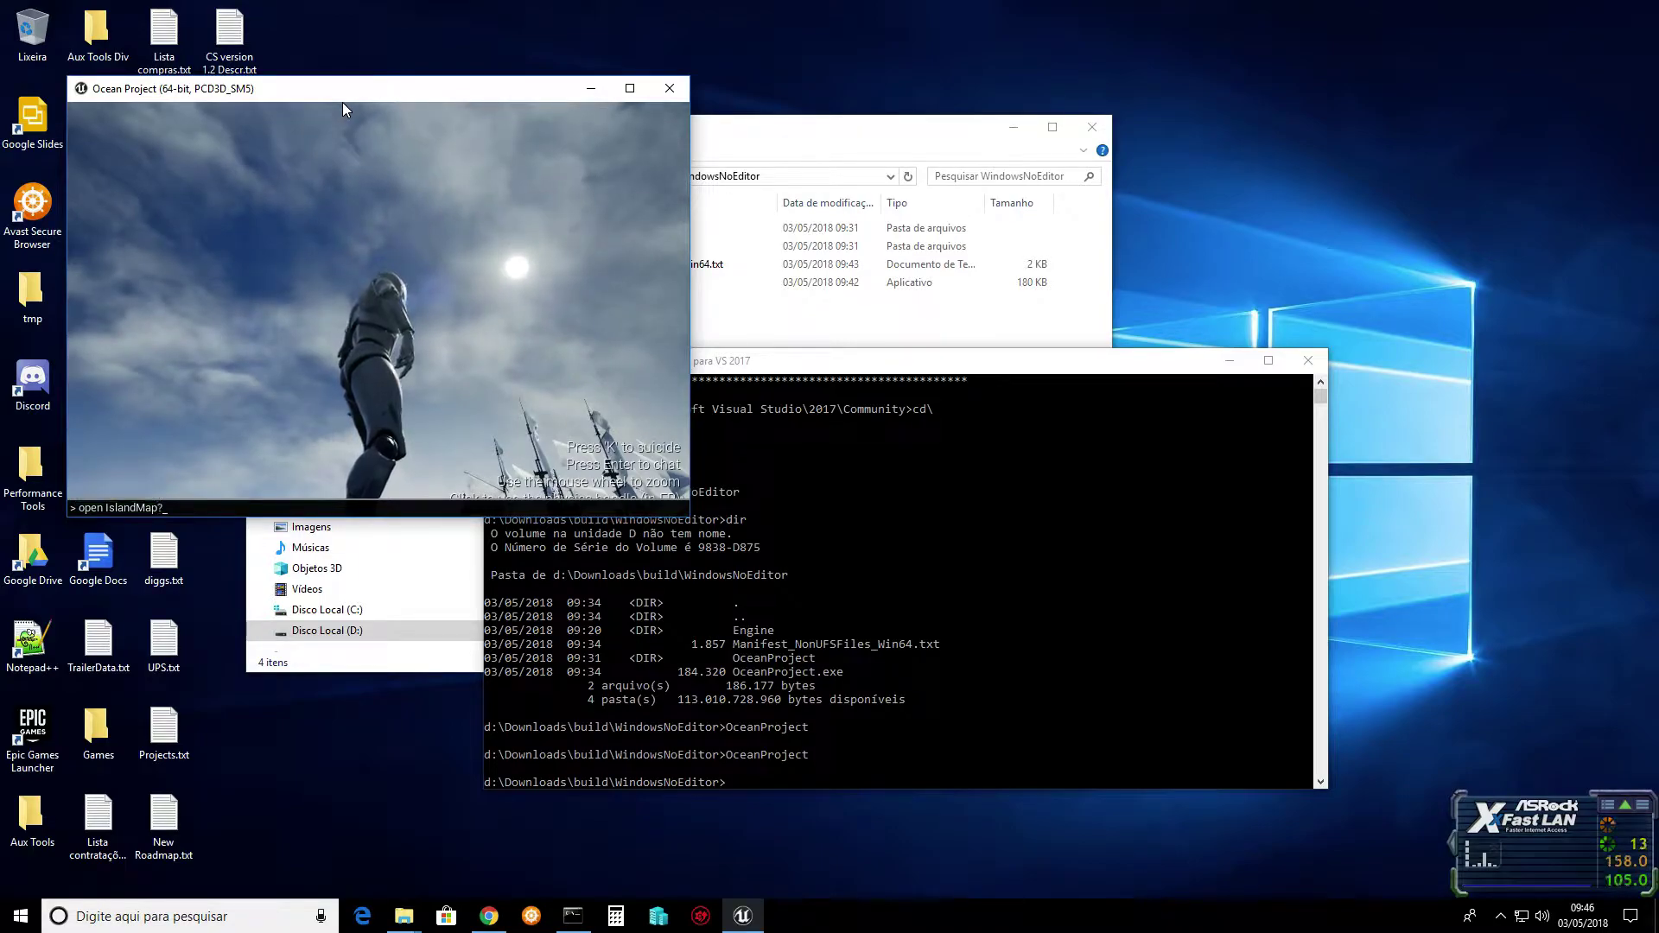
text(l)
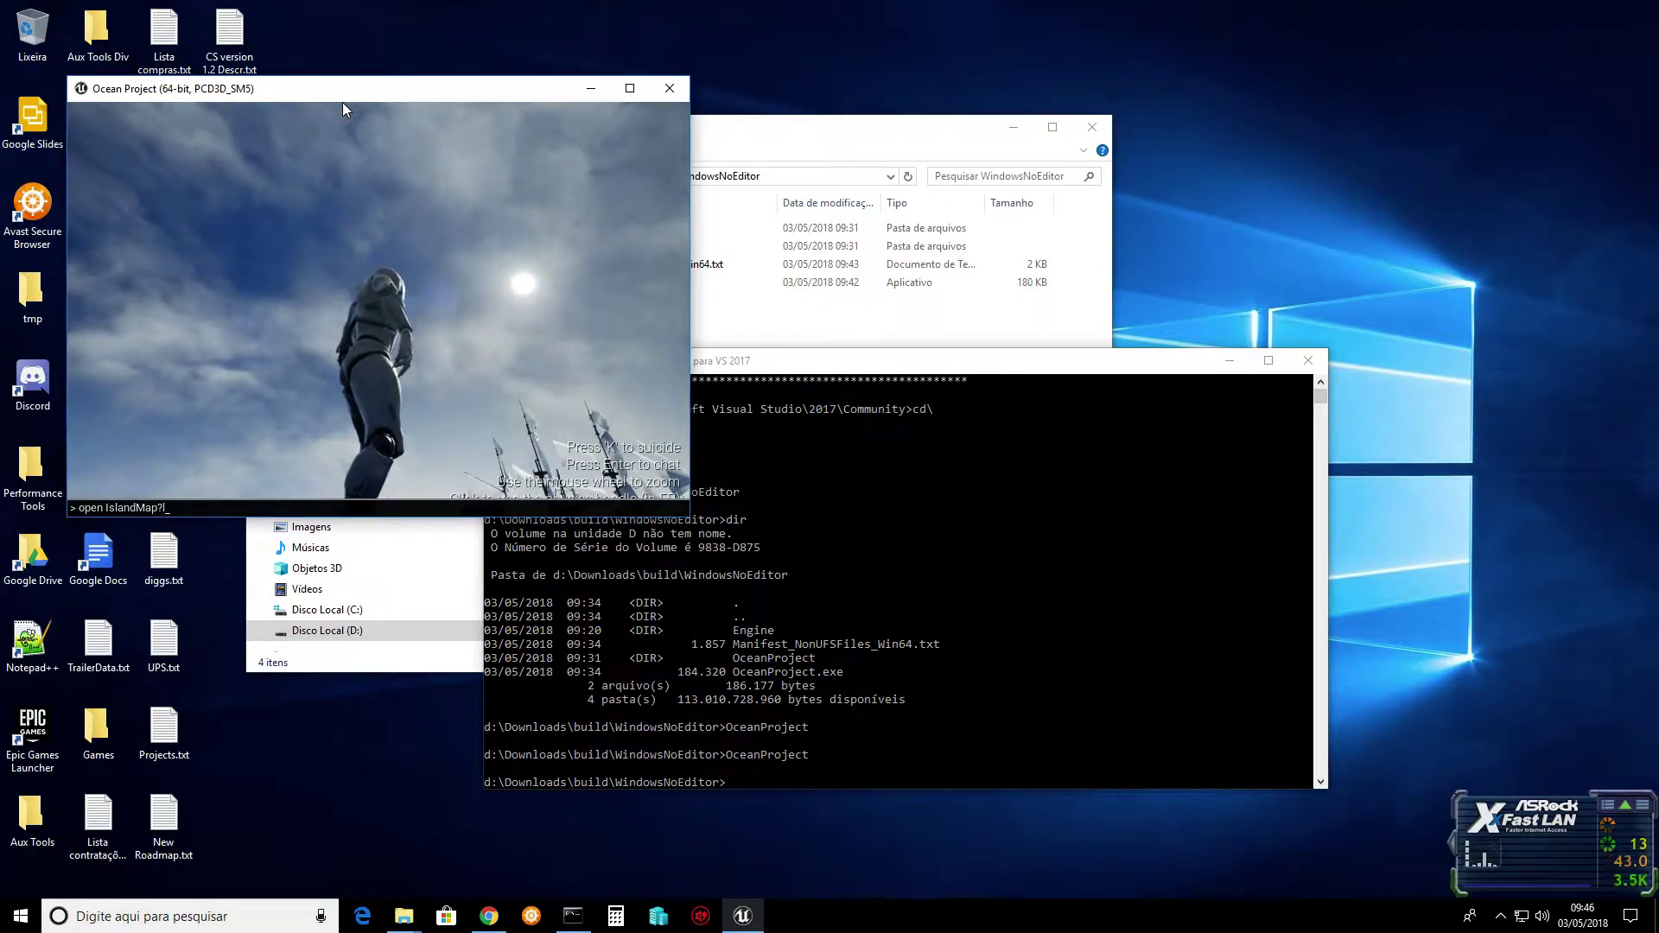
text(isten)
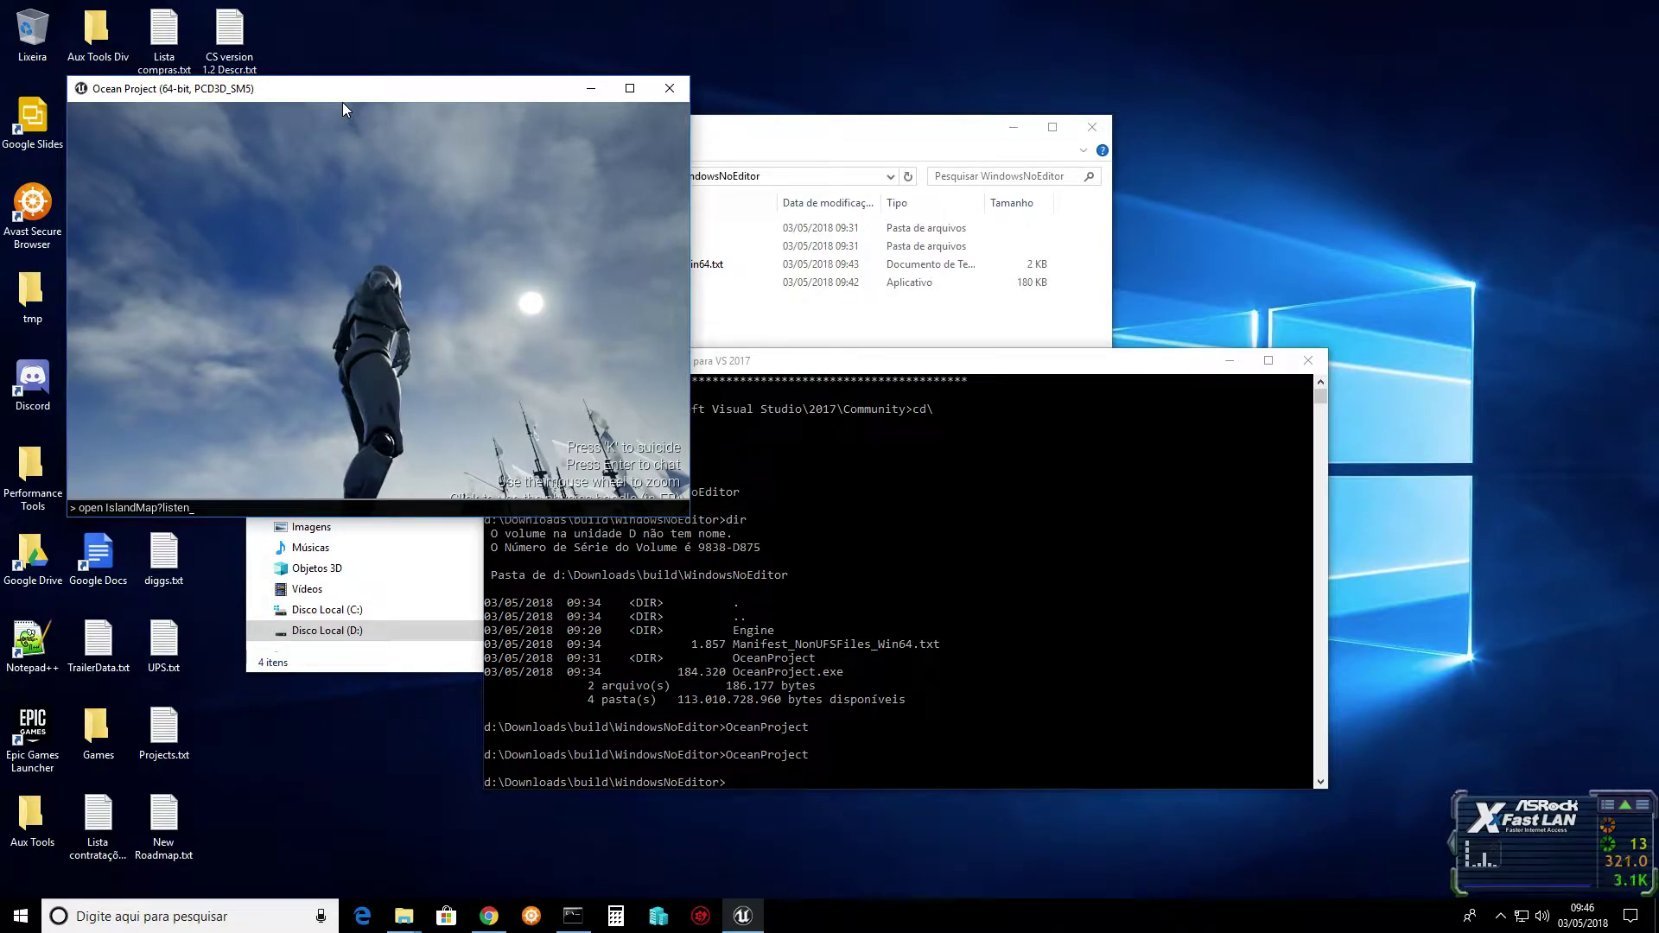
key(Return)
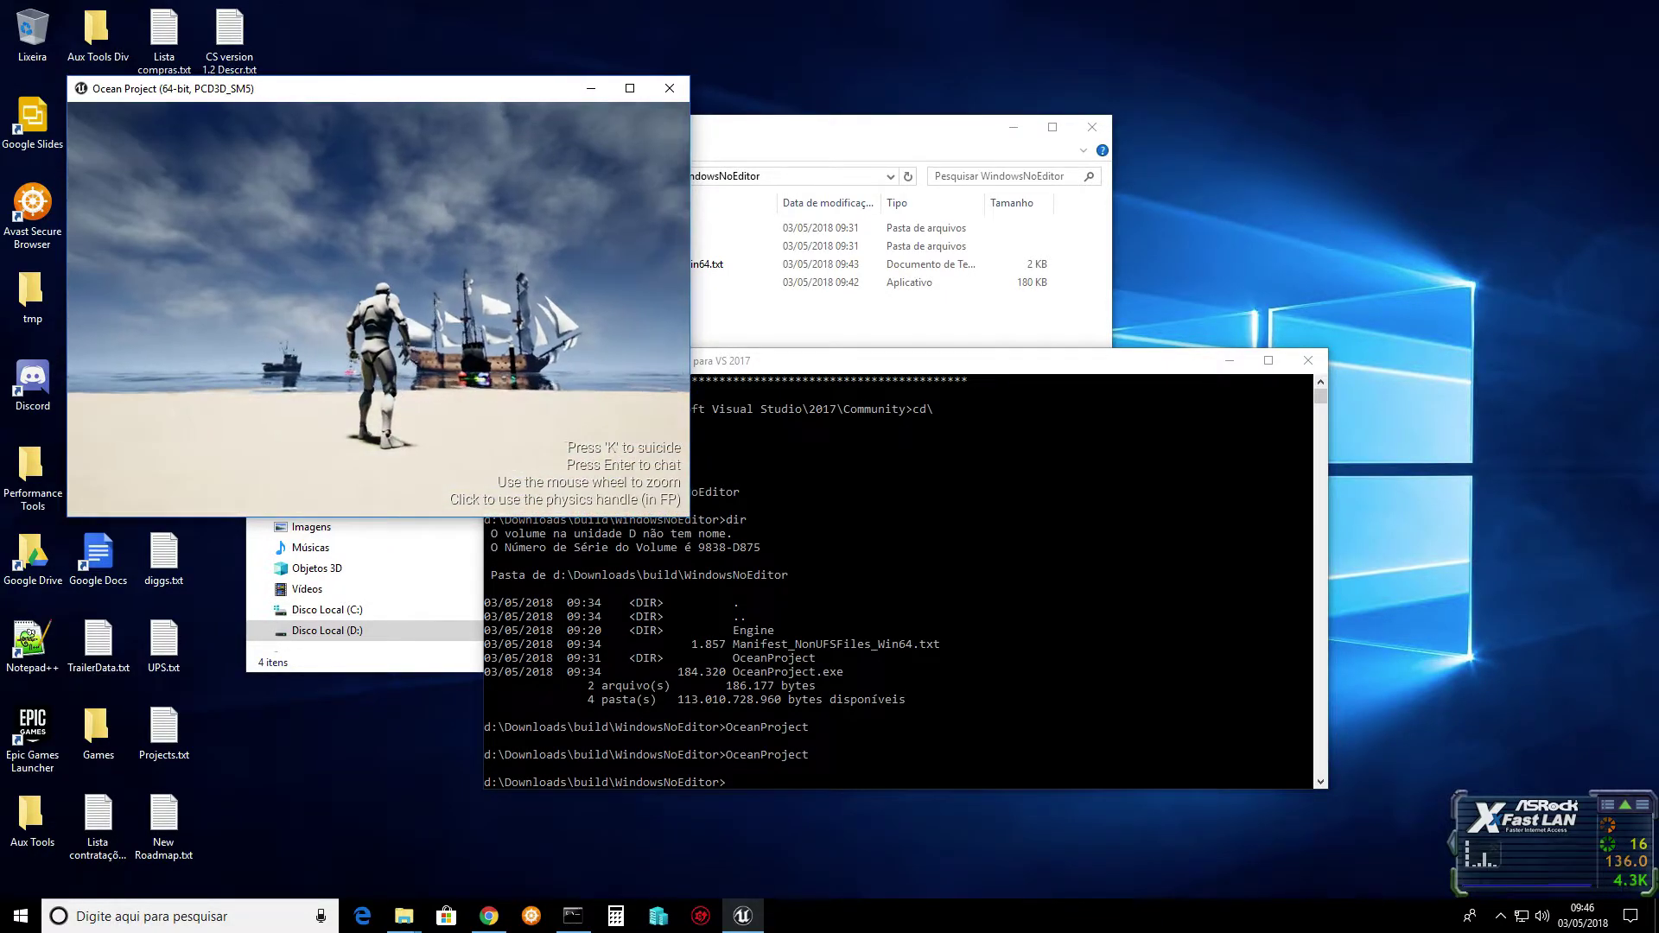
- Run the host character onto the sunny beach by the ships, then switch to the command prompt
key(w)
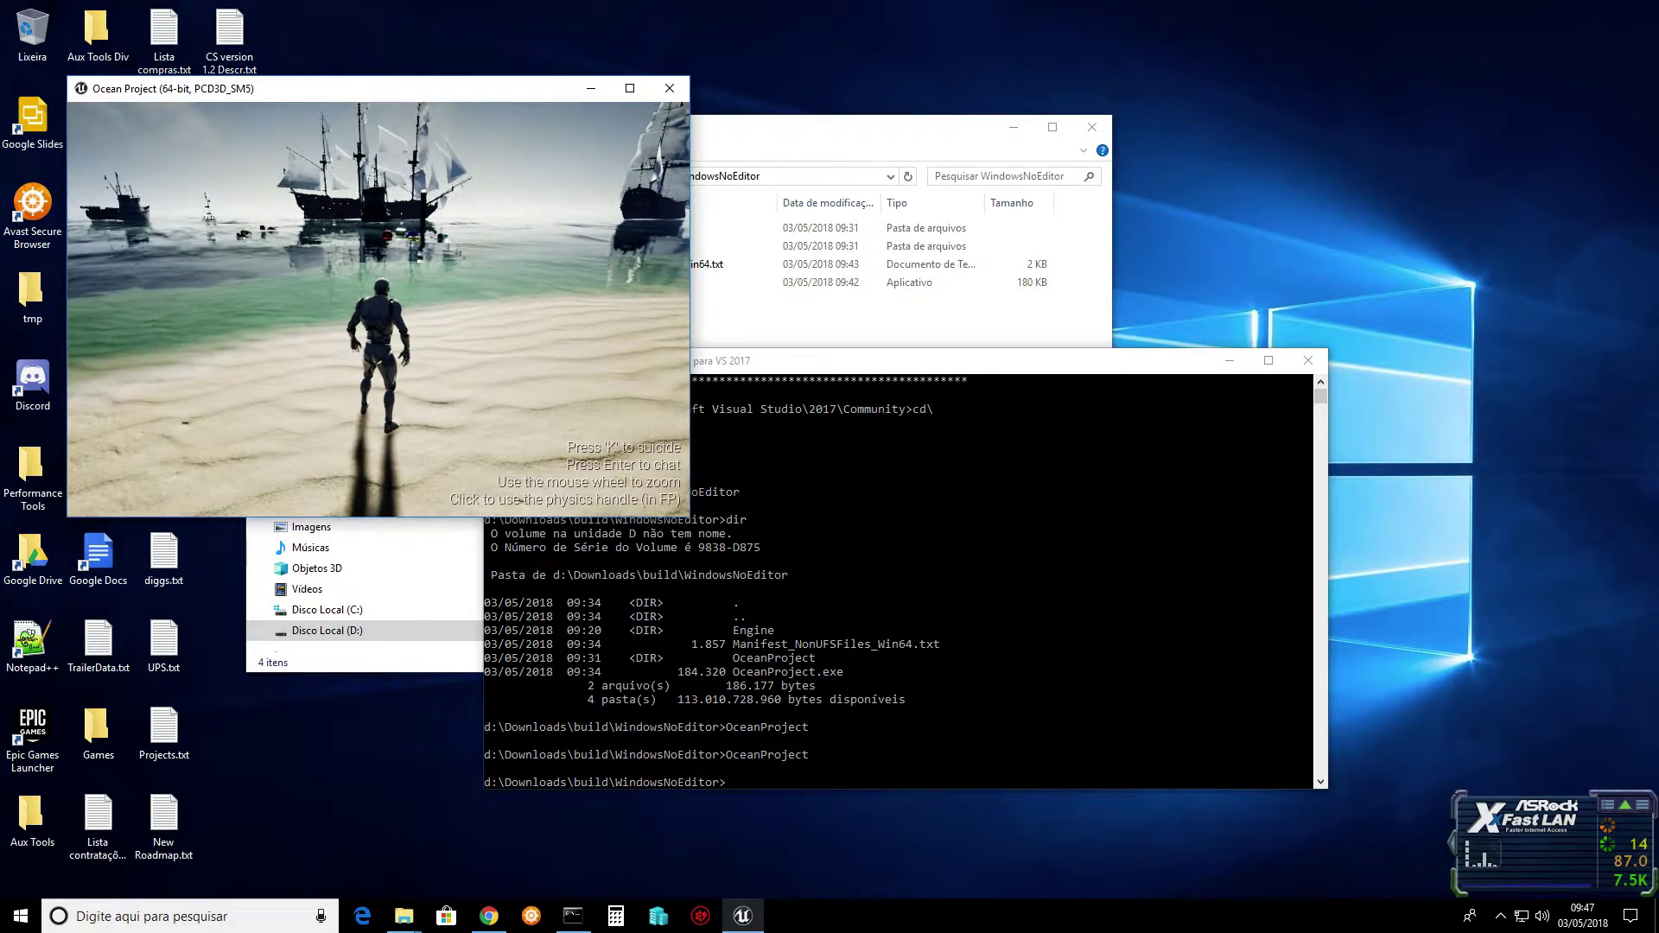
key(alt+Tab)
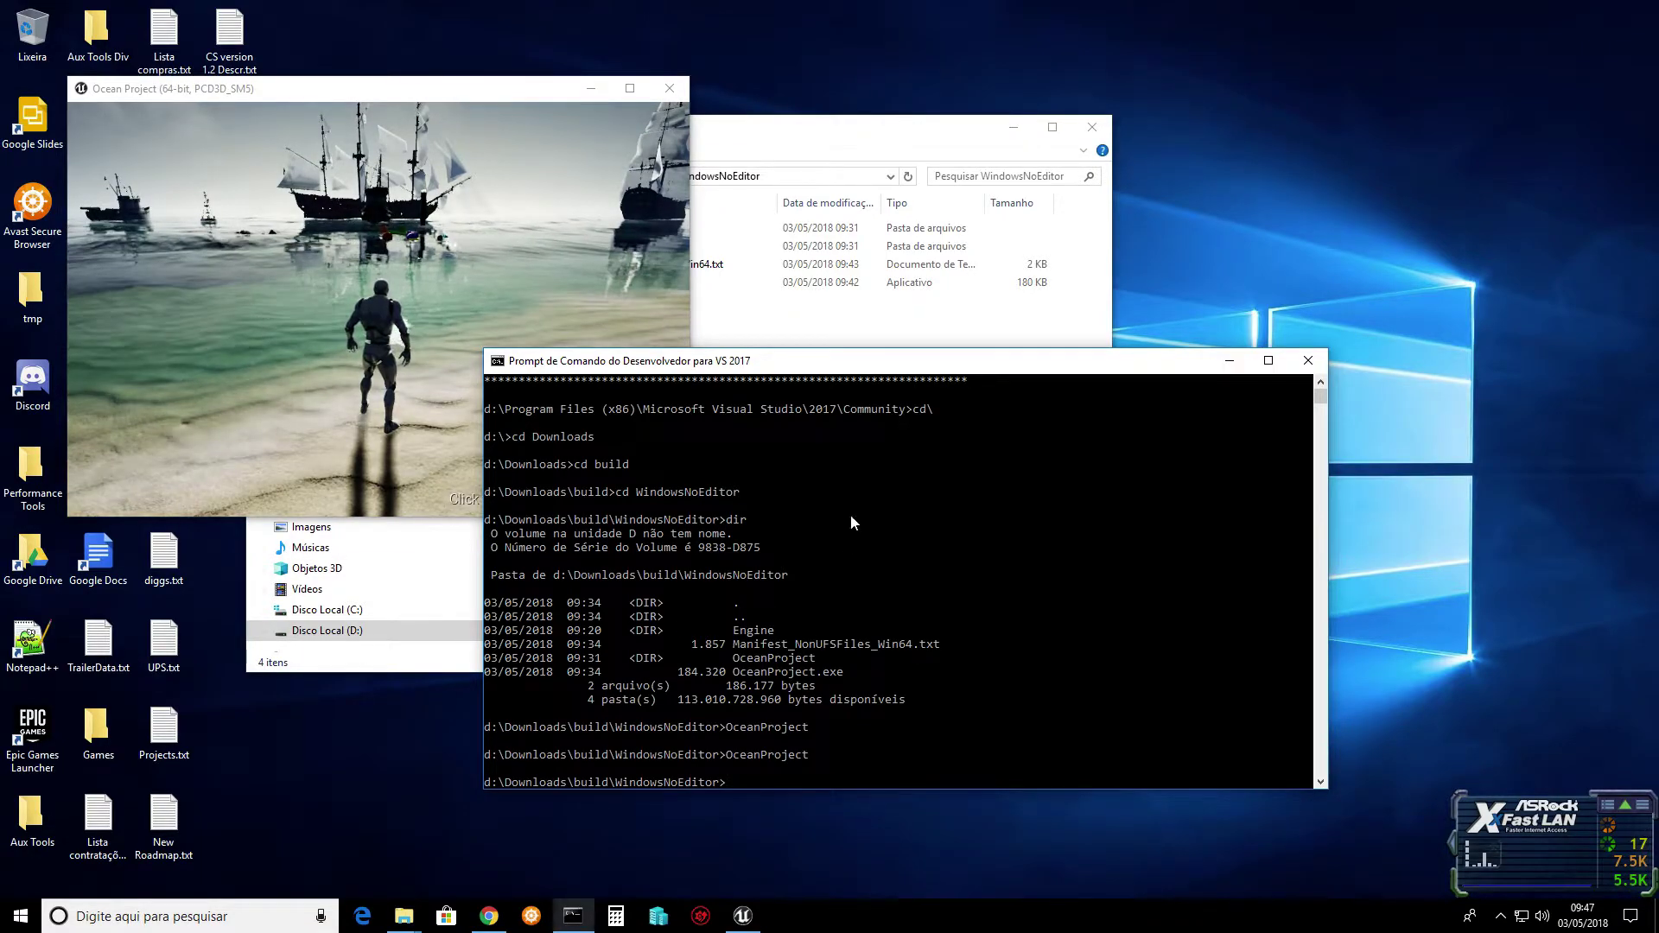
- Rerun OceanProject from the command prompt and place the second game window right of the first
drag(695, 366, 944, 318)
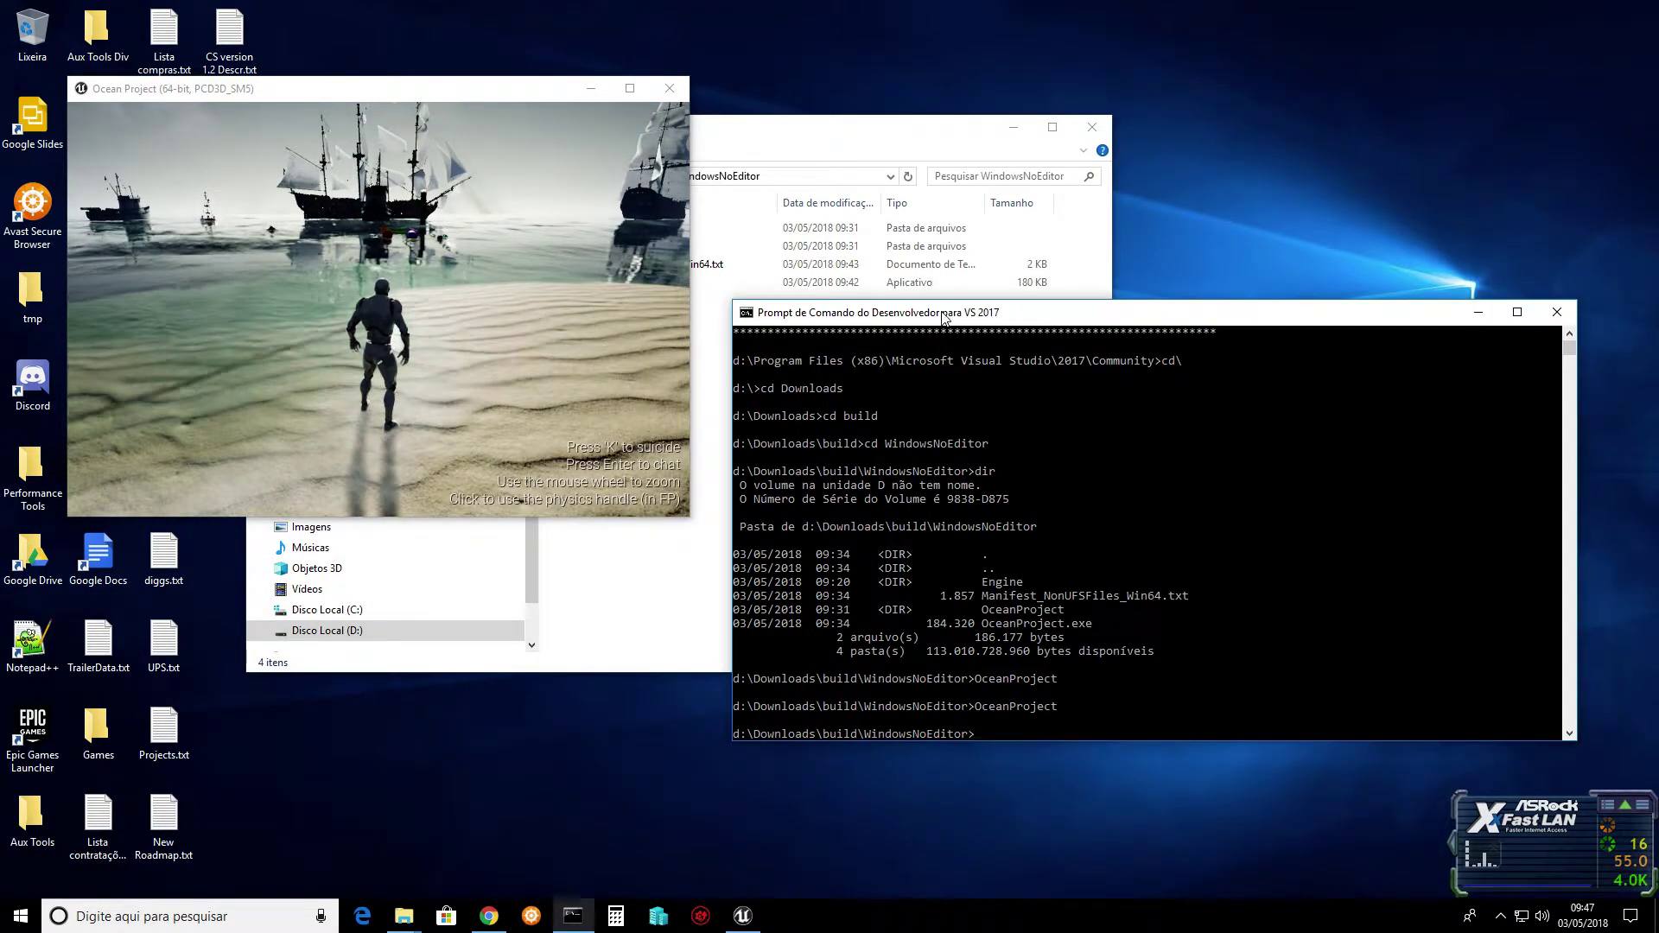
click(1069, 609)
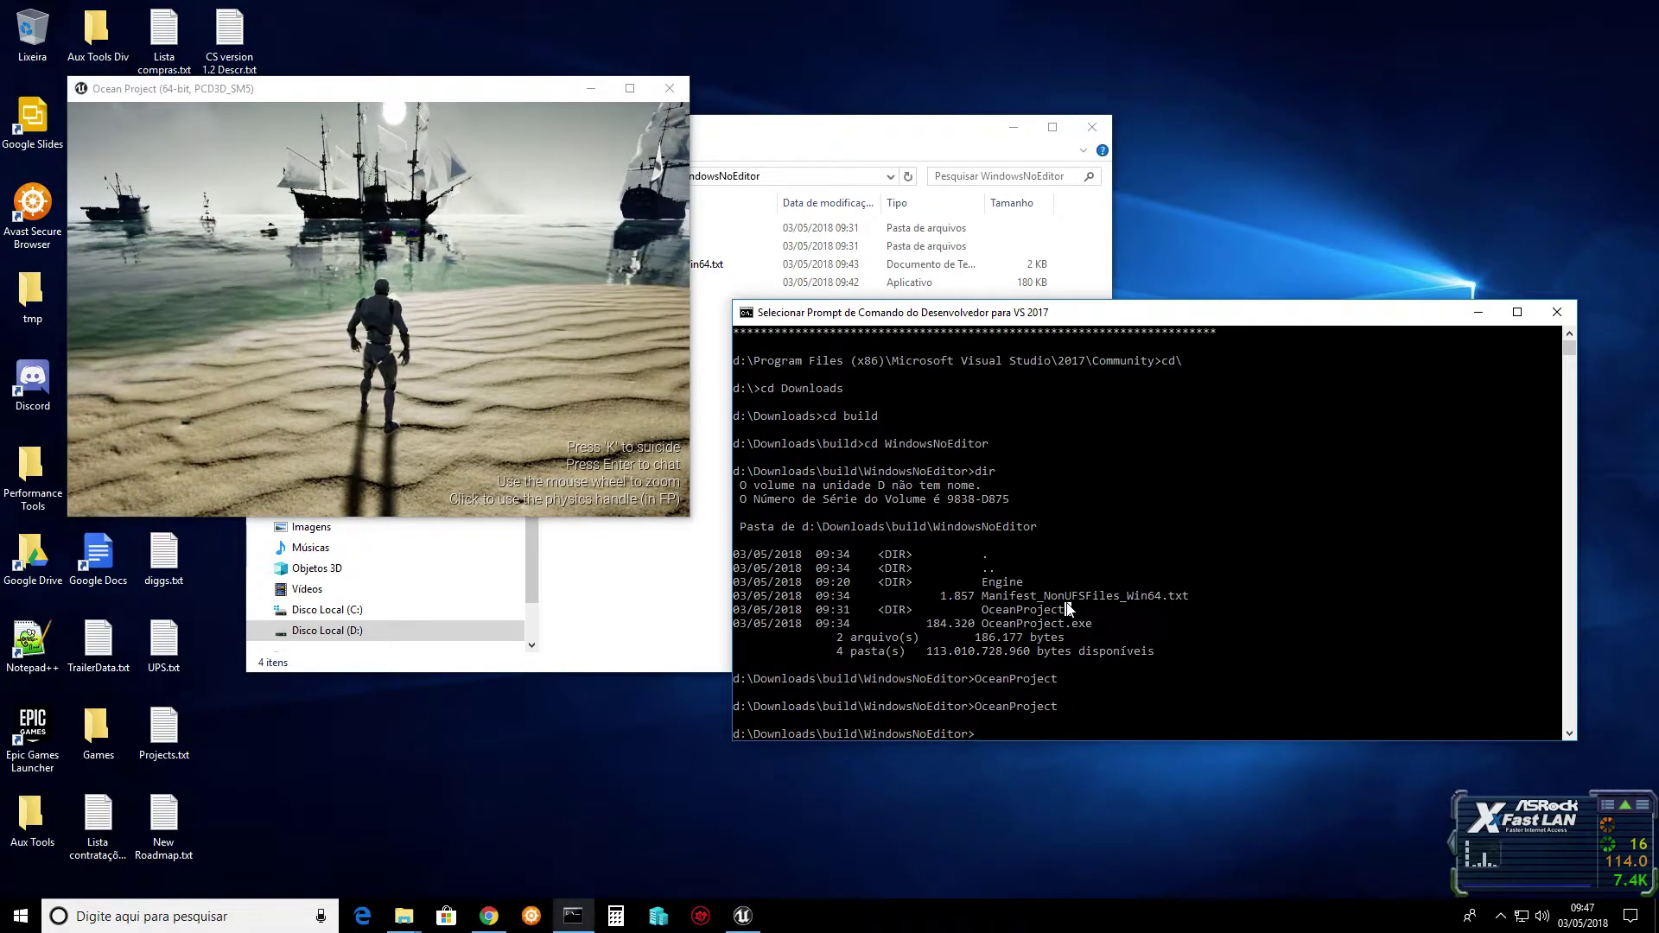
key(Up)
key(Return)
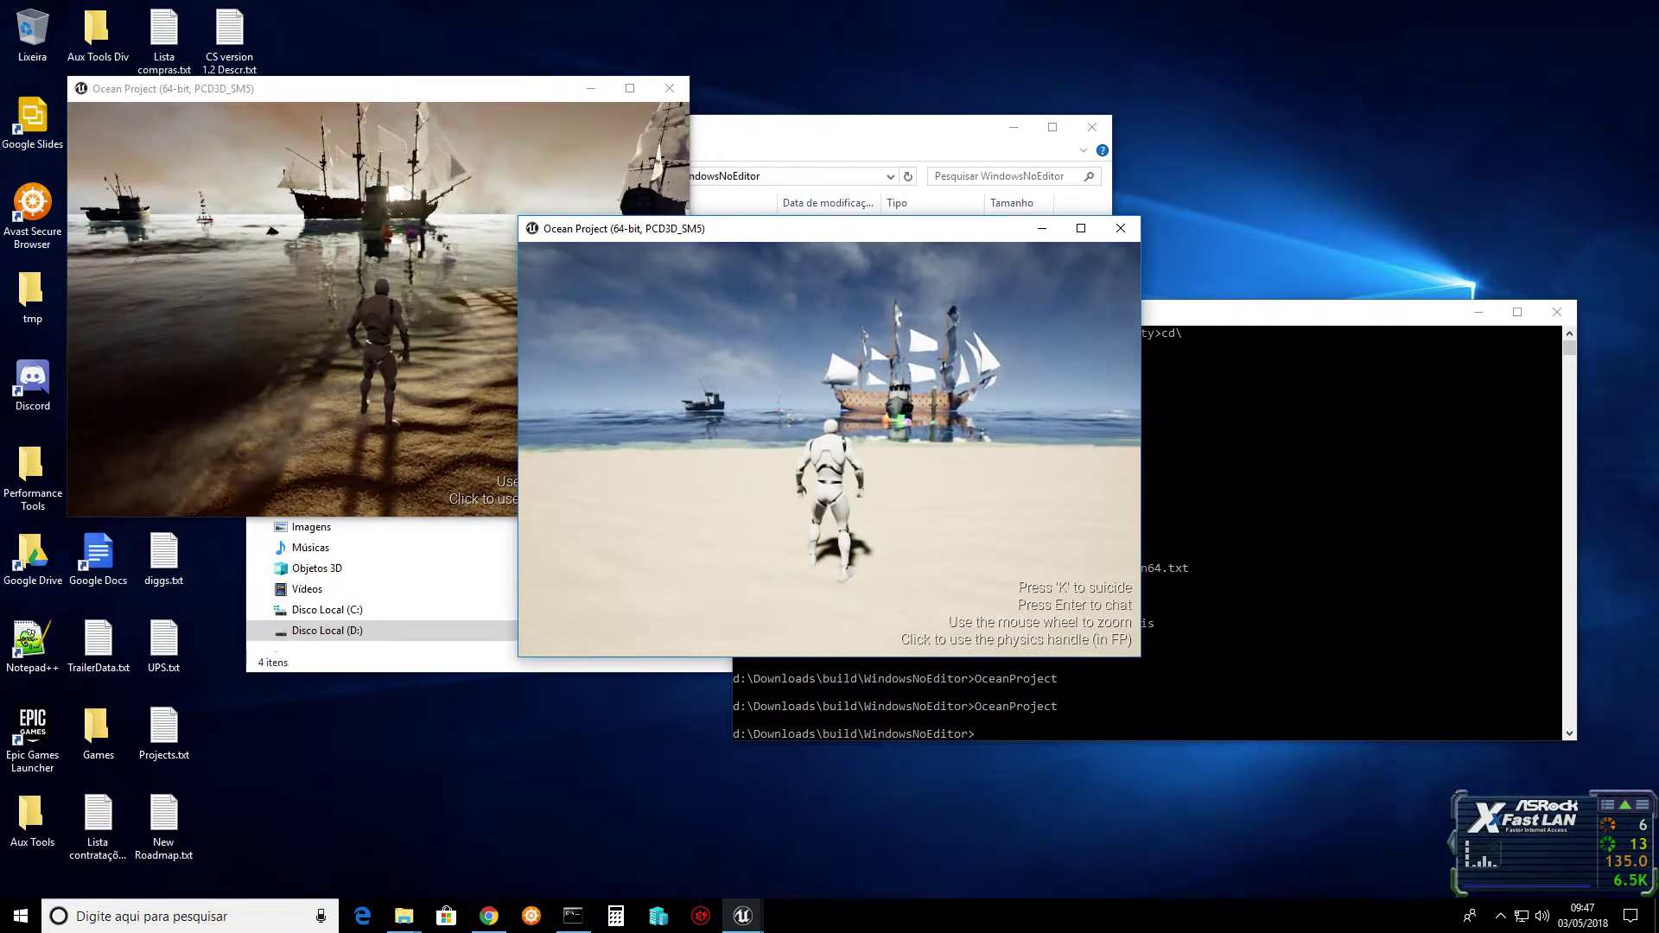
key(alt+Tab)
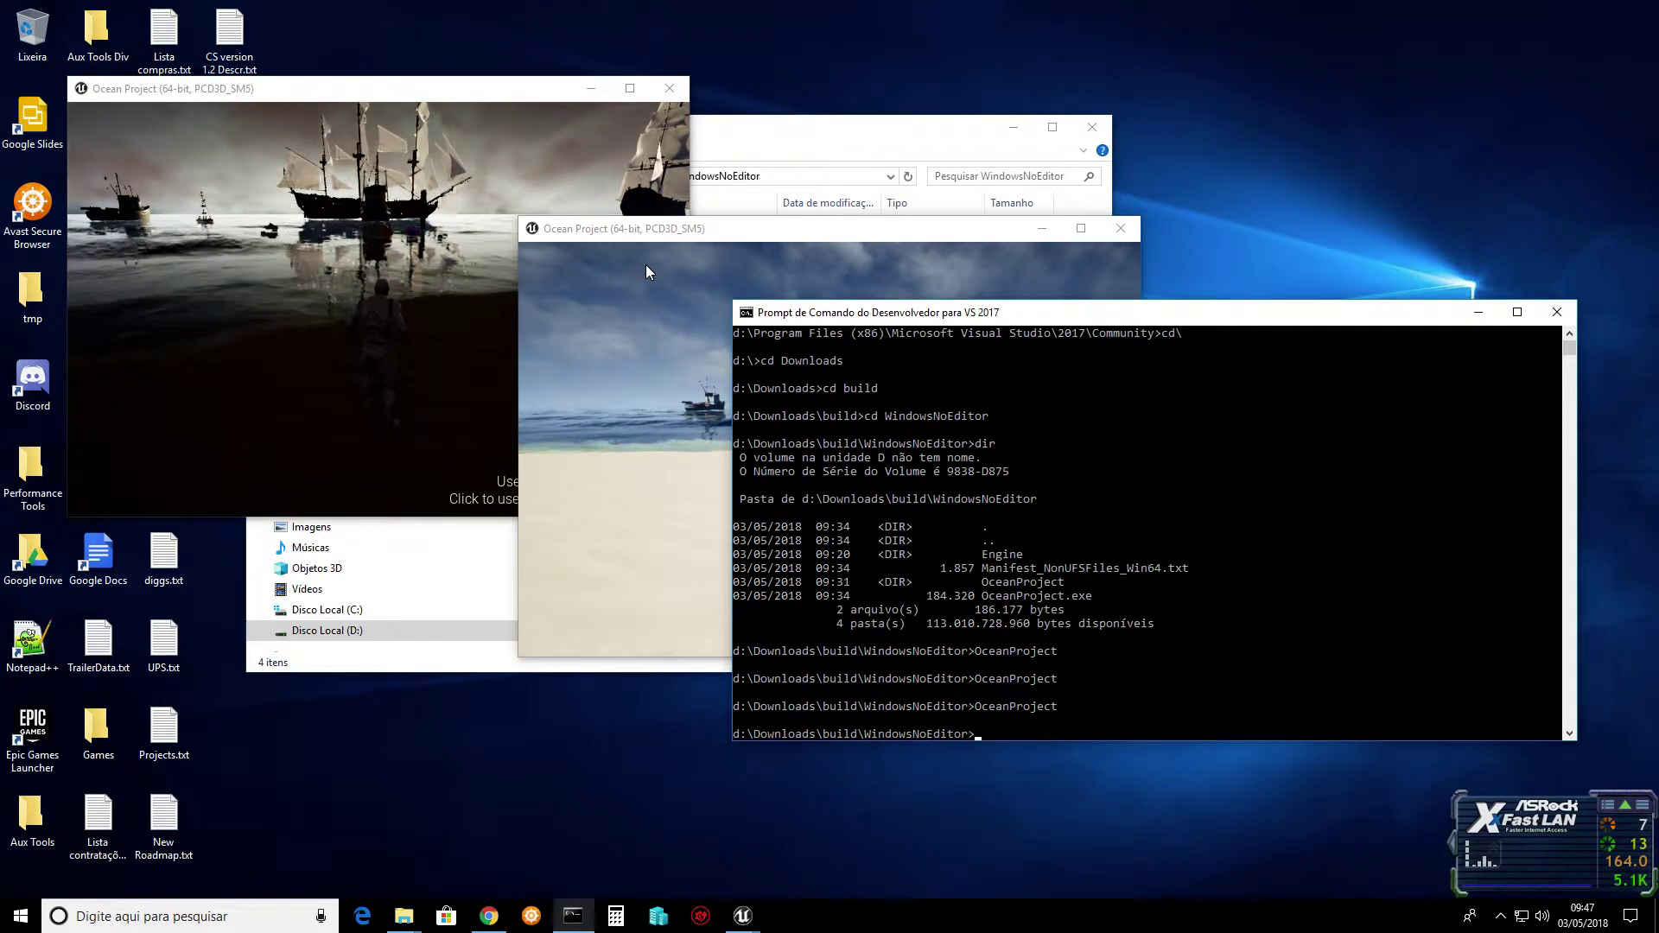
drag(743, 229, 1035, 166)
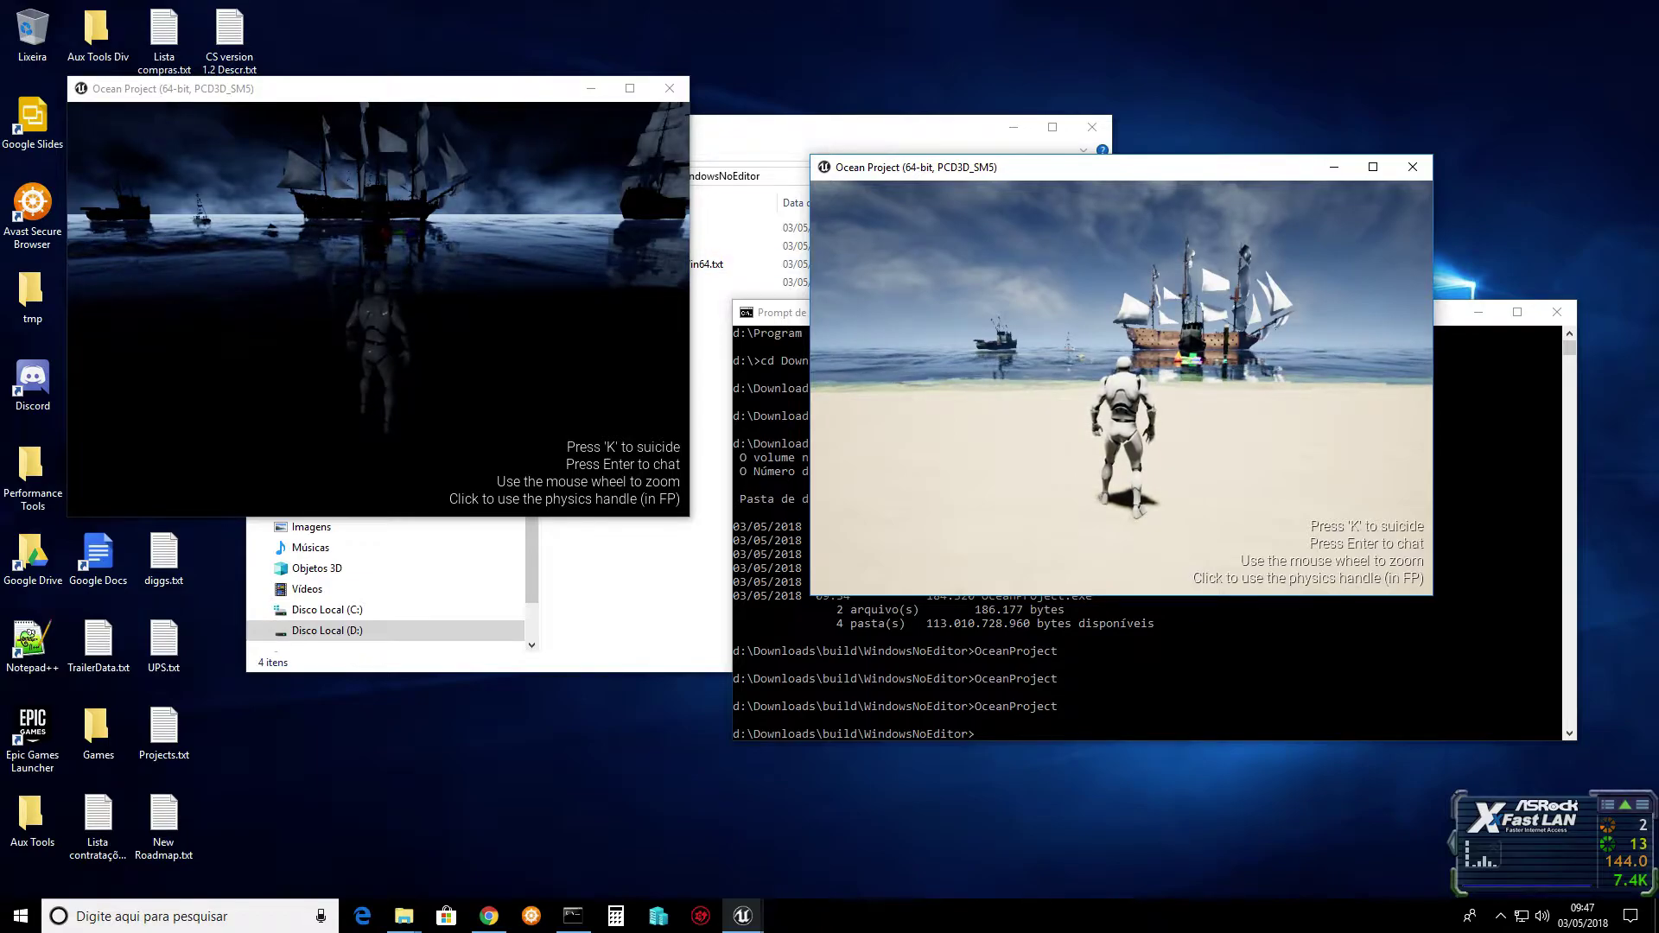
- Raise the second game window slightly and enter 'open 127.0.0.1' in its console to join the host
drag(964, 178, 975, 131)
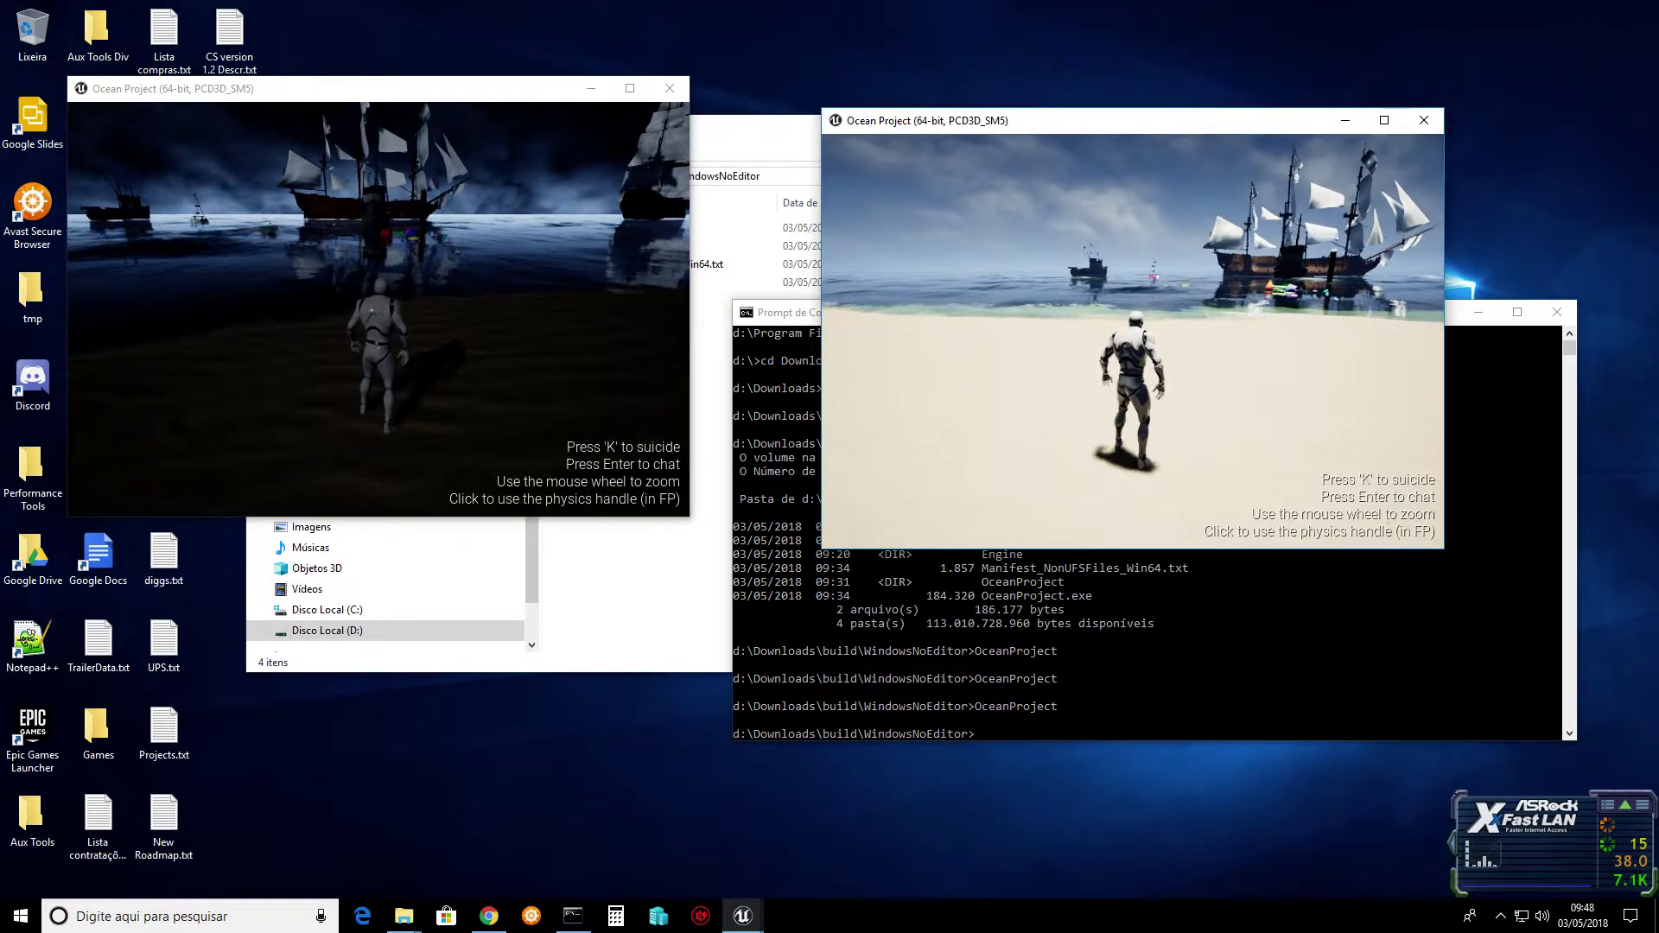
key(Return)
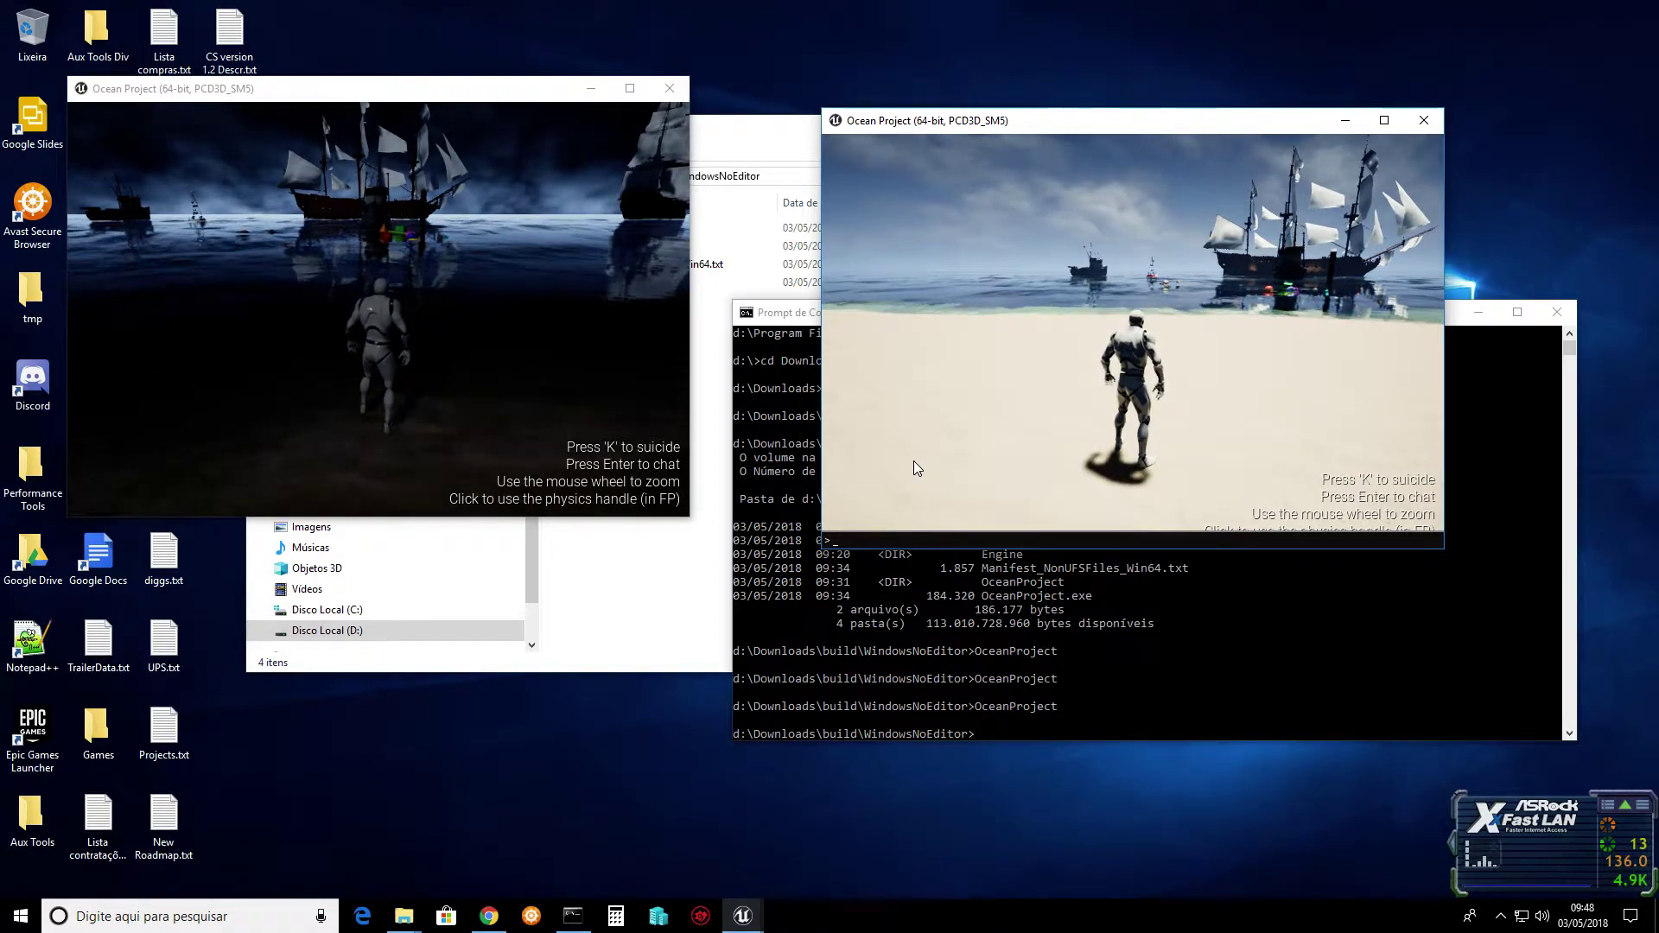
text(open)
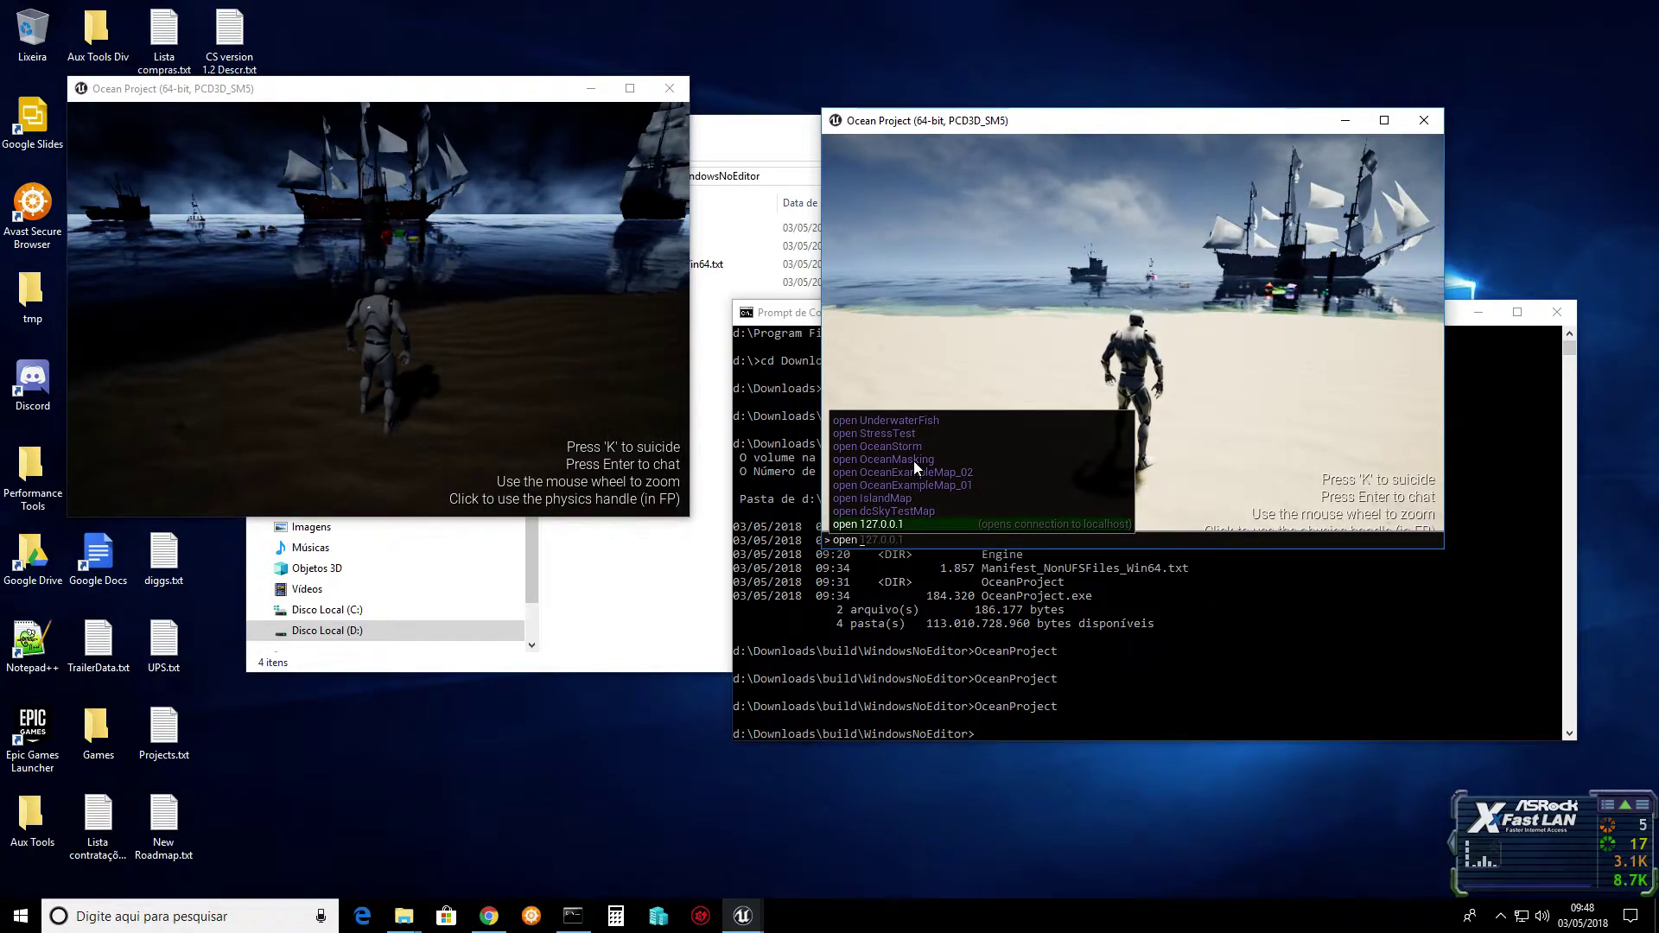
text( 127)
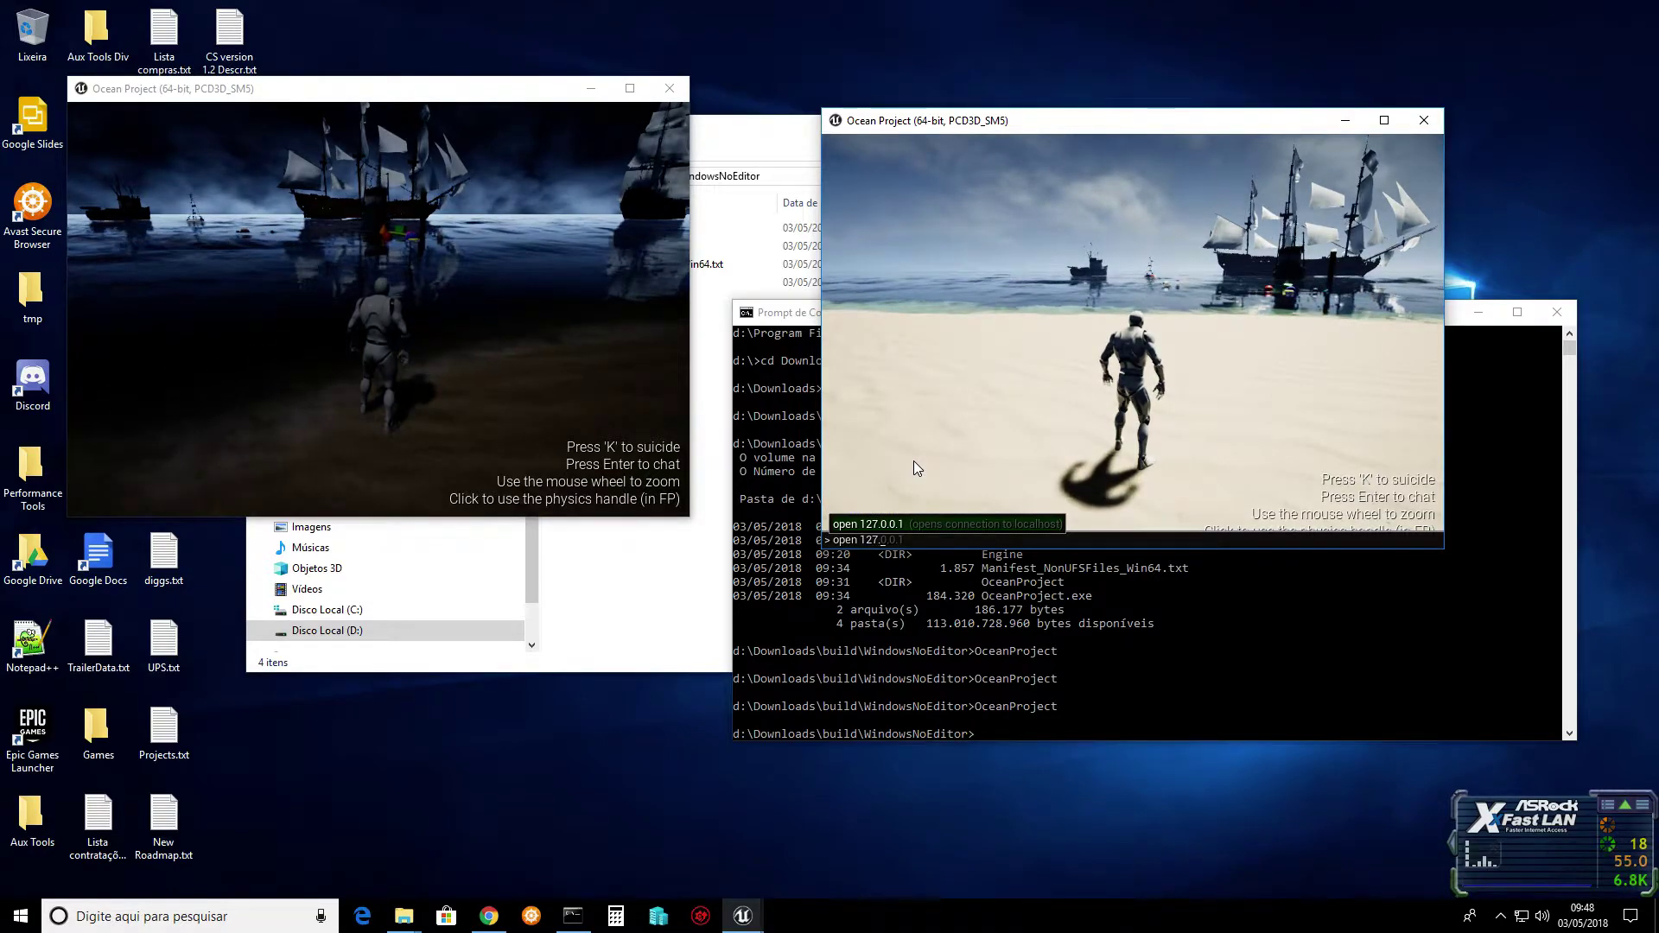
text(.0.0.1)
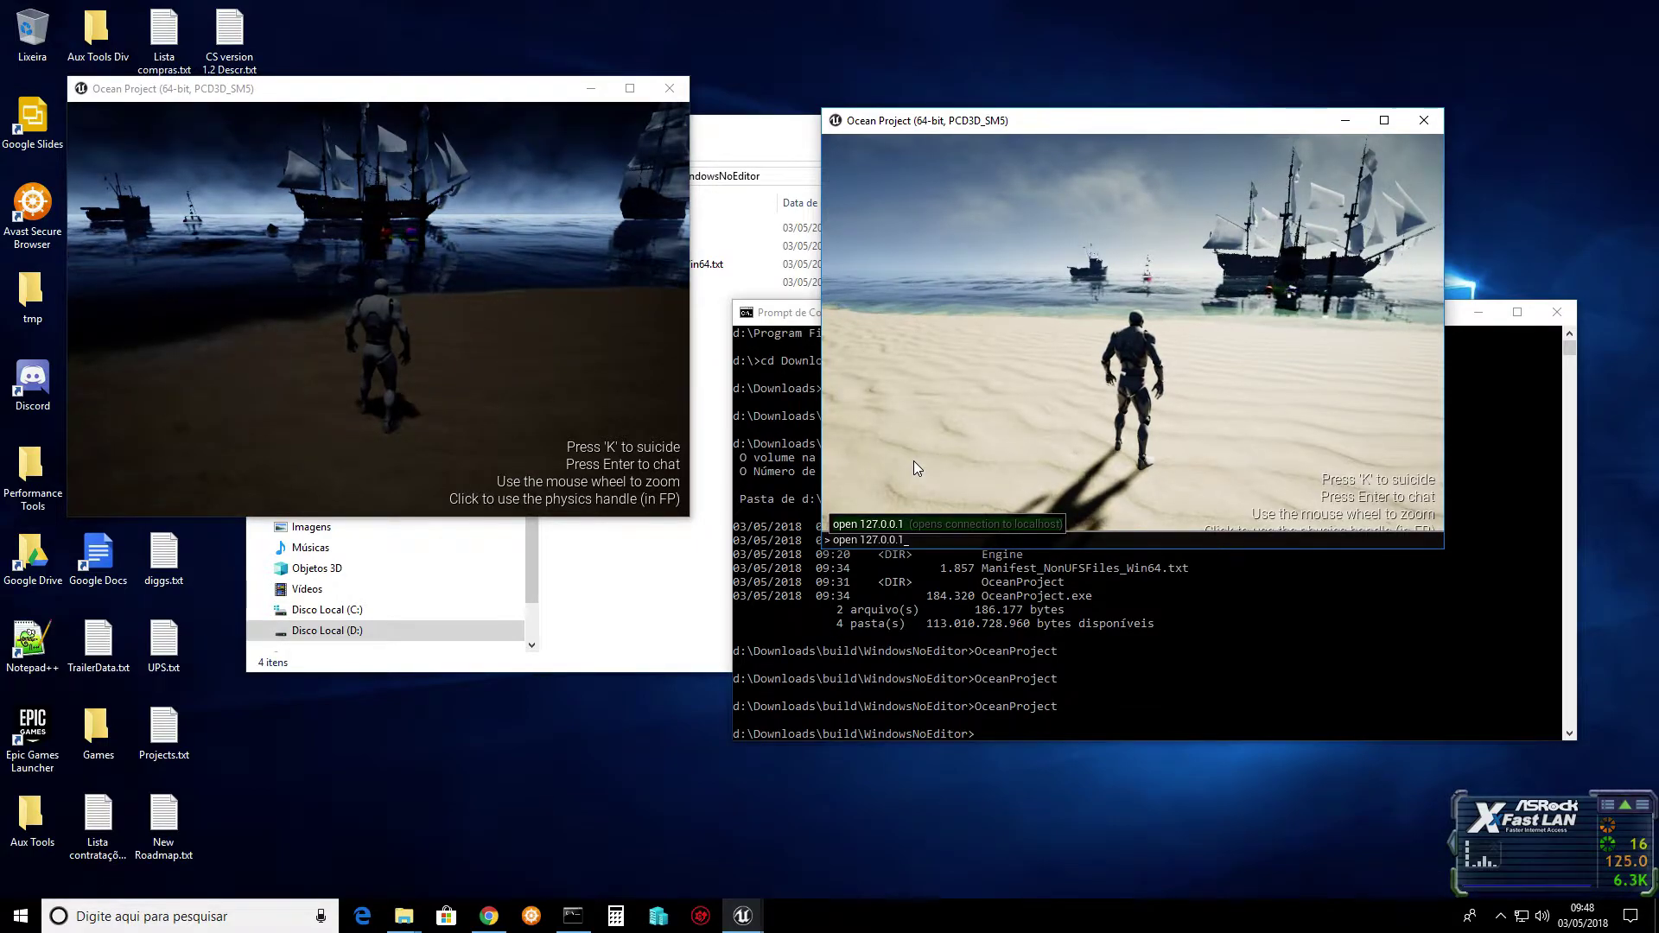
key(Return)
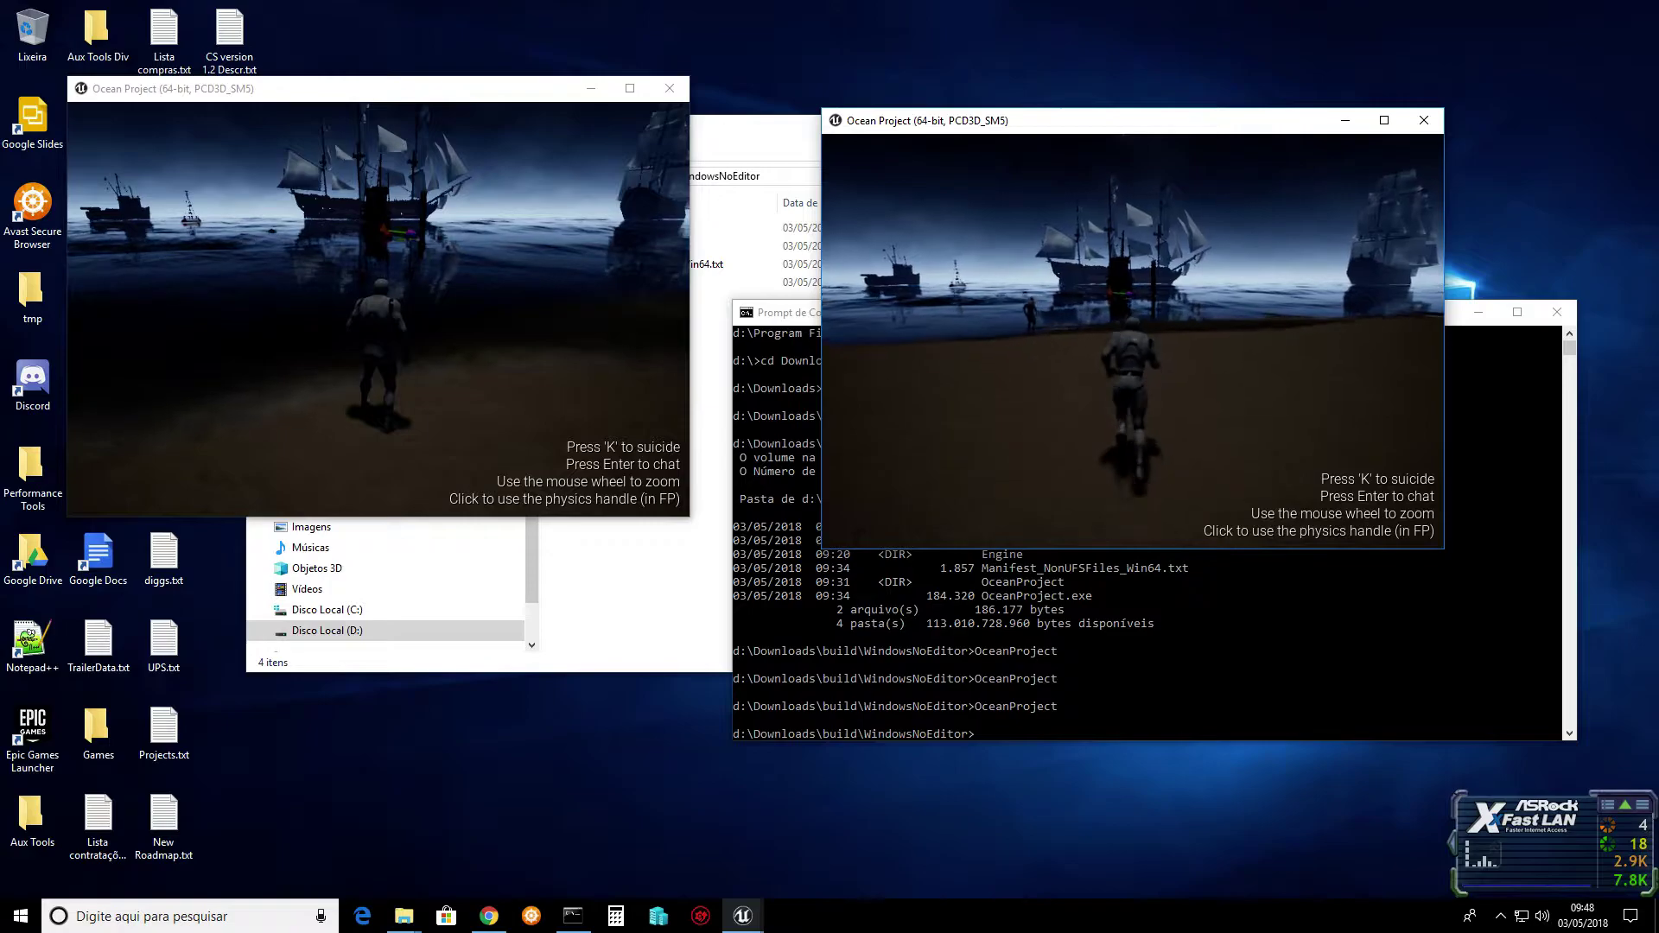
- Walk the client character over to the host's character, zooming the camera in and out
key(w)
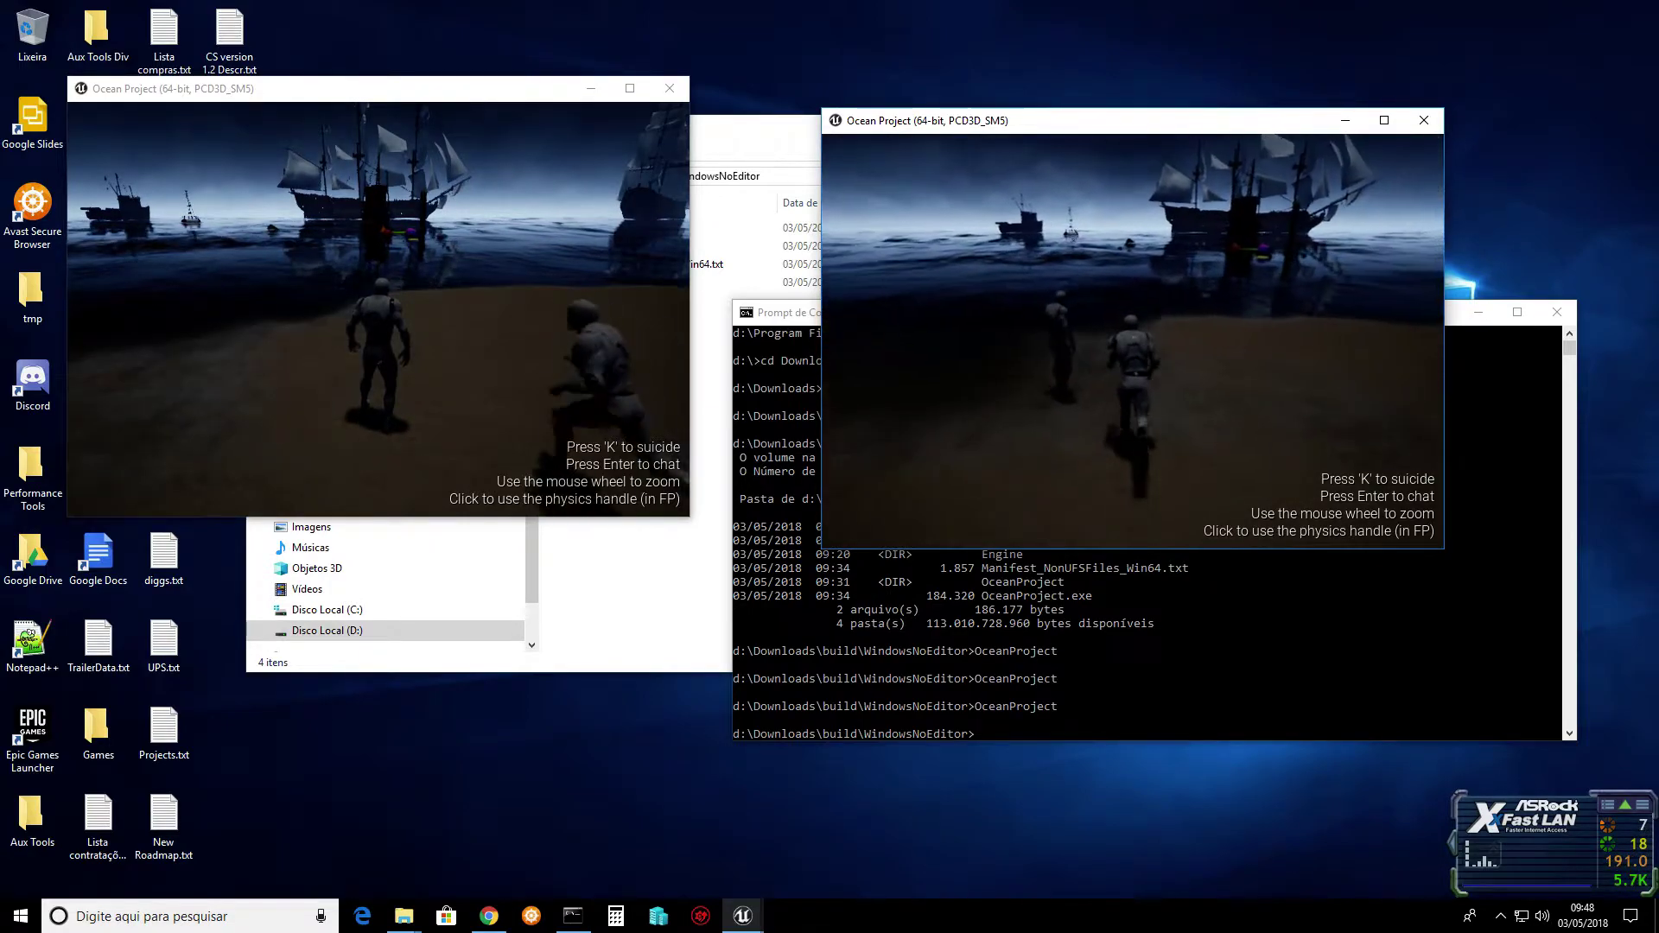
key(w)
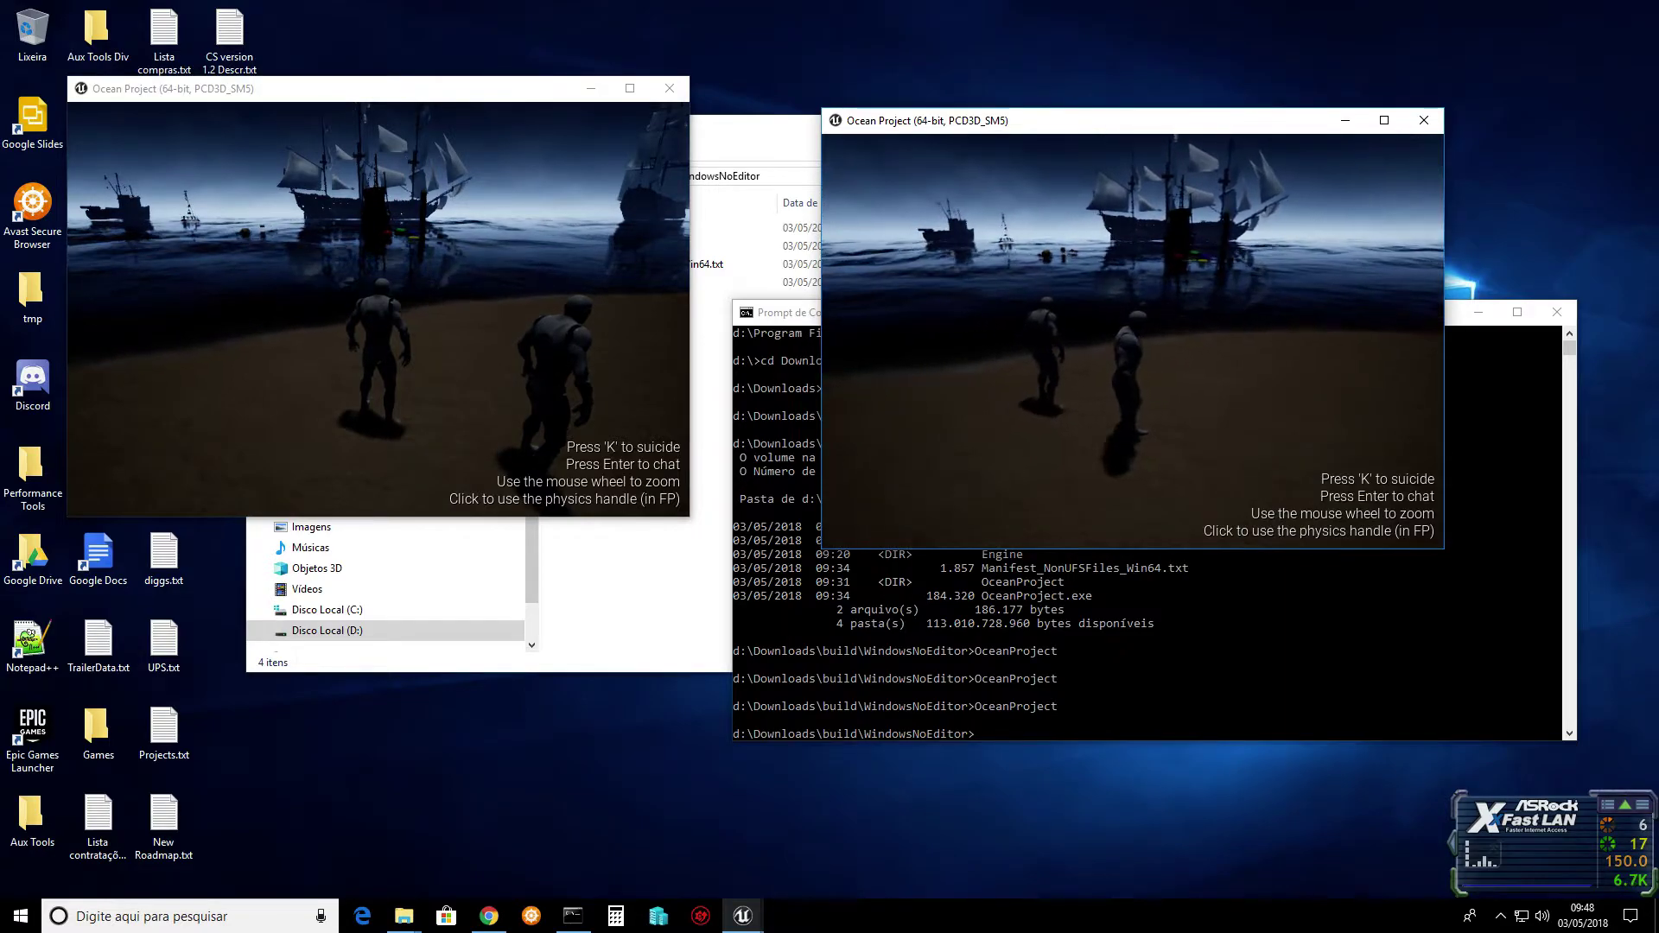
key(w)
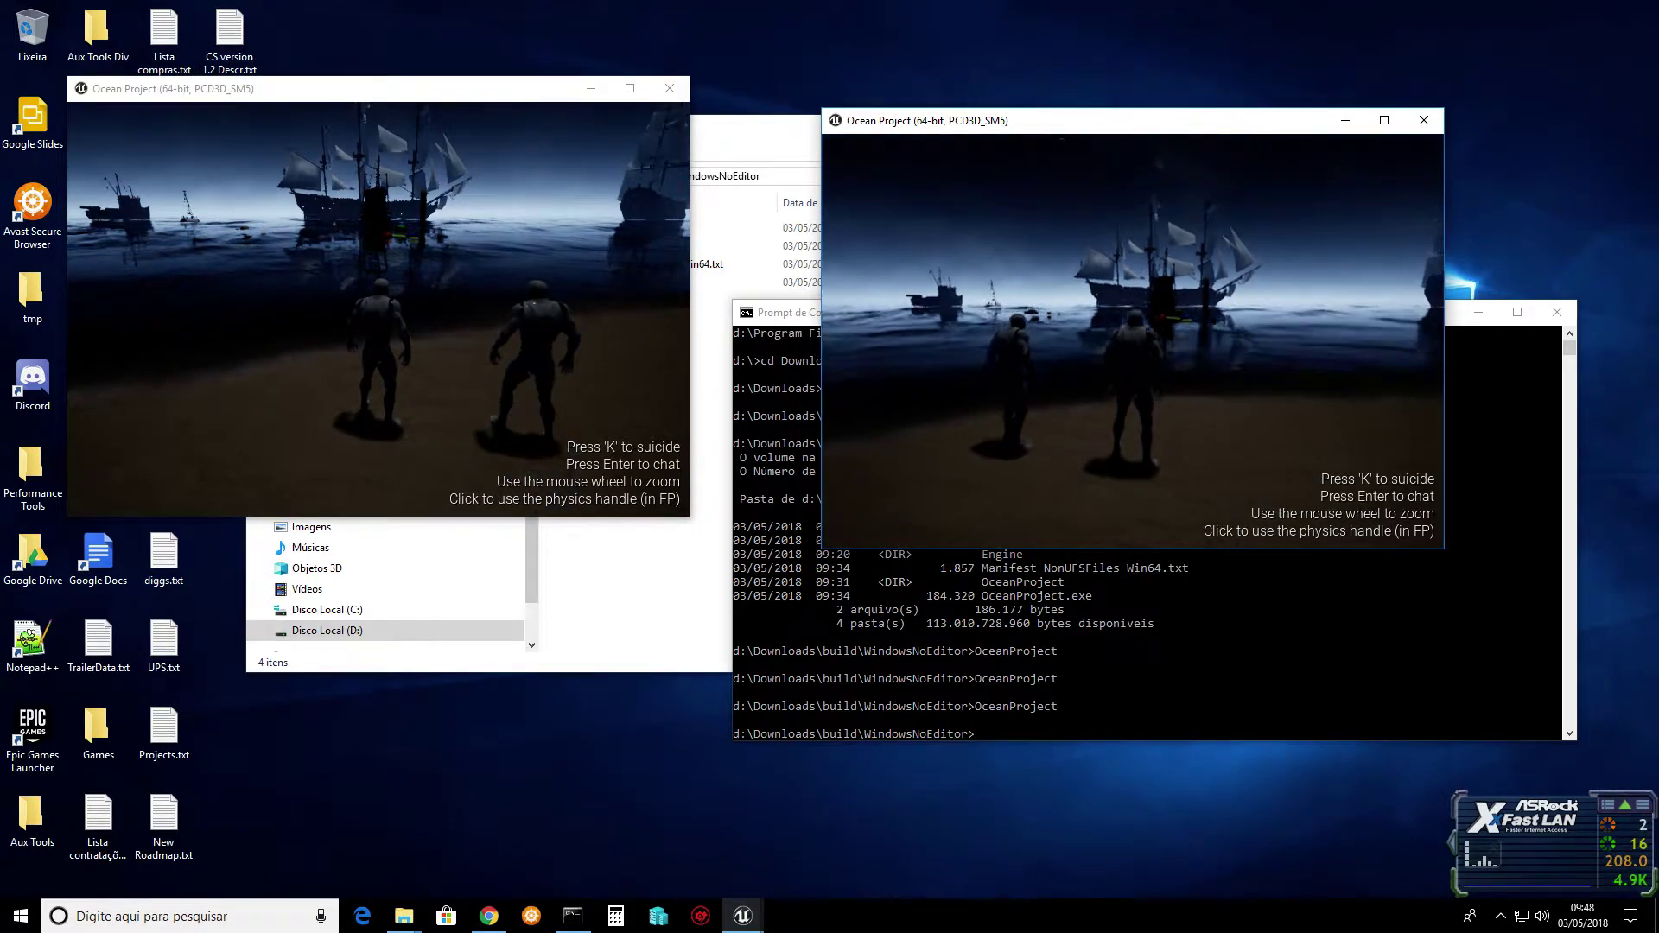
scroll(1132, 341, up, 3)
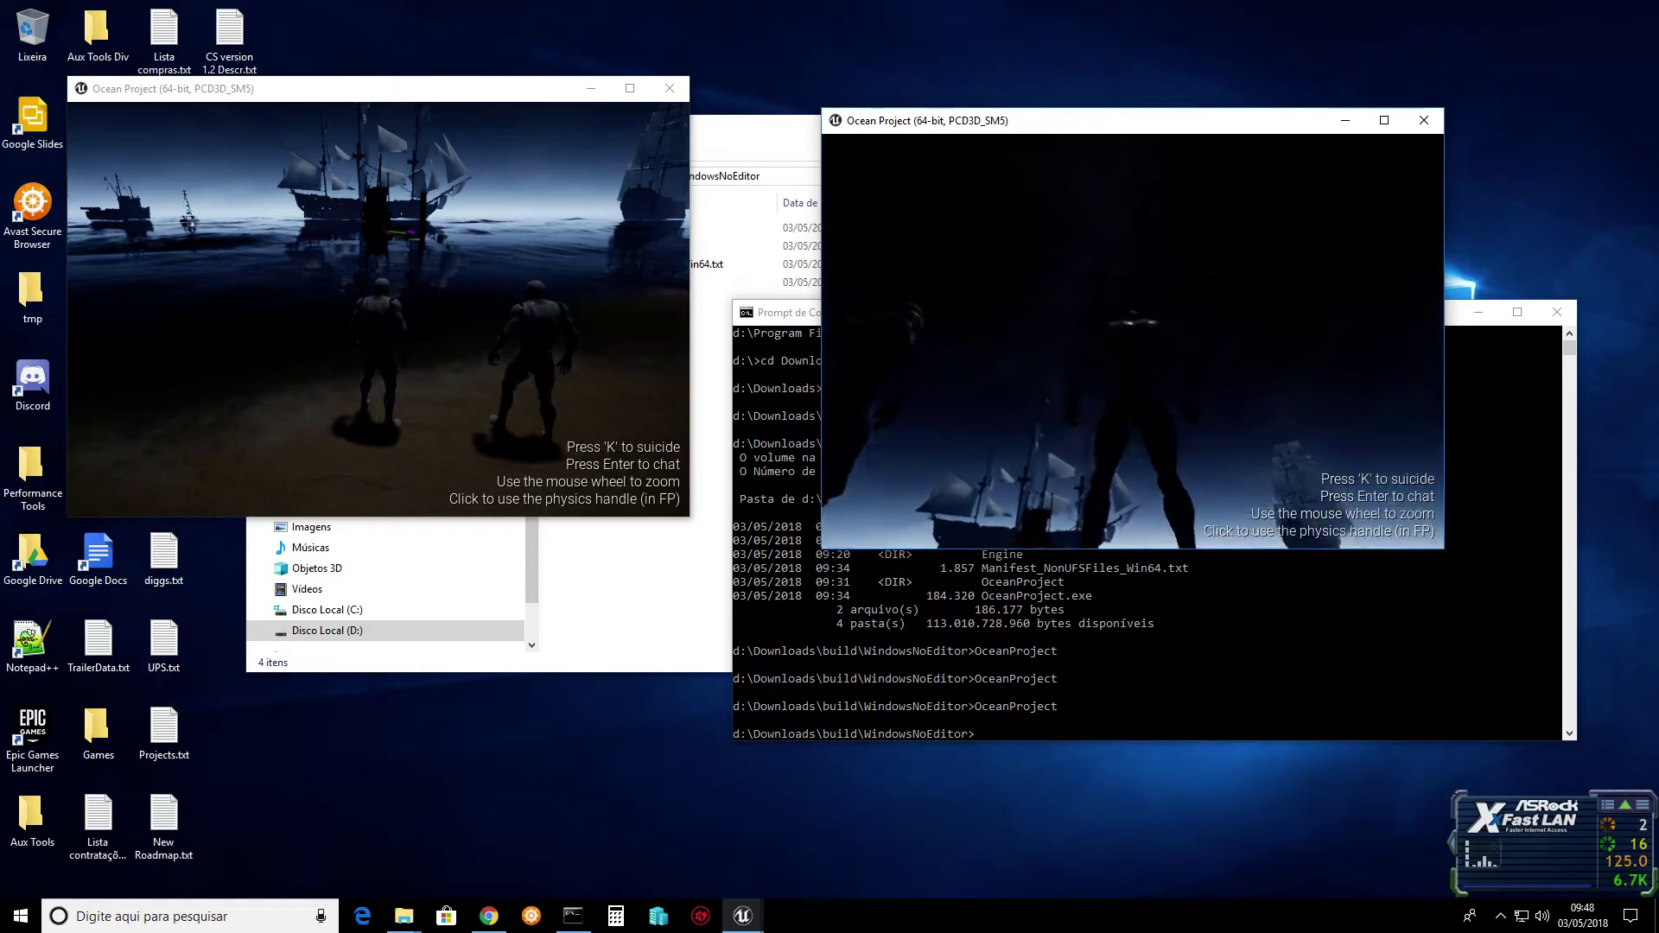
scroll(1132, 342, down, 3)
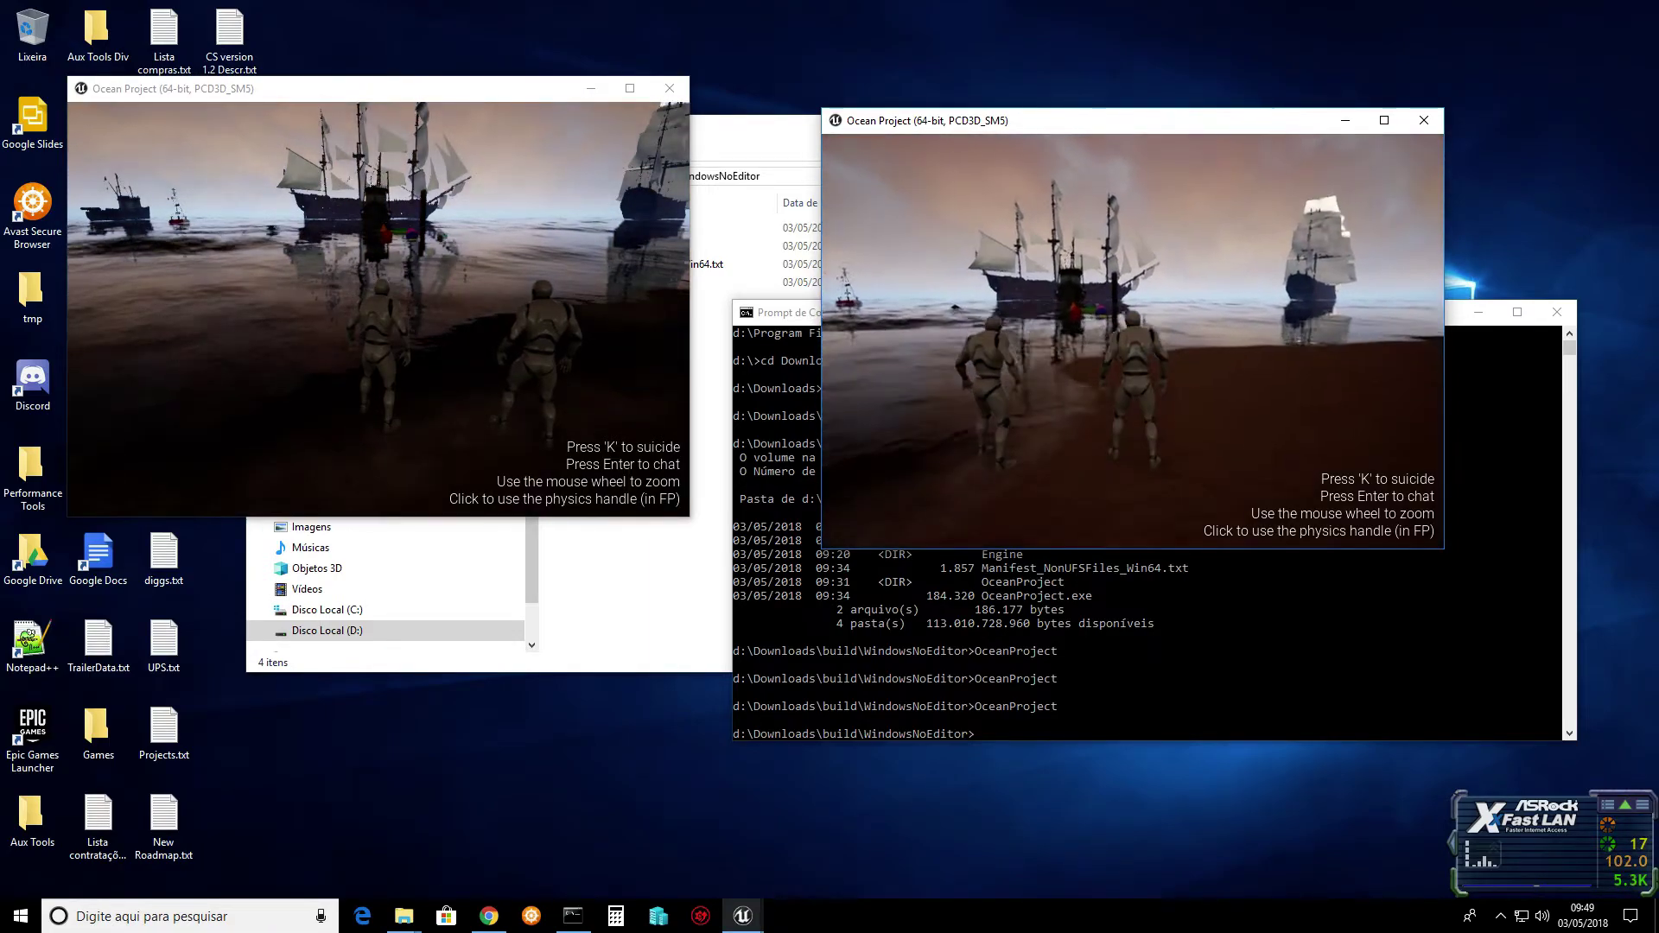
- Run the client character along the beach and press K to respawn it on the sunny beach
key(w)
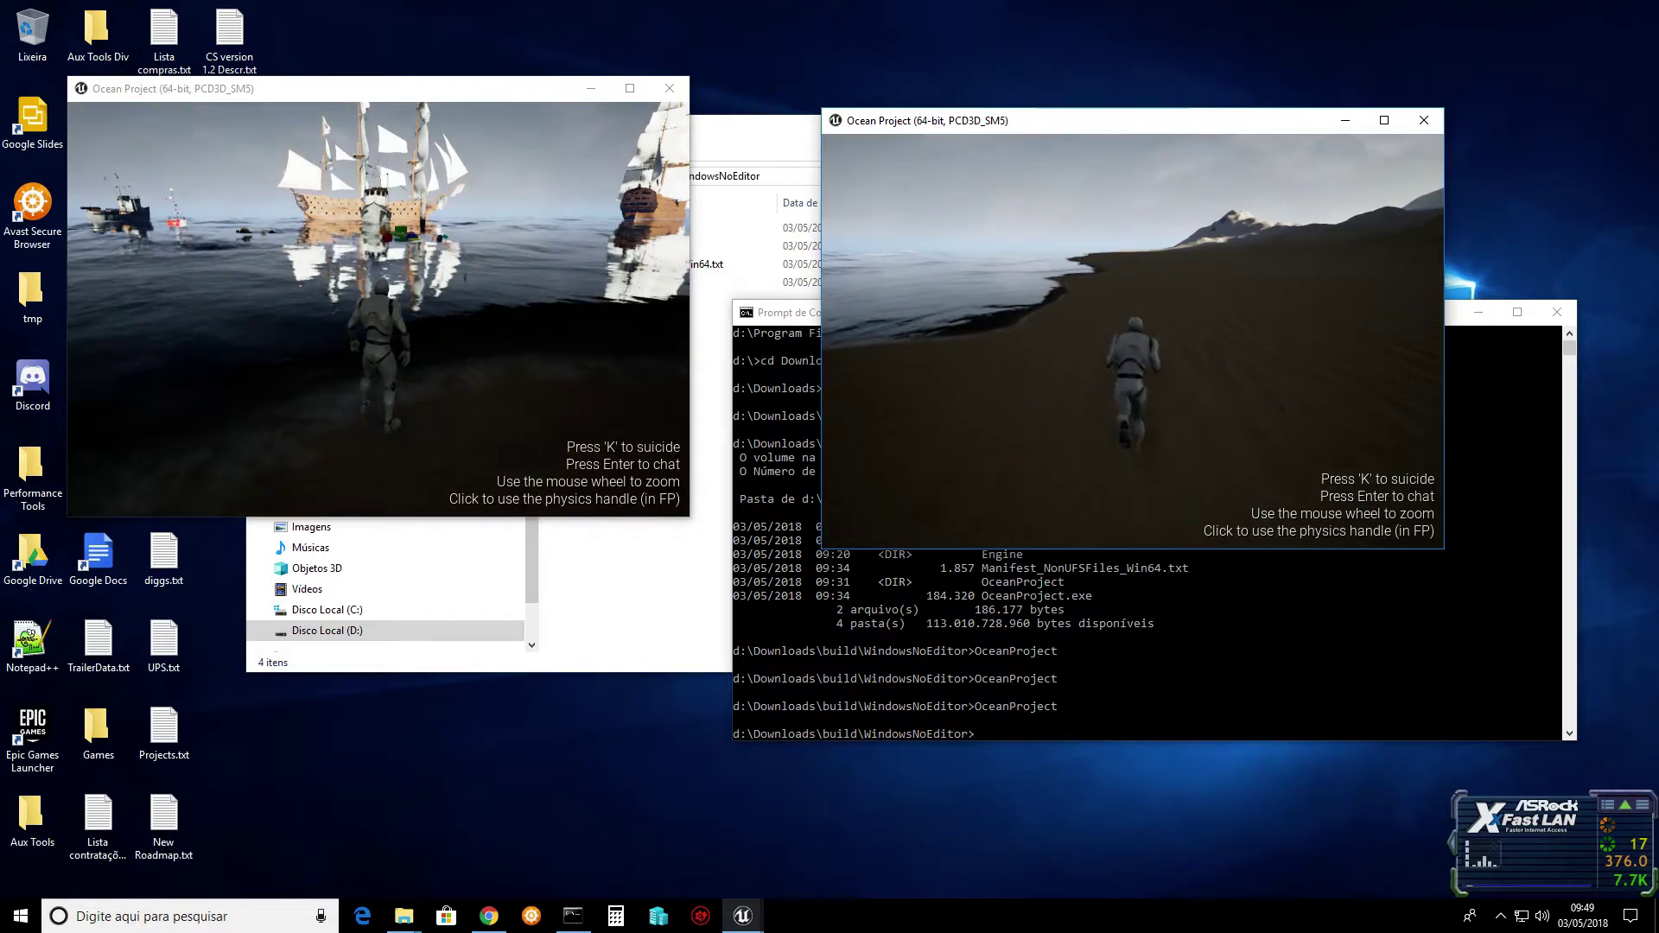
key(k)
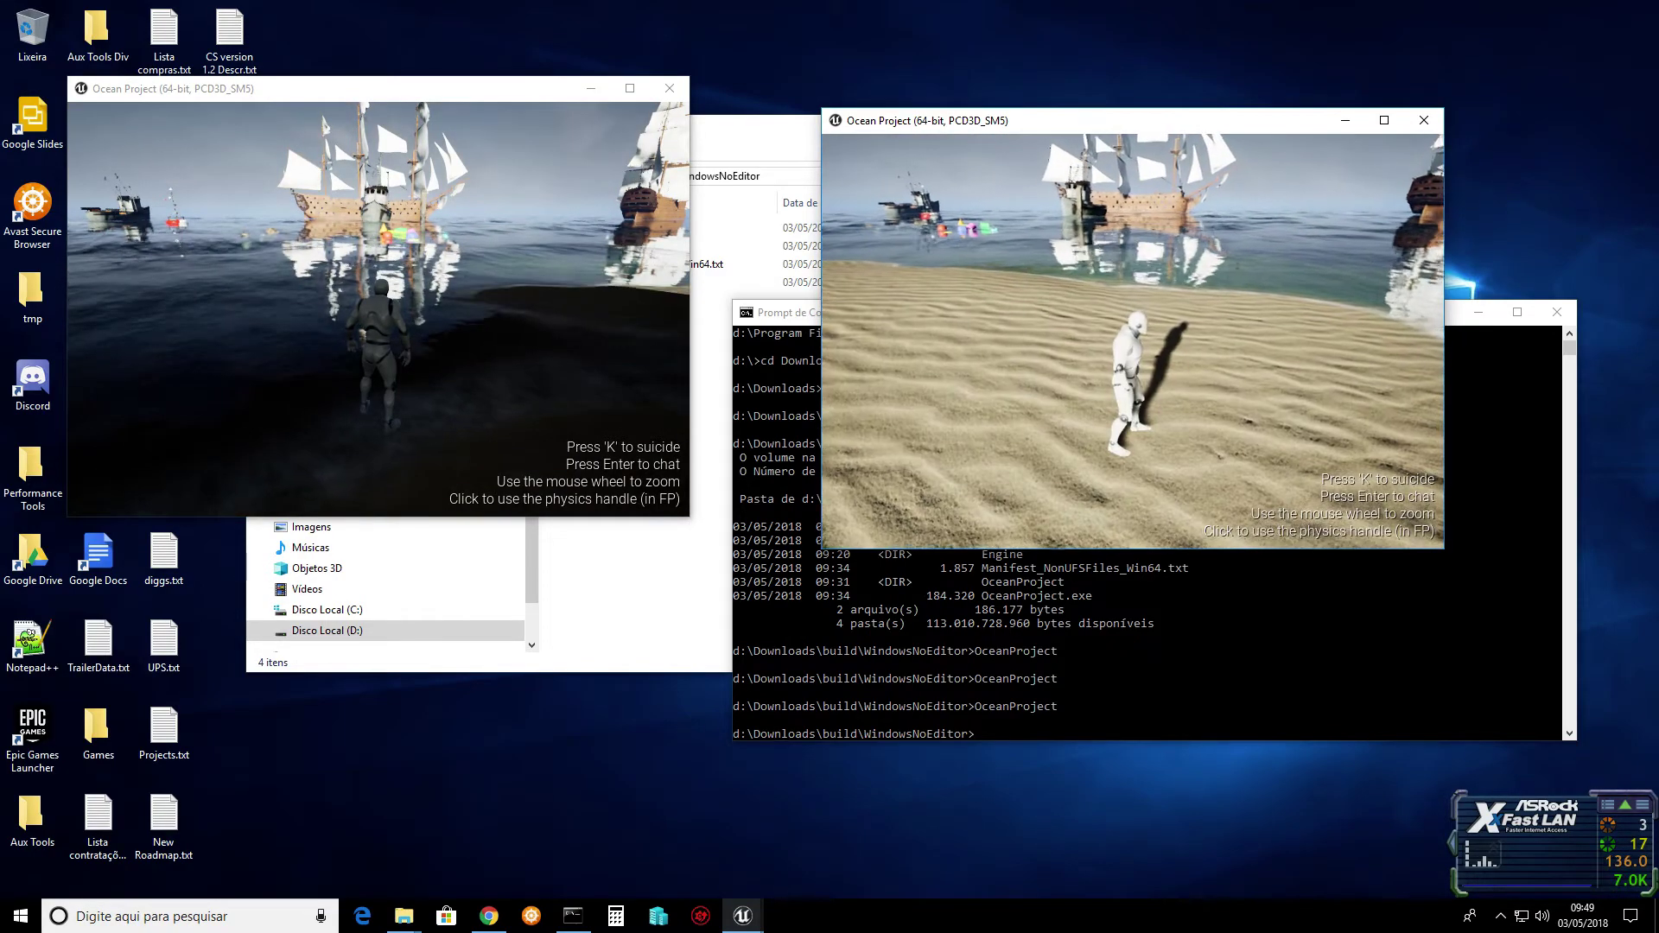
key(a)
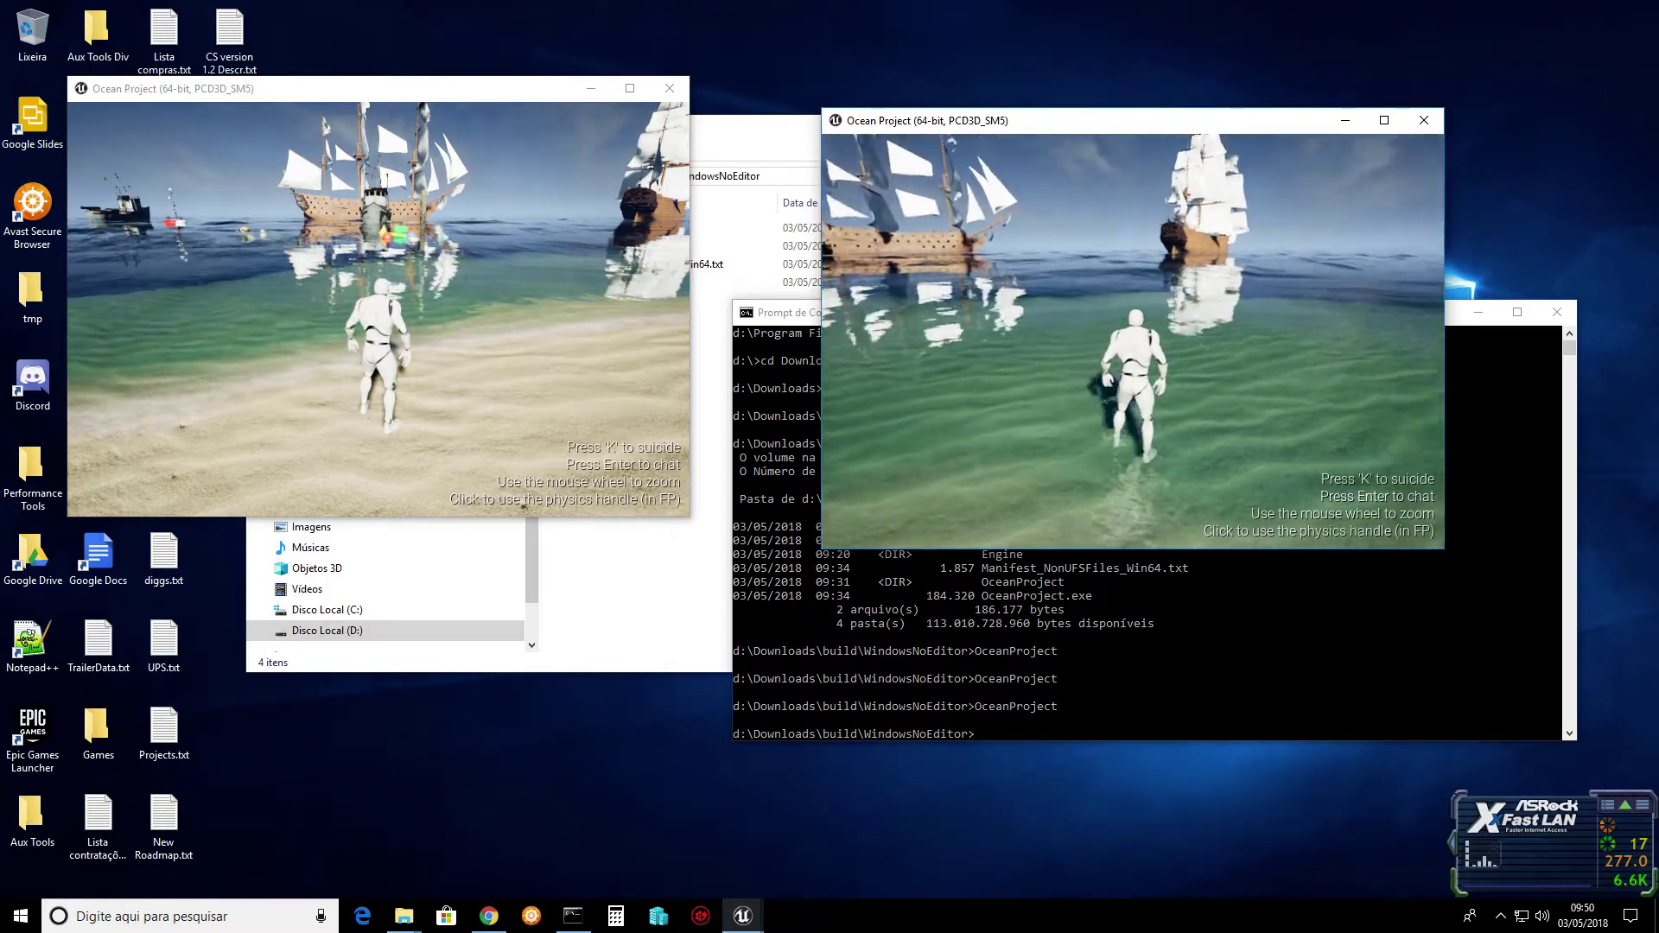
key(w)
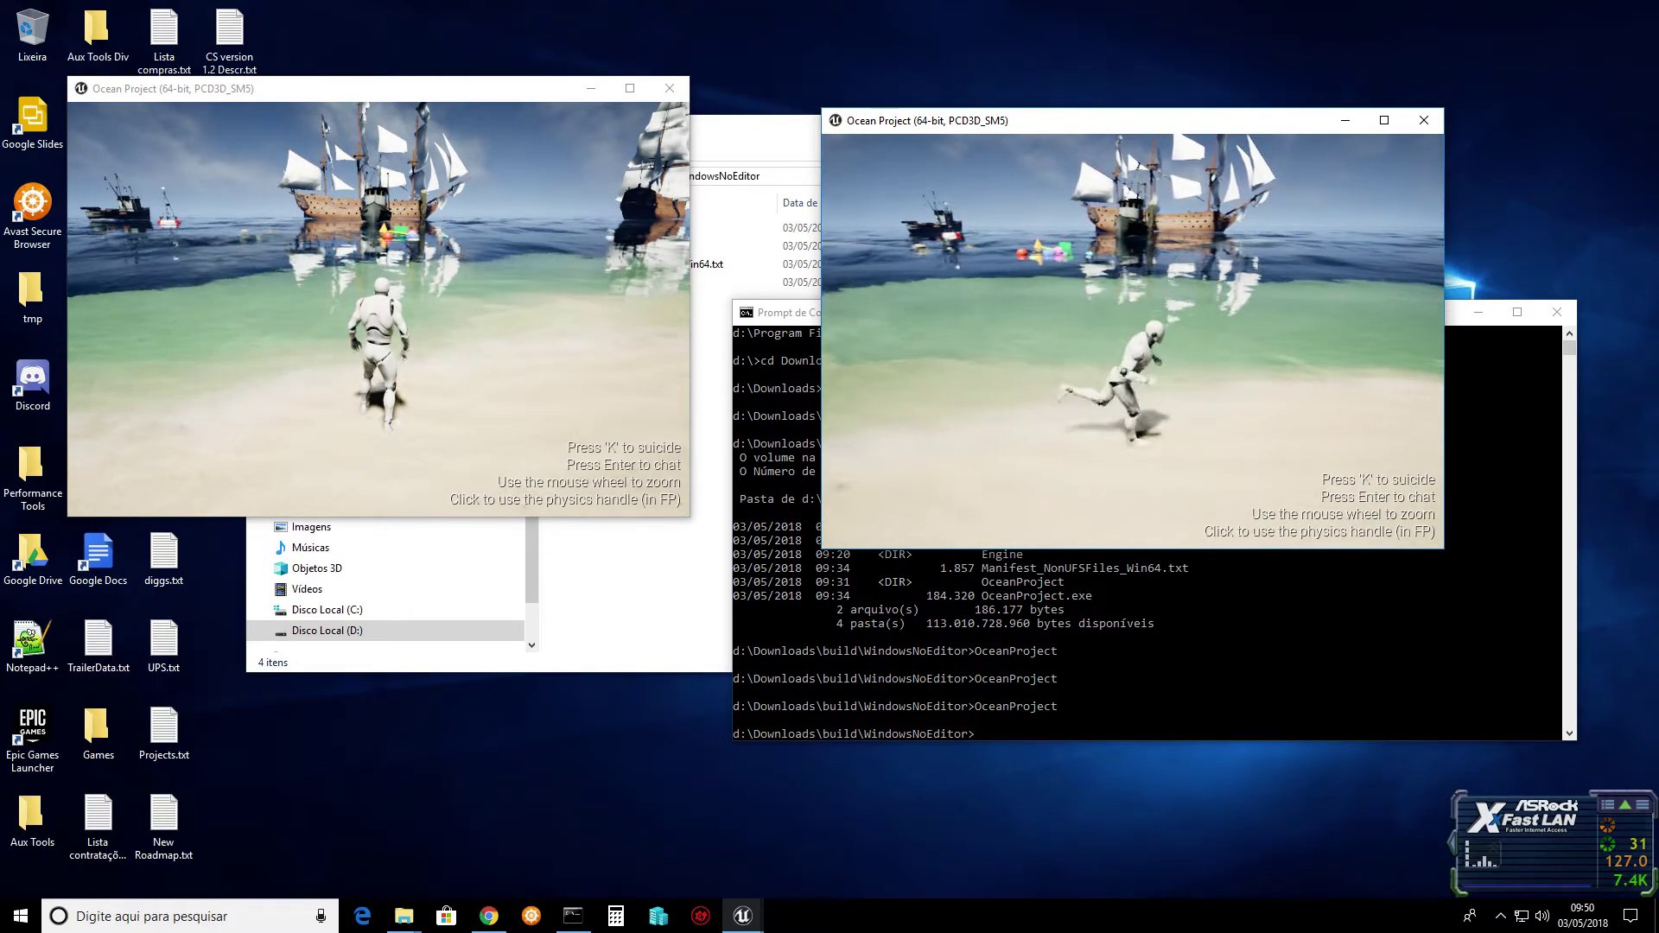
- Run the respawned character beside the host's character at the water's edge, checking both windows
key(a)
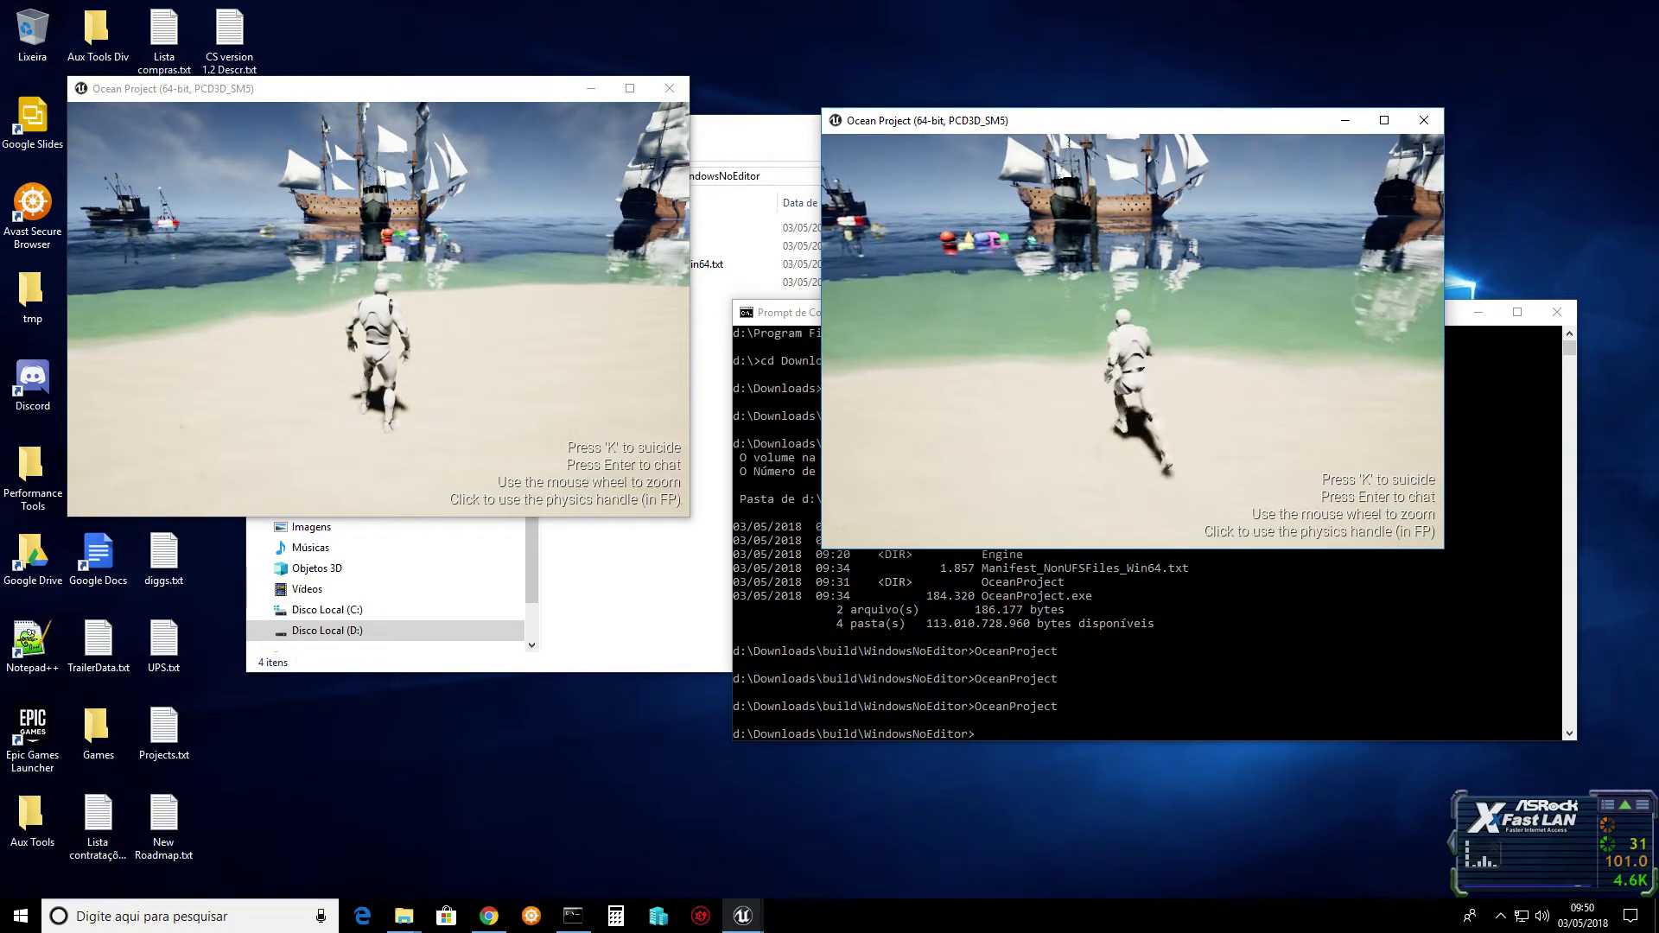
key(d)
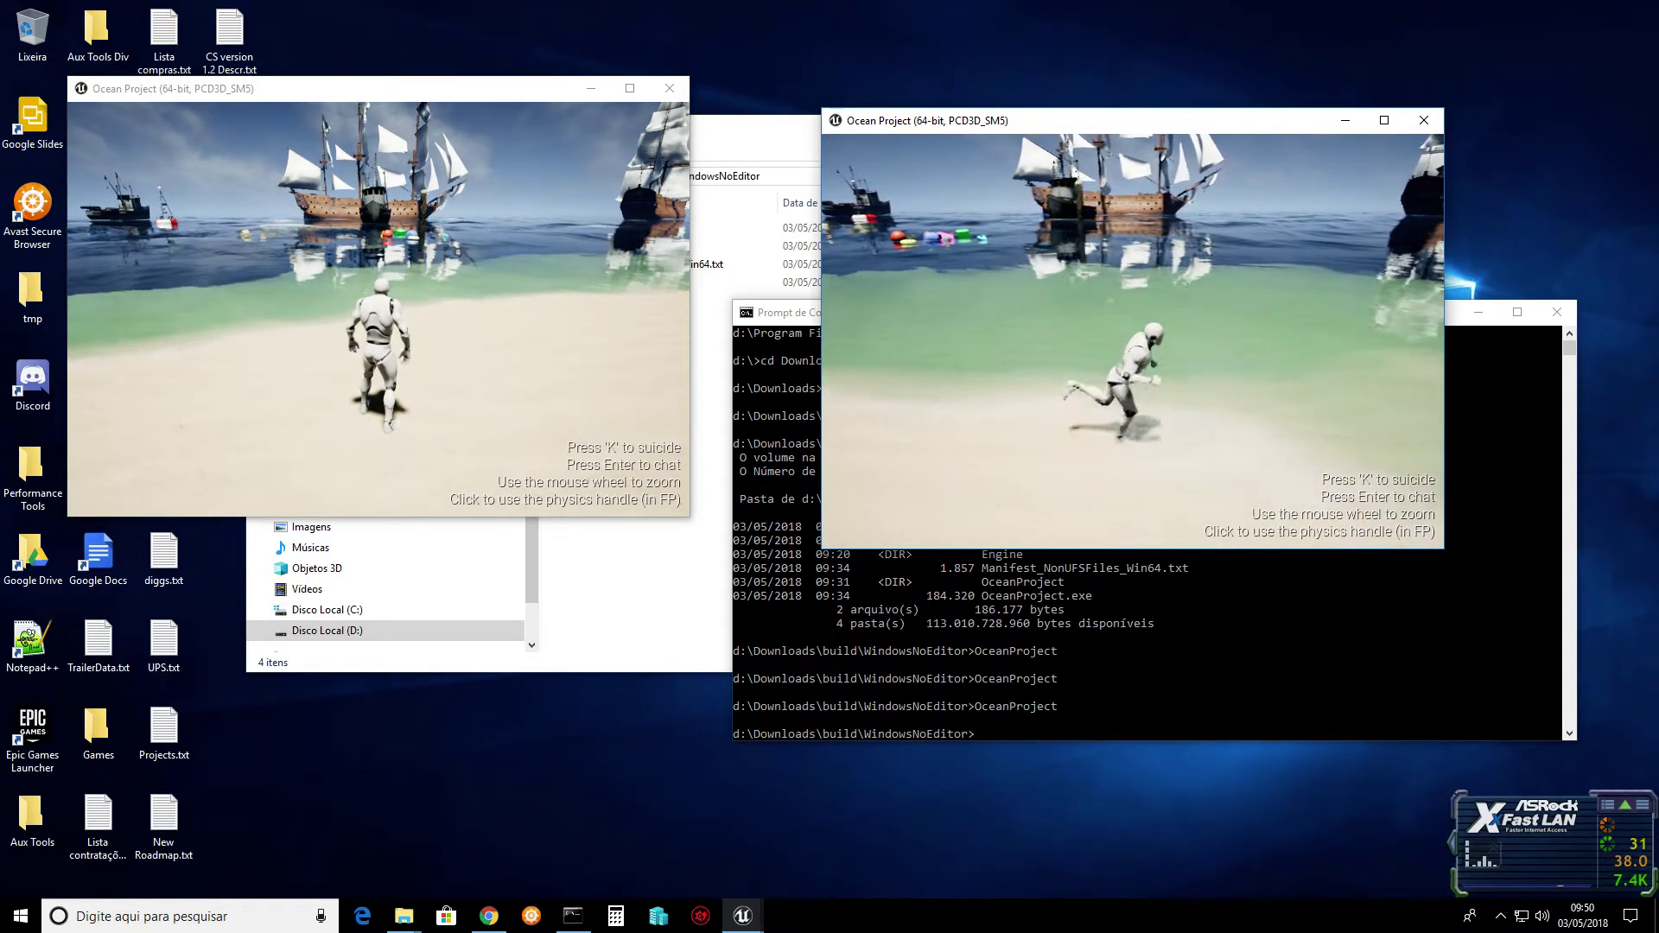
key(d)
key(w)
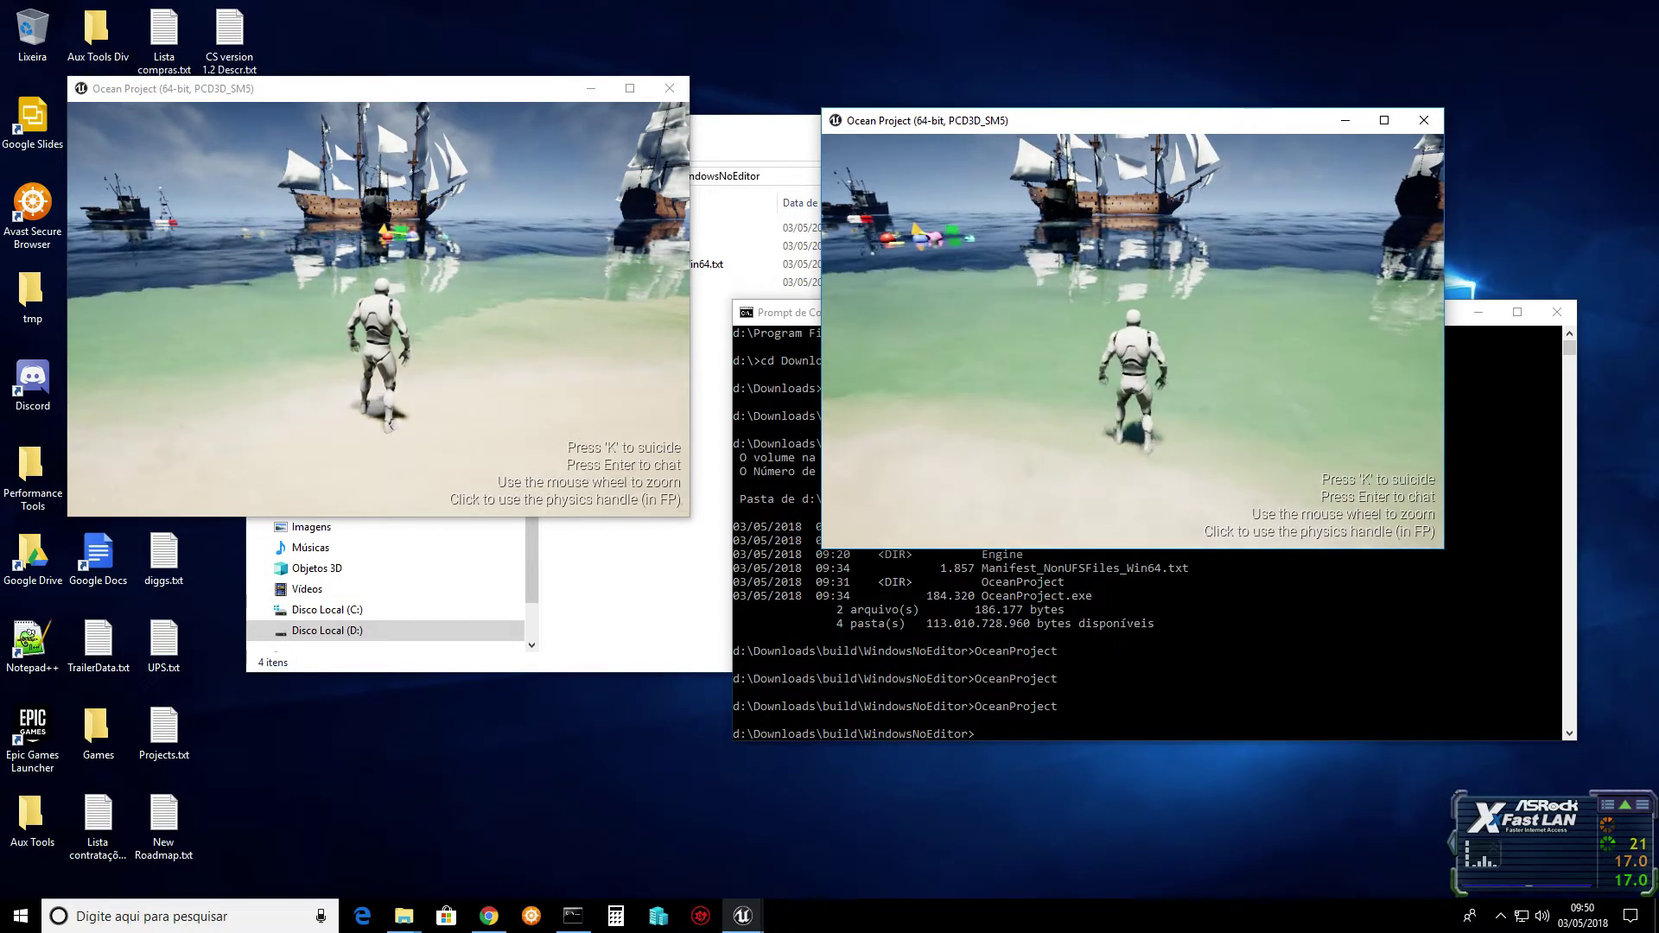
key(a)
key(w)
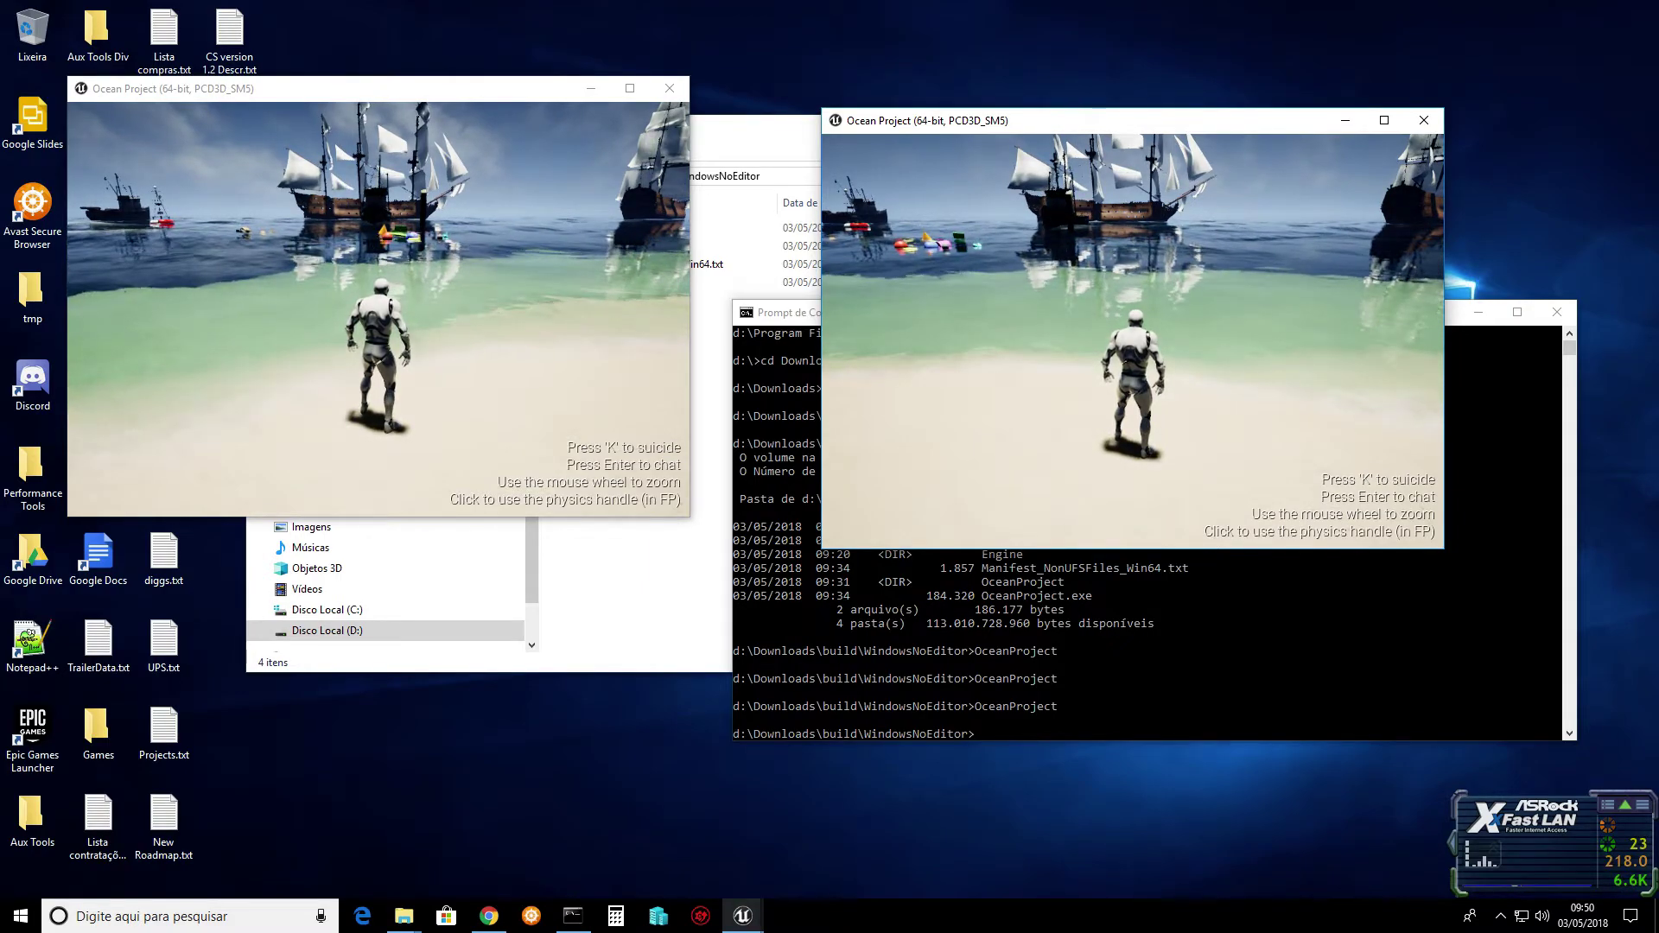
key(w)
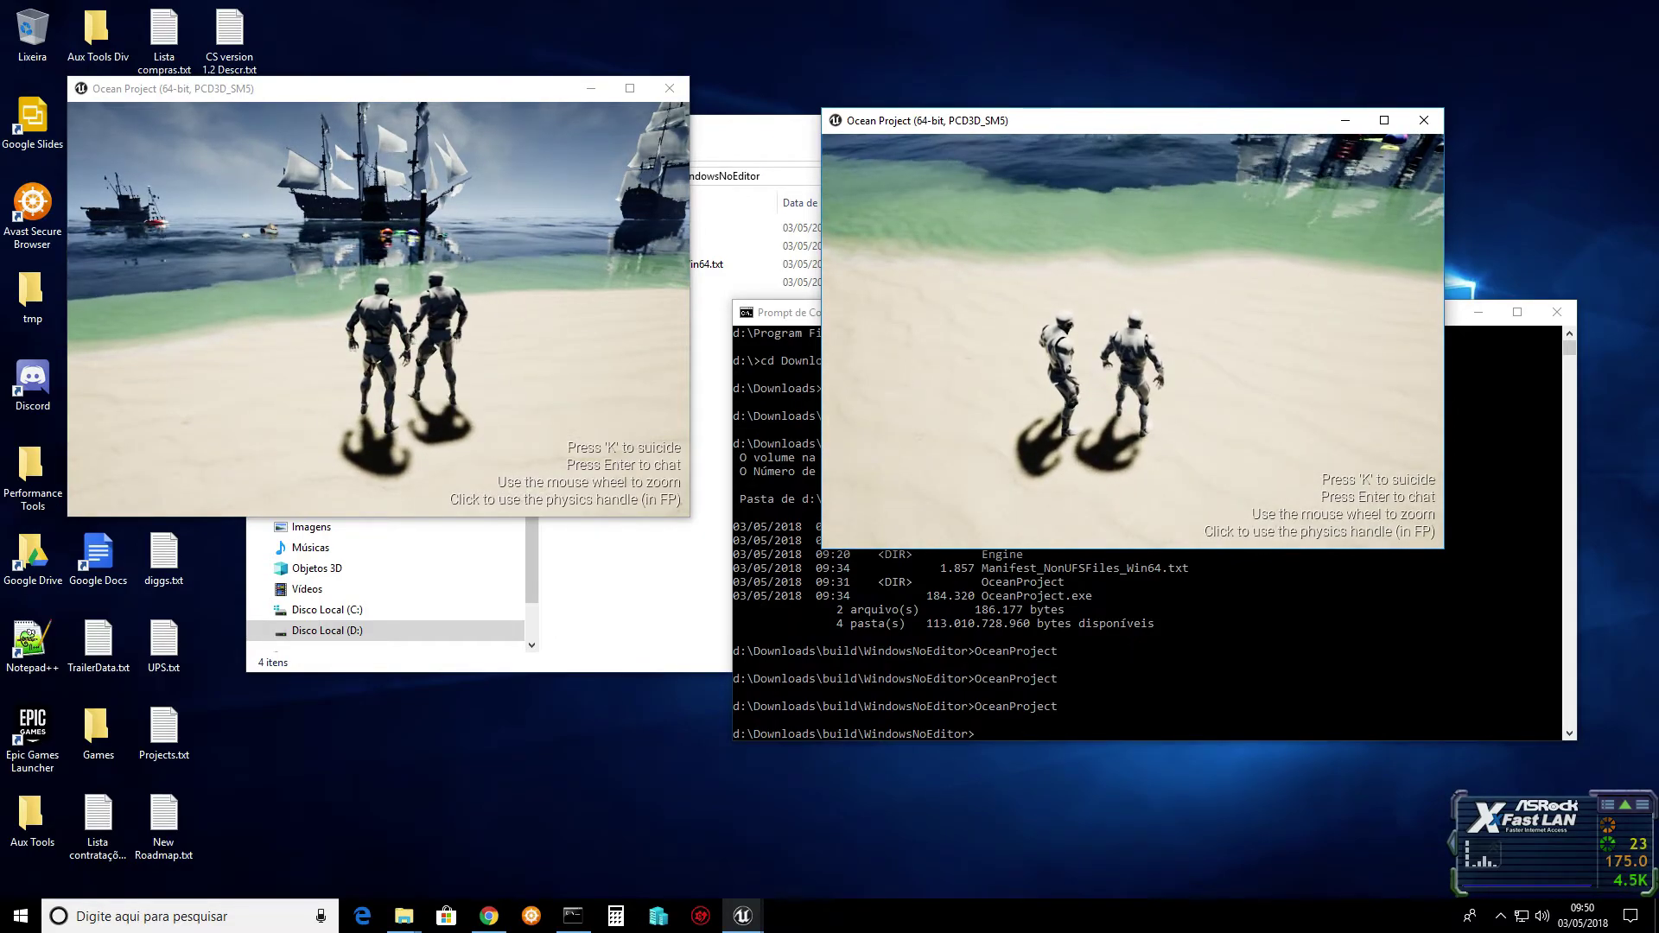
key(alt+Tab)
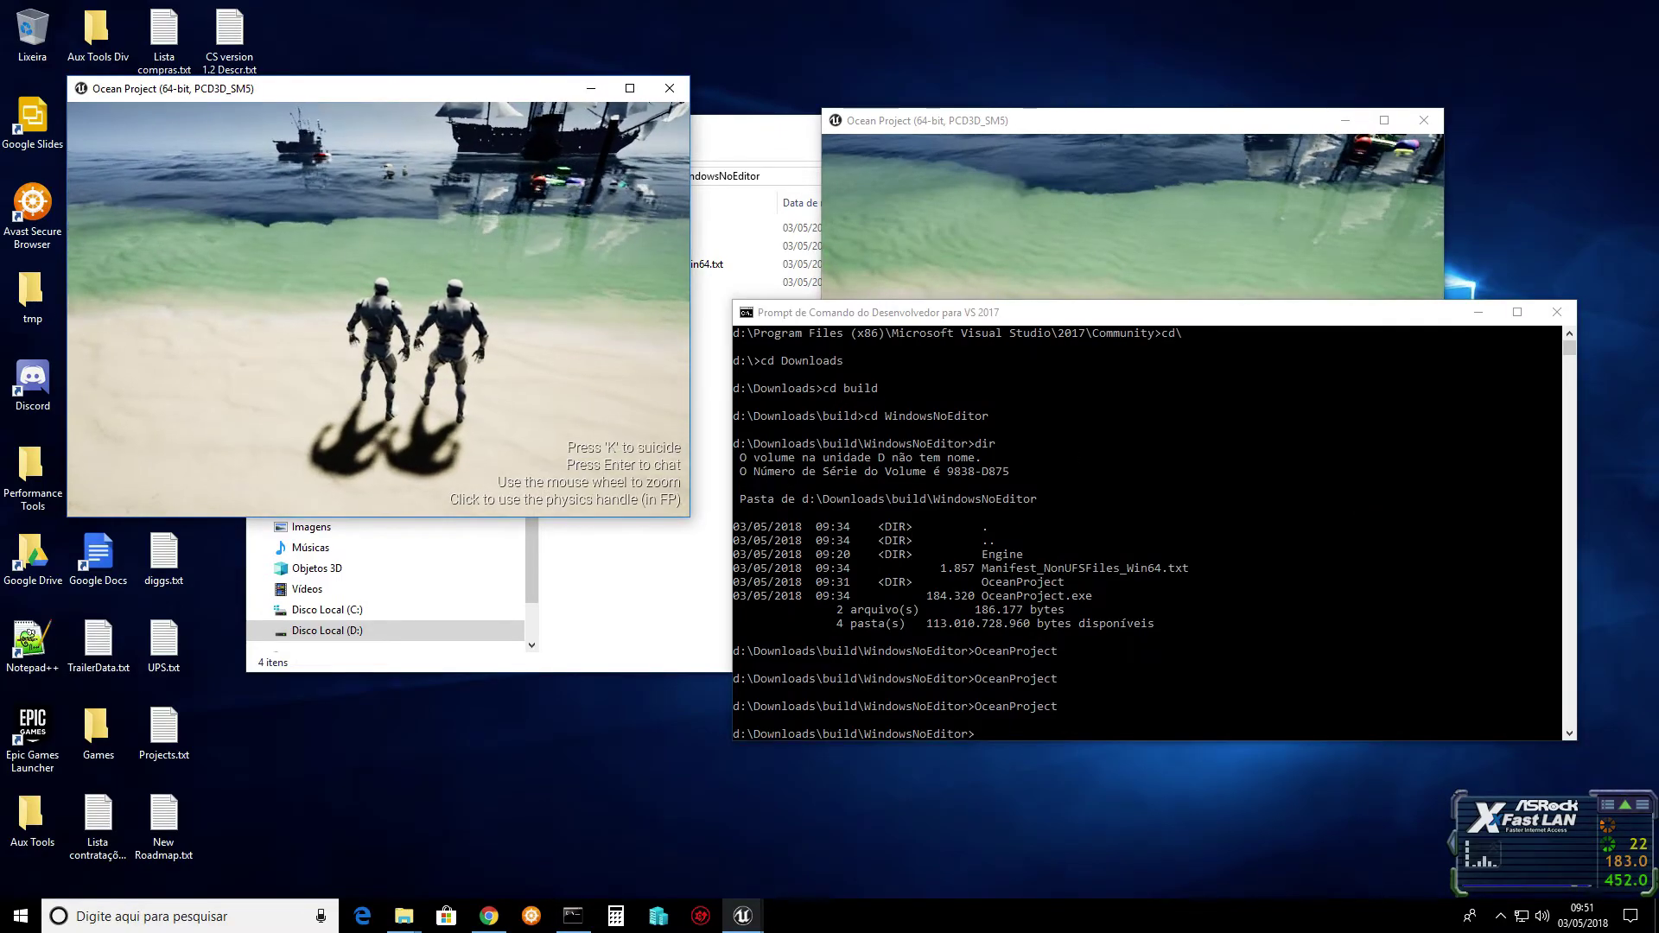
key(alt+Tab)
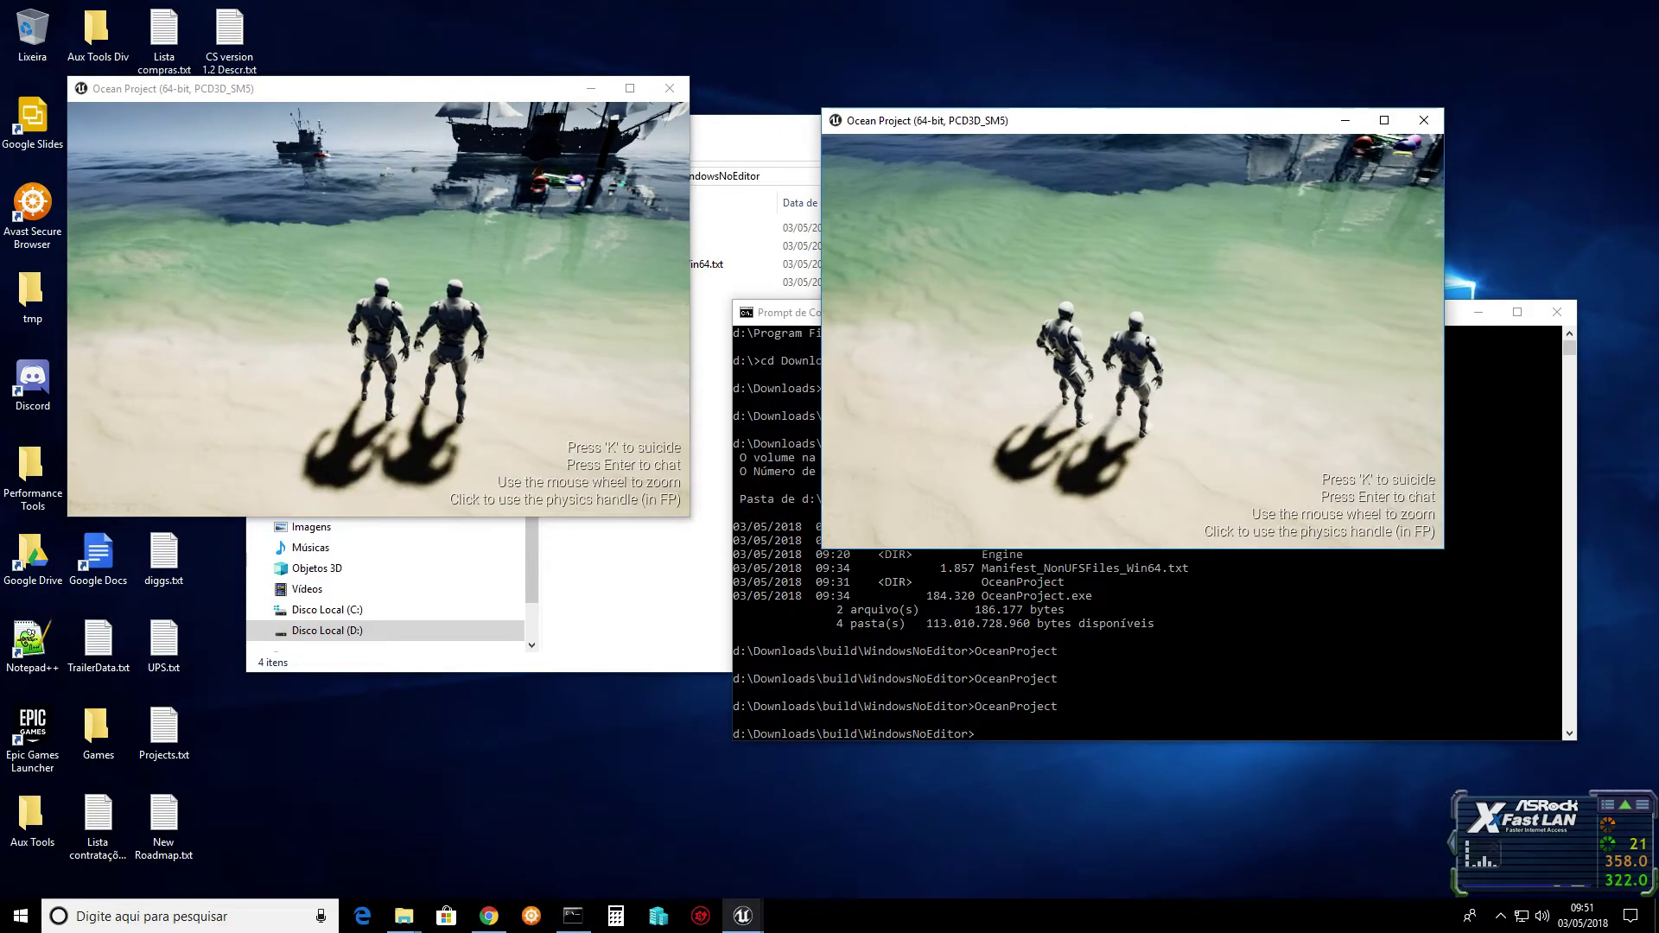